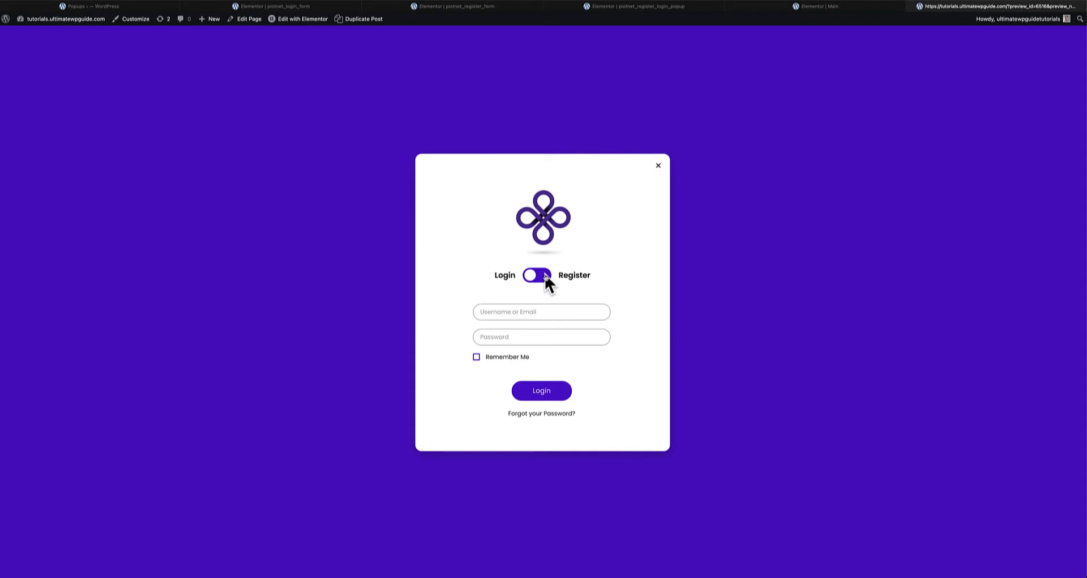
- Toggle the popup to the registration form and back to login, then close it
{"action": "left_click", "coordinate": [543, 276]}
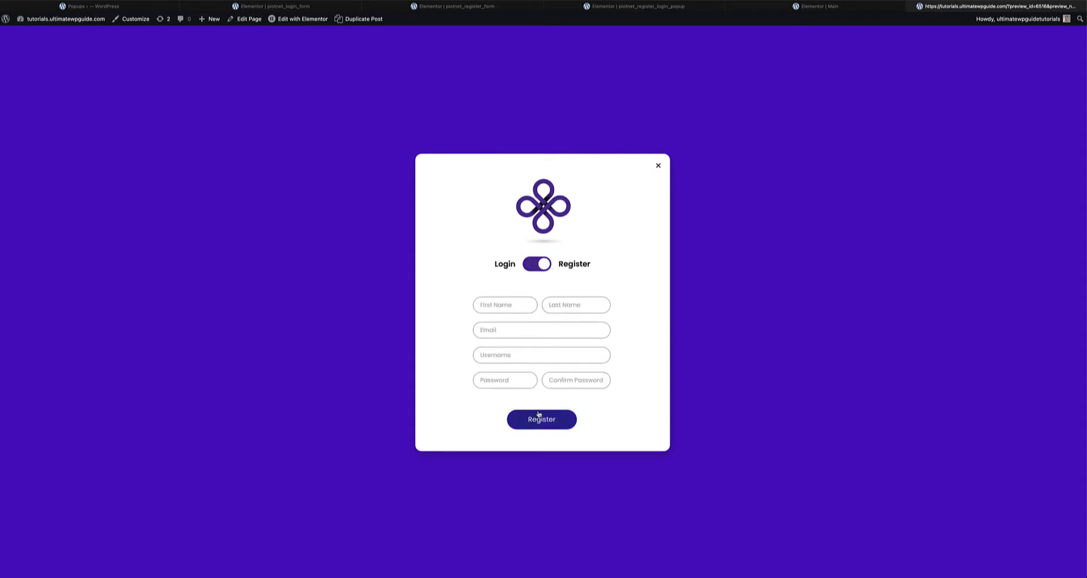
{"action": "left_click", "coordinate": [535, 264]}
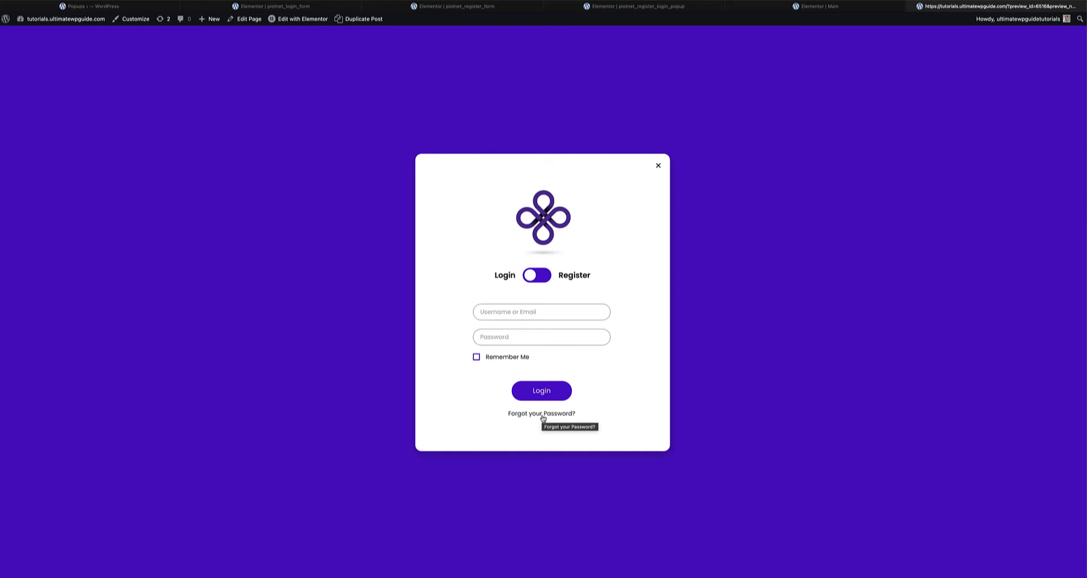
{"action": "left_click", "coordinate": [658, 165]}
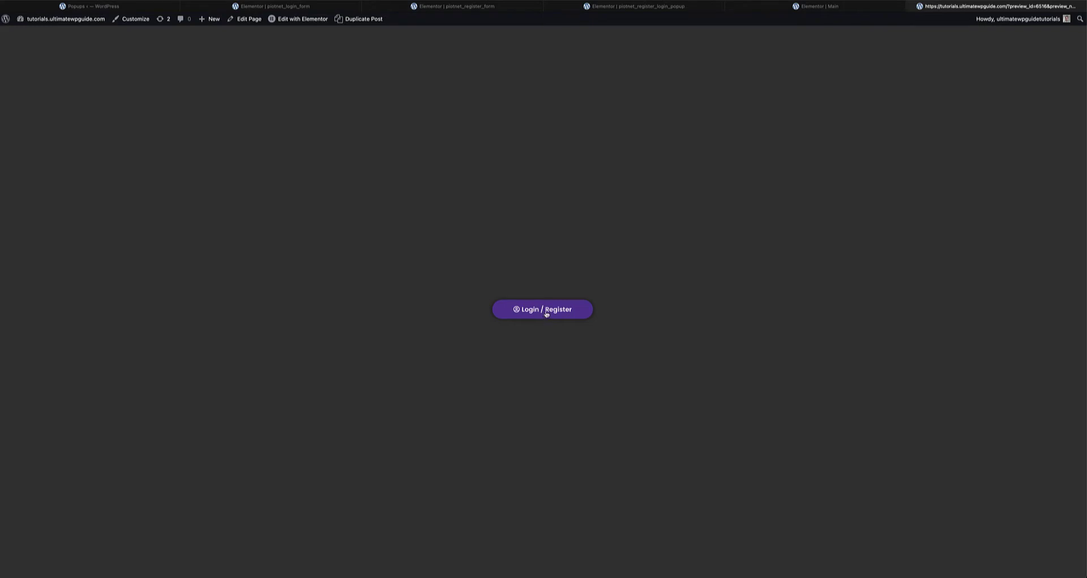
- Reopen the Login / Register popup and toggle it to Register and back to Login
{"action": "left_click", "coordinate": [546, 313]}
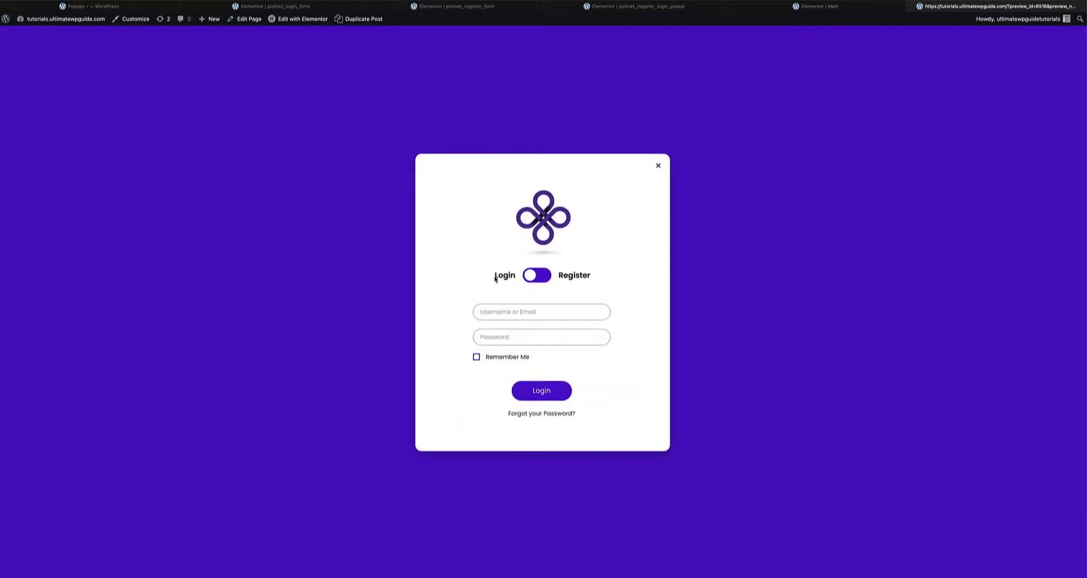
{"action": "left_click", "coordinate": [548, 277]}
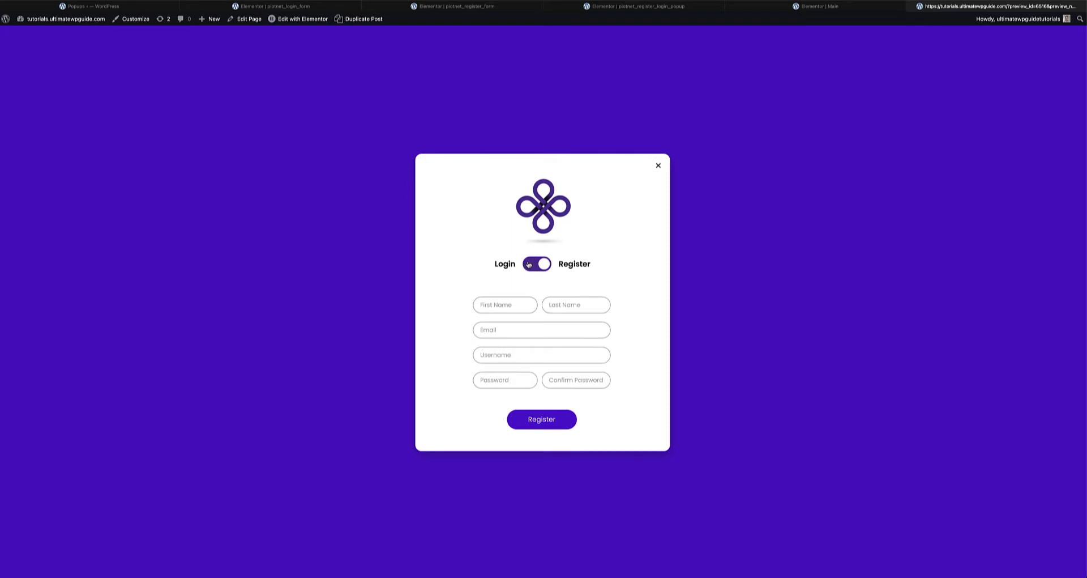
{"action": "left_click", "coordinate": [529, 265]}
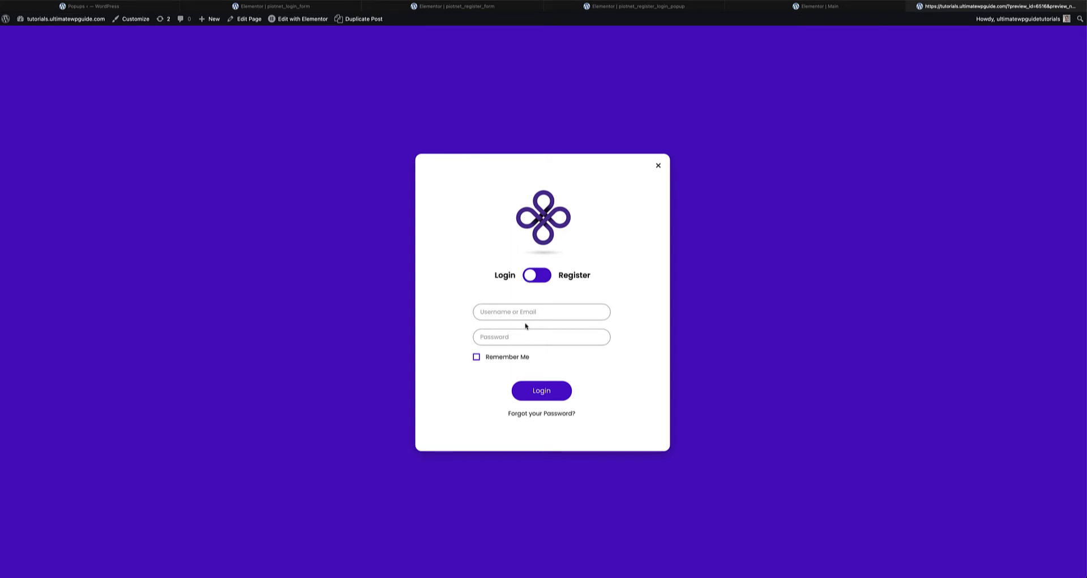
- Submit a test username and password with Remember Me ticked, and highlight the 'Unknown username' error
{"action": "left_click", "coordinate": [505, 311]}
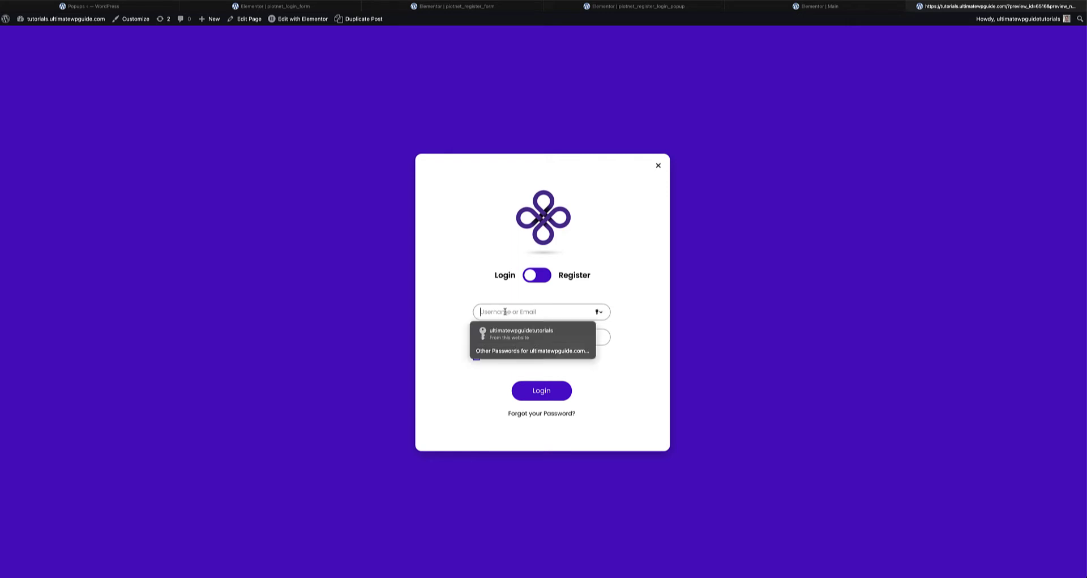
{"action": "type", "text": "john"}
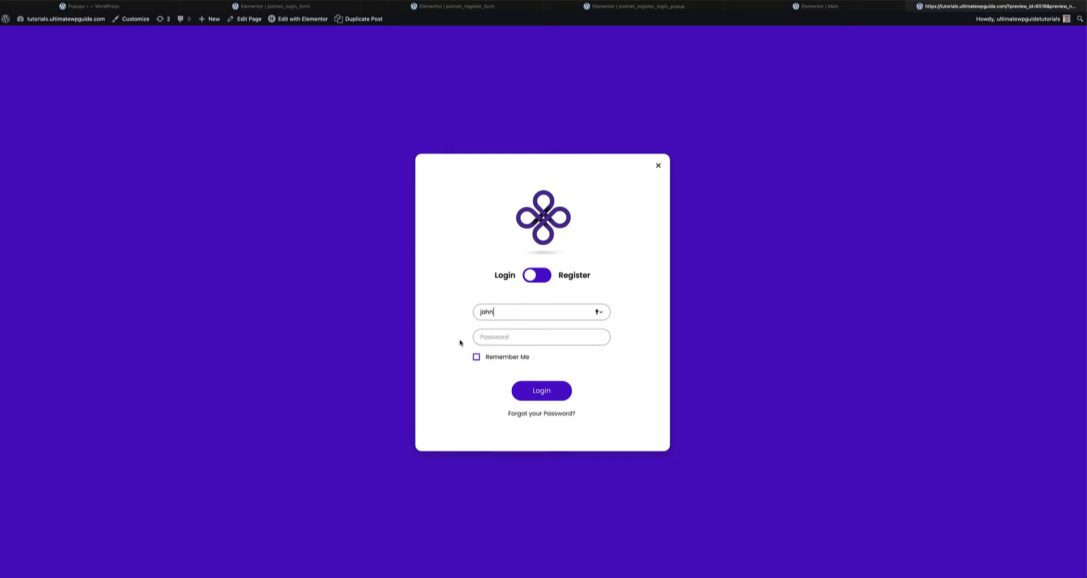
{"action": "key", "text": "Tab"}
{"action": "type", "text": "password12"}
{"action": "left_click", "coordinate": [499, 357]}
{"action": "left_click", "coordinate": [545, 390]}
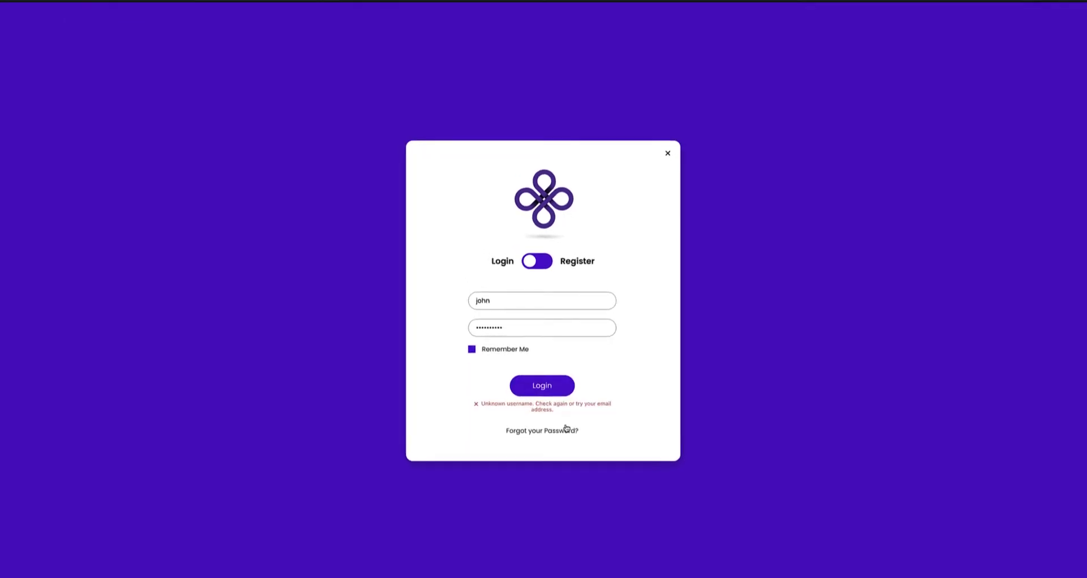
{"action": "left_click_drag", "start_coordinate": [480, 403], "coordinate": [534, 405]}
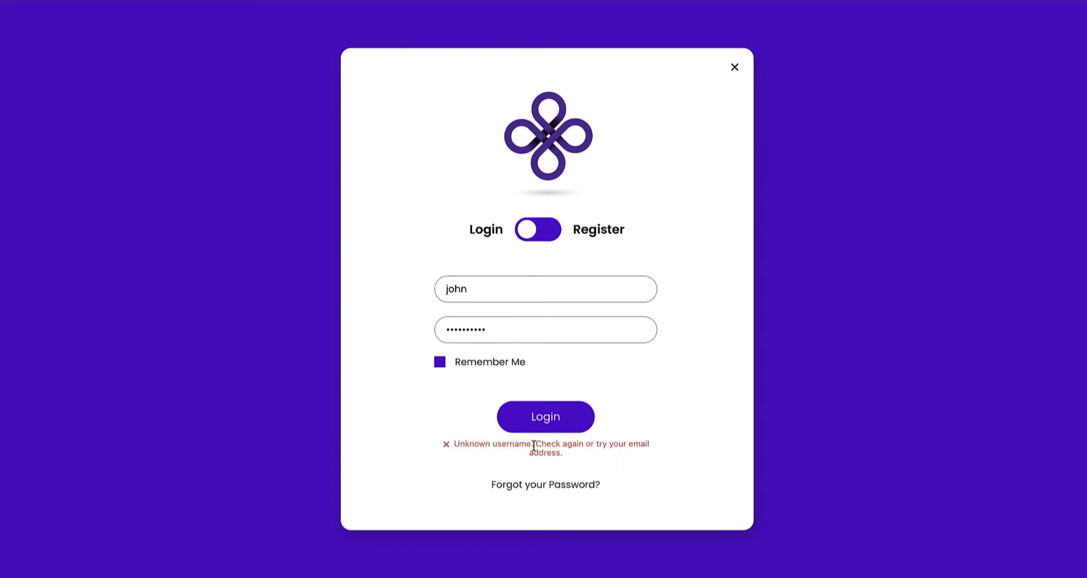
{"action": "left_click_drag", "start_coordinate": [532, 445], "coordinate": [453, 445]}
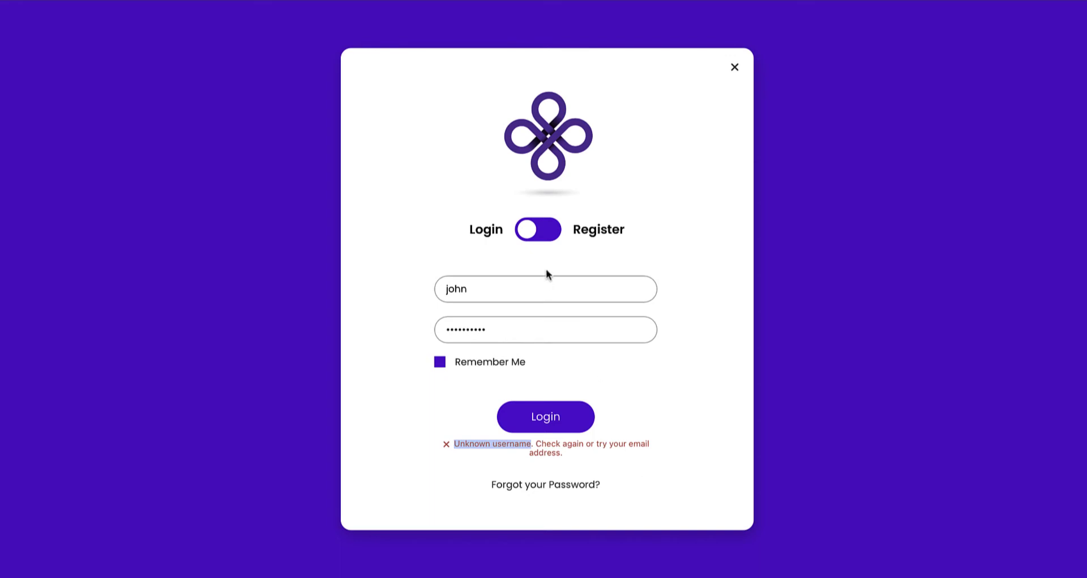
- On the registration form, fill in first name 'JohnDoe', an e-mail, username and password, then register
{"action": "left_click", "coordinate": [549, 231]}
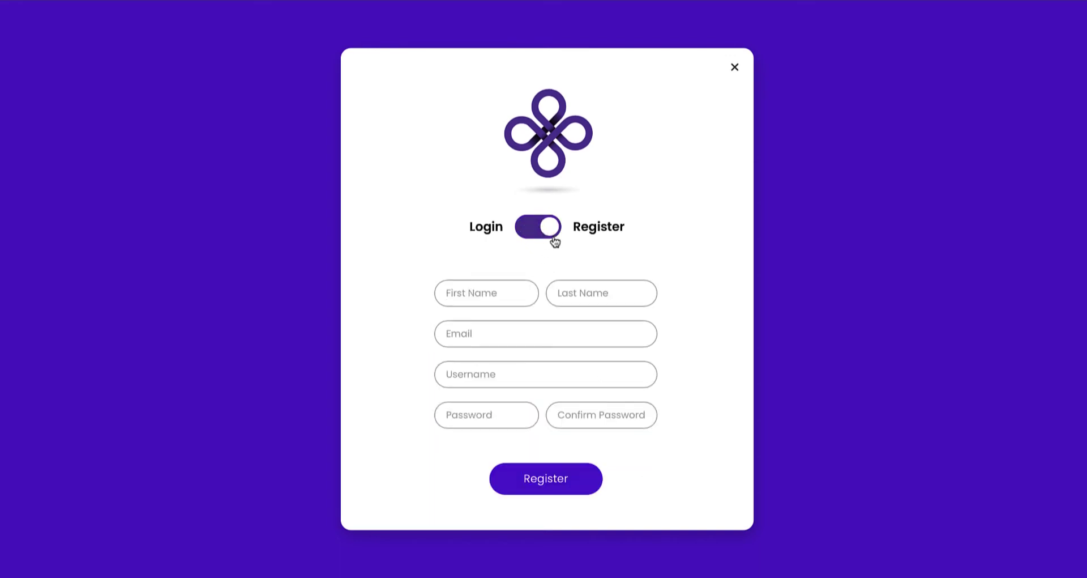
{"action": "left_click", "coordinate": [485, 292]}
{"action": "type", "text": "John"}
{"action": "type", "text": "Doe"}
{"action": "left_click", "coordinate": [477, 330]}
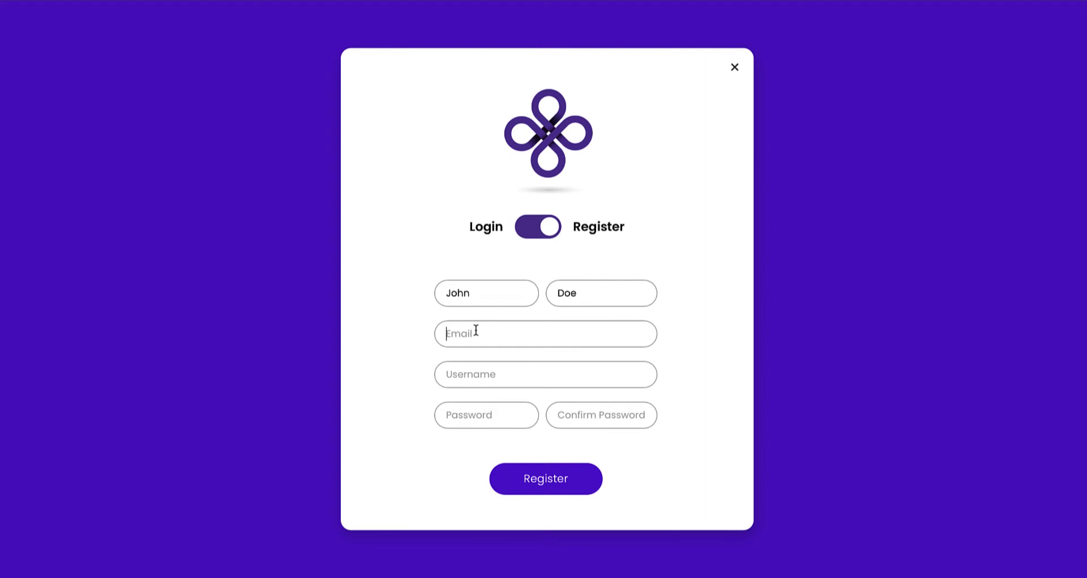
{"action": "type", "text": "john@example.com"}
{"action": "left_click", "coordinate": [504, 381]}
{"action": "type", "text": "john"}
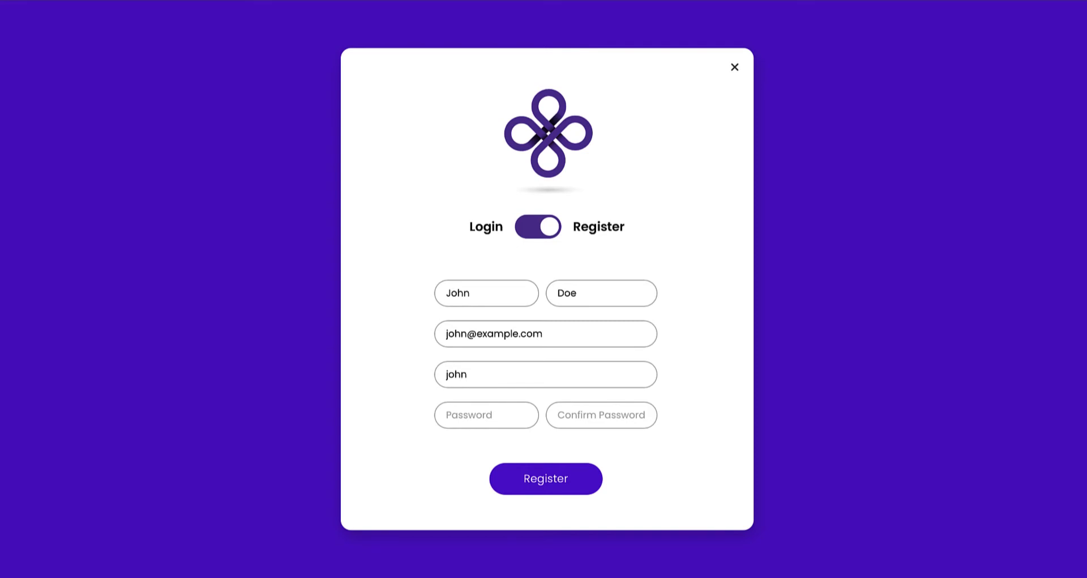
{"action": "left_click", "coordinate": [495, 414]}
{"action": "type", "text": "••••••••••"}
{"action": "left_click", "coordinate": [599, 419]}
{"action": "type", "text": "••••••••••"}
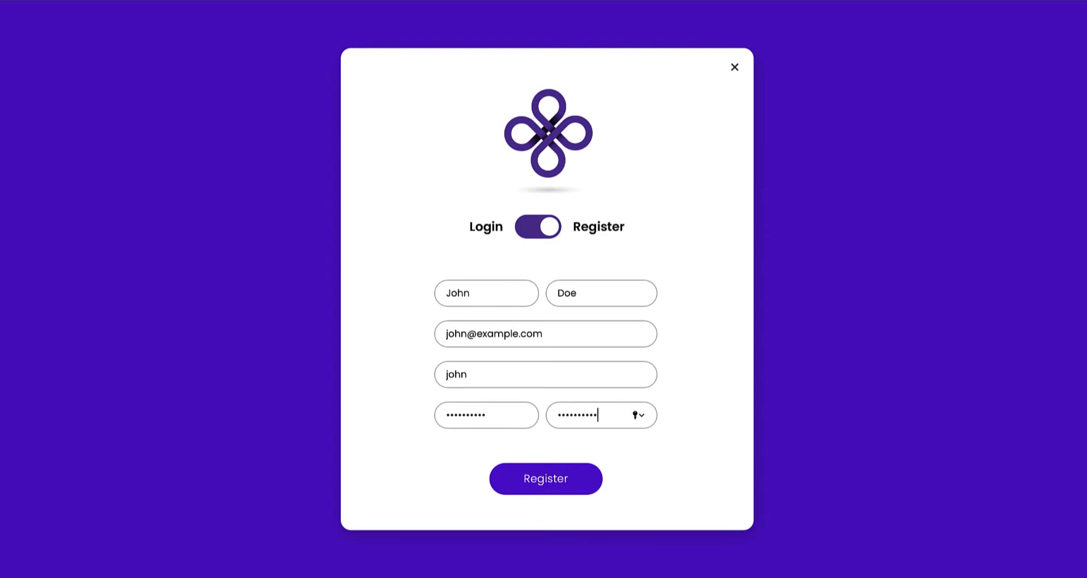
{"action": "left_click", "coordinate": [558, 483]}
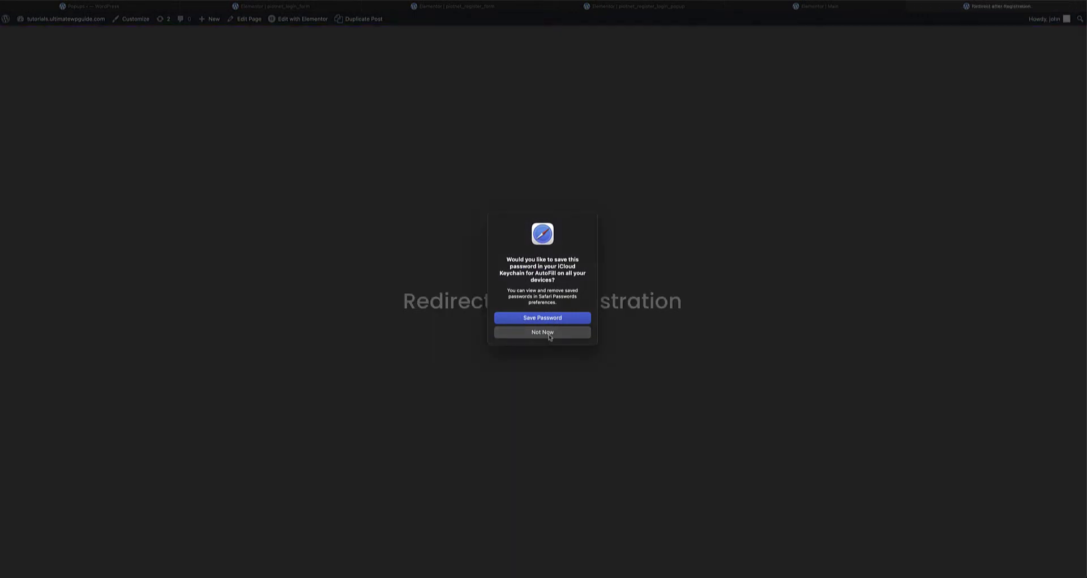
- Decline saving the password, log out of the new account, and return to the site's front page
{"action": "left_click", "coordinate": [551, 333]}
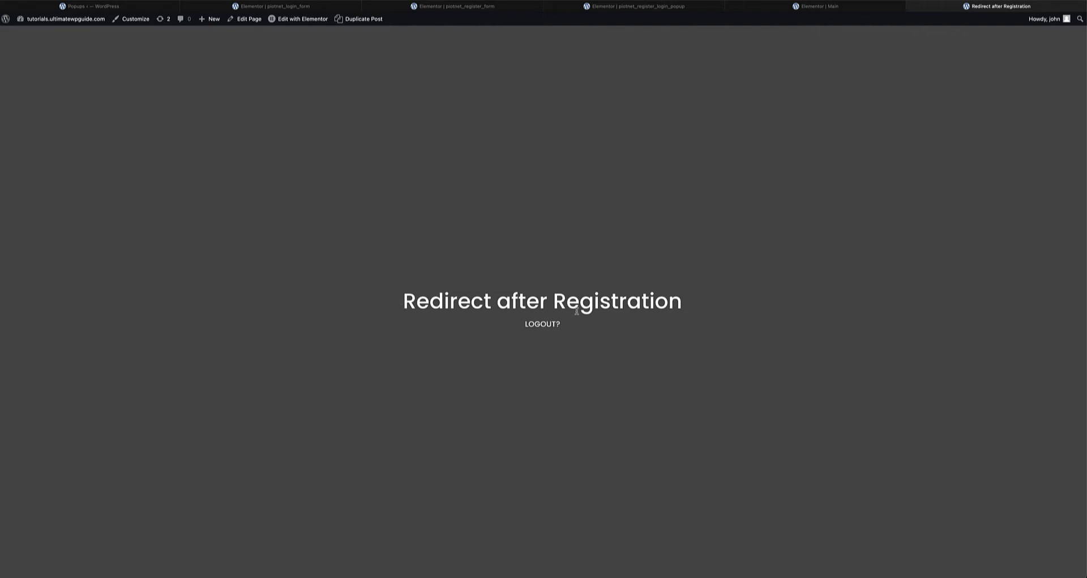
{"action": "left_click", "coordinate": [544, 325]}
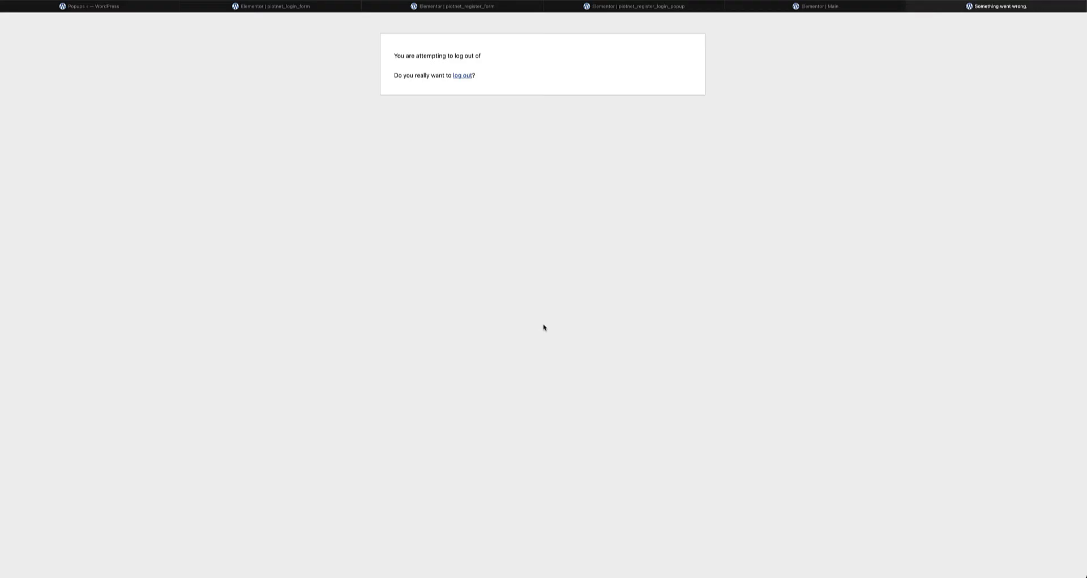
{"action": "left_click", "coordinate": [463, 76]}
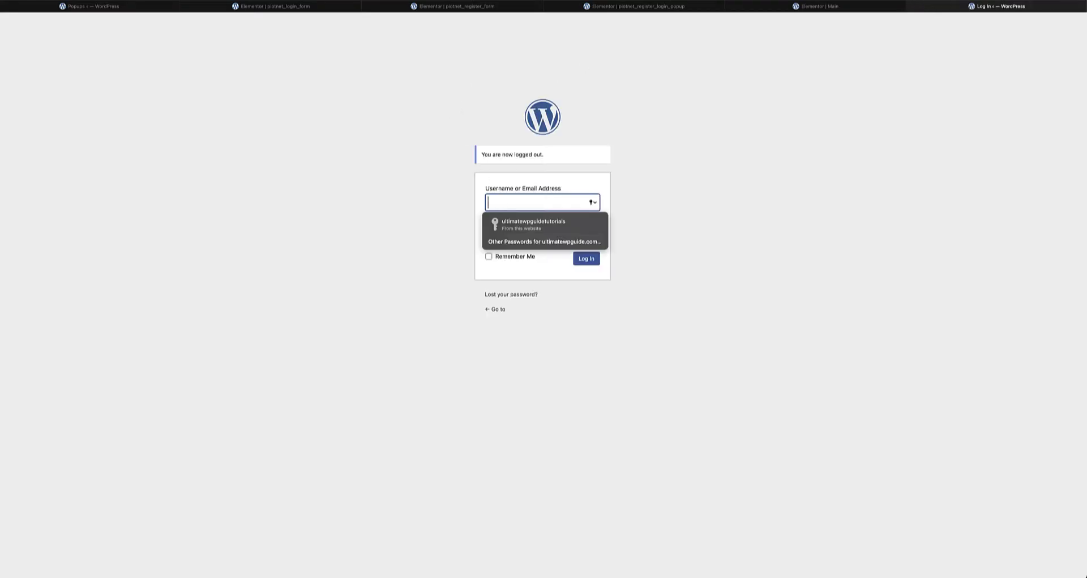
{"action": "key", "text": "super+l"}
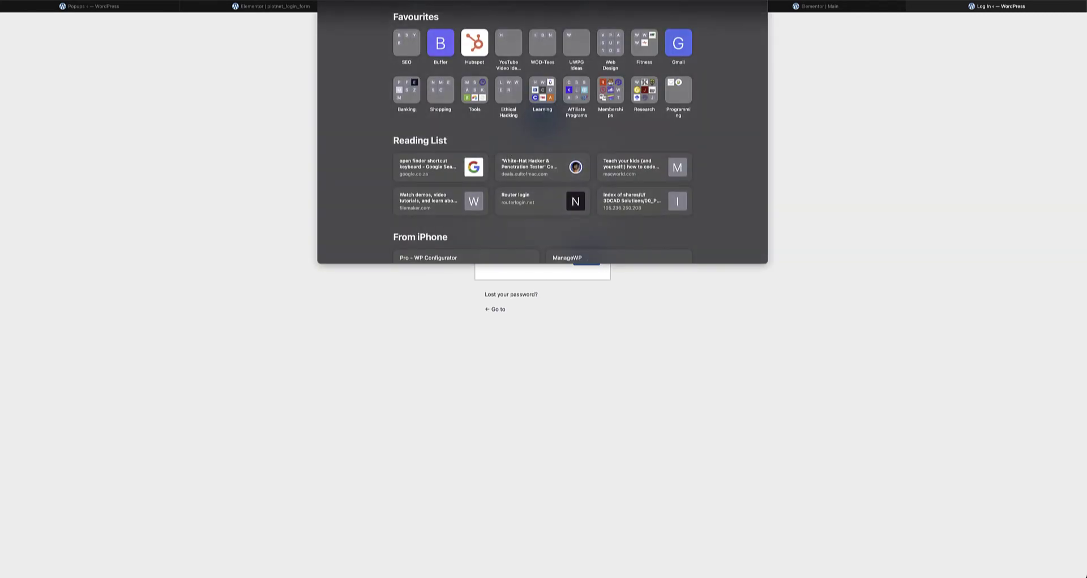
{"action": "key", "text": "Escape"}
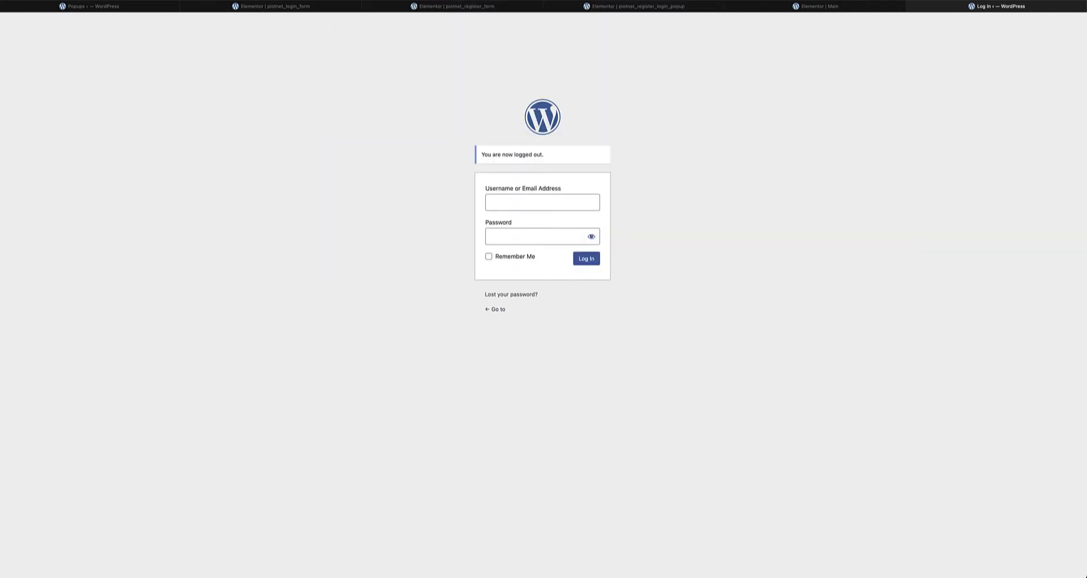
{"action": "key", "text": "super+bracketleft"}
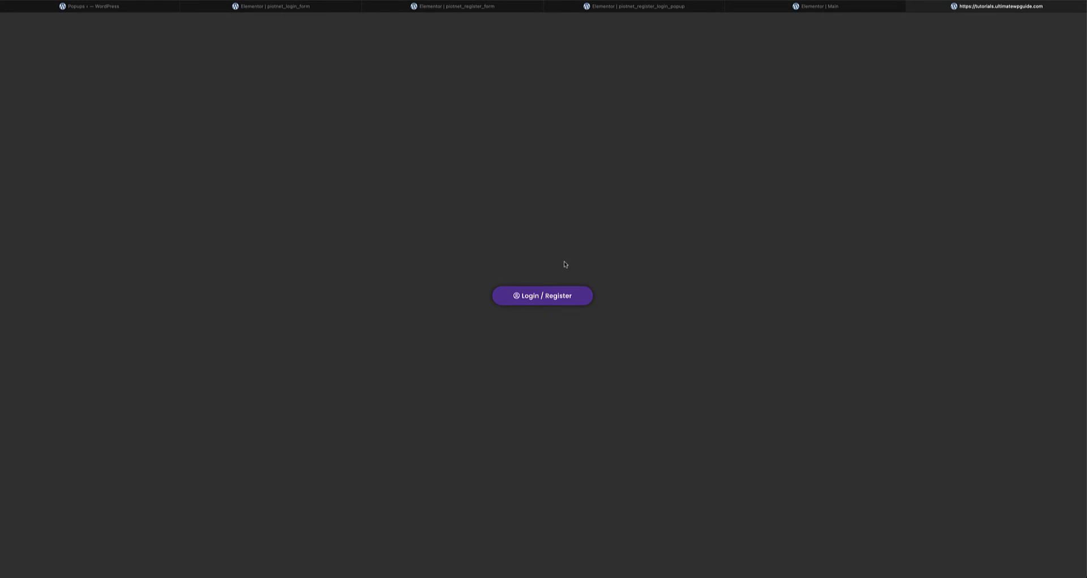
- Log in through the popup with the new username, password and Remember Me ticked
{"action": "left_click", "coordinate": [546, 300]}
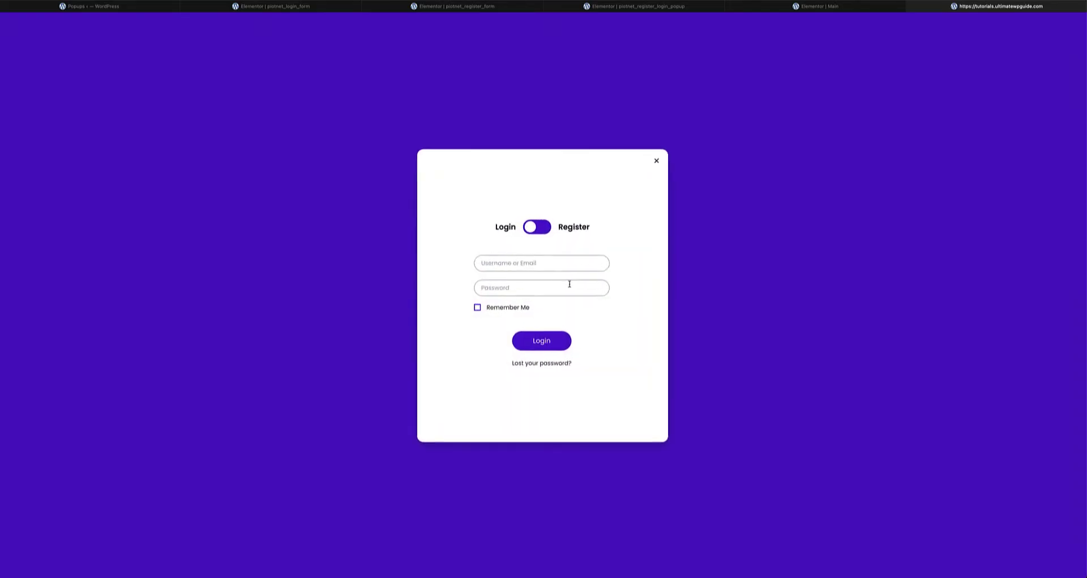
{"action": "left_click", "coordinate": [521, 261]}
{"action": "type", "text": "john"}
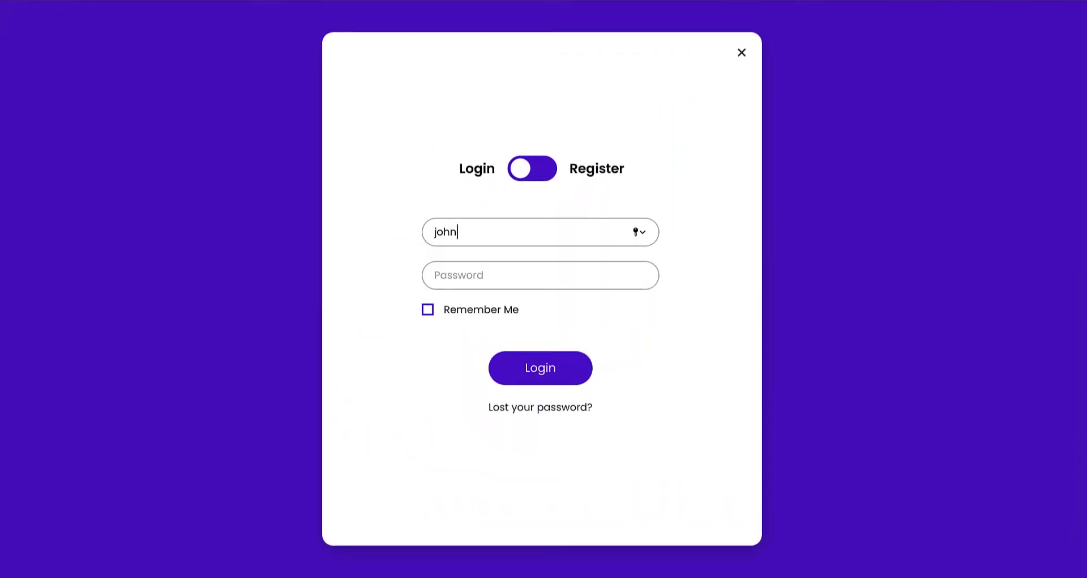
{"action": "left_click", "coordinate": [510, 275]}
{"action": "type", "text": "**********"}
{"action": "left_click", "coordinate": [488, 310]}
{"action": "left_click", "coordinate": [541, 371]}
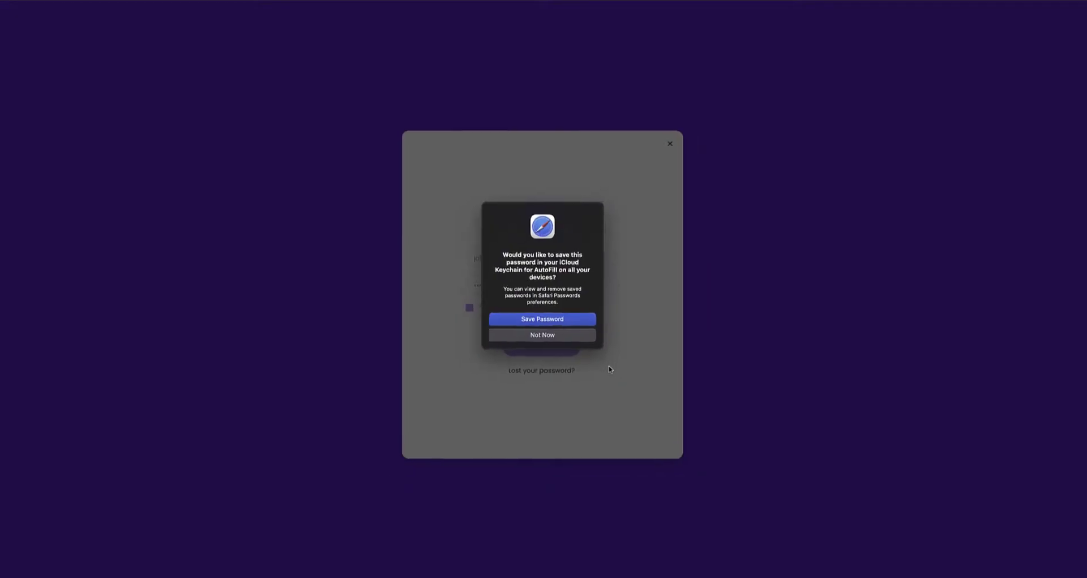
- Decline saving the password, note the 'Redirect after Login' heading, and request log out
{"action": "left_click", "coordinate": [543, 335]}
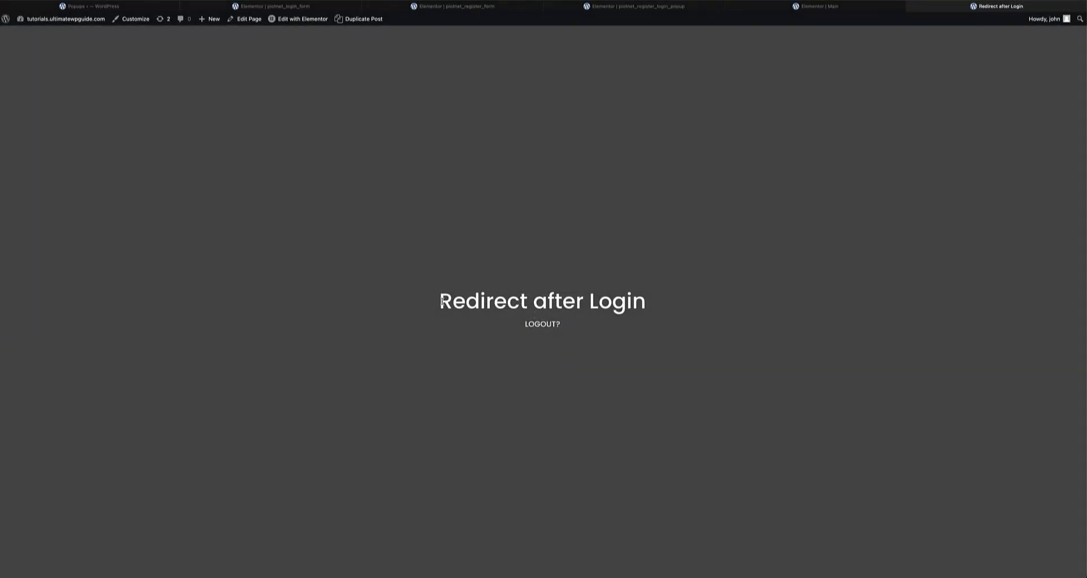
{"action": "left_click_drag", "start_coordinate": [442, 304], "coordinate": [643, 307]}
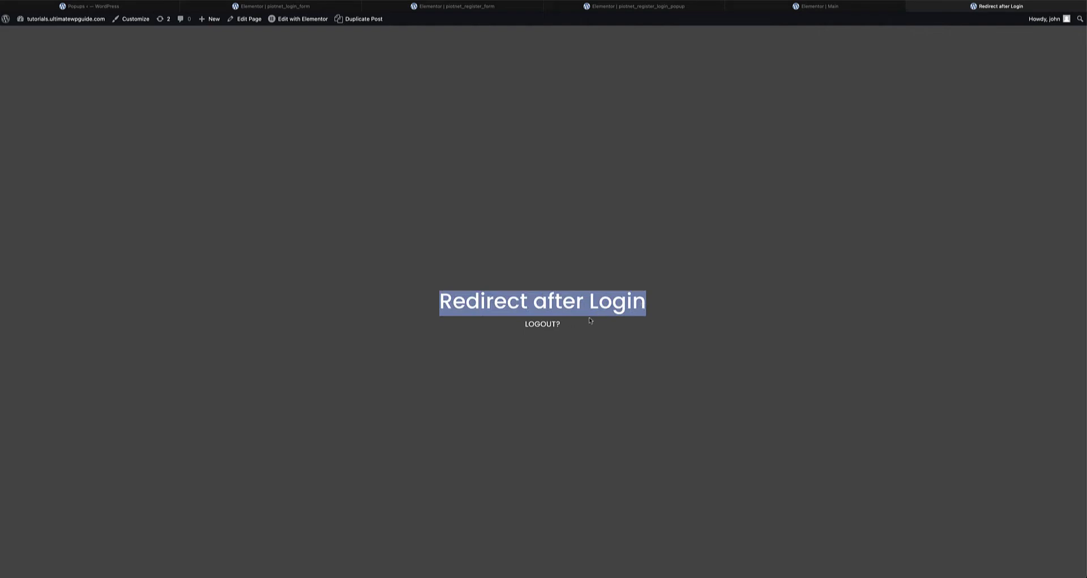
{"action": "left_click", "coordinate": [545, 323]}
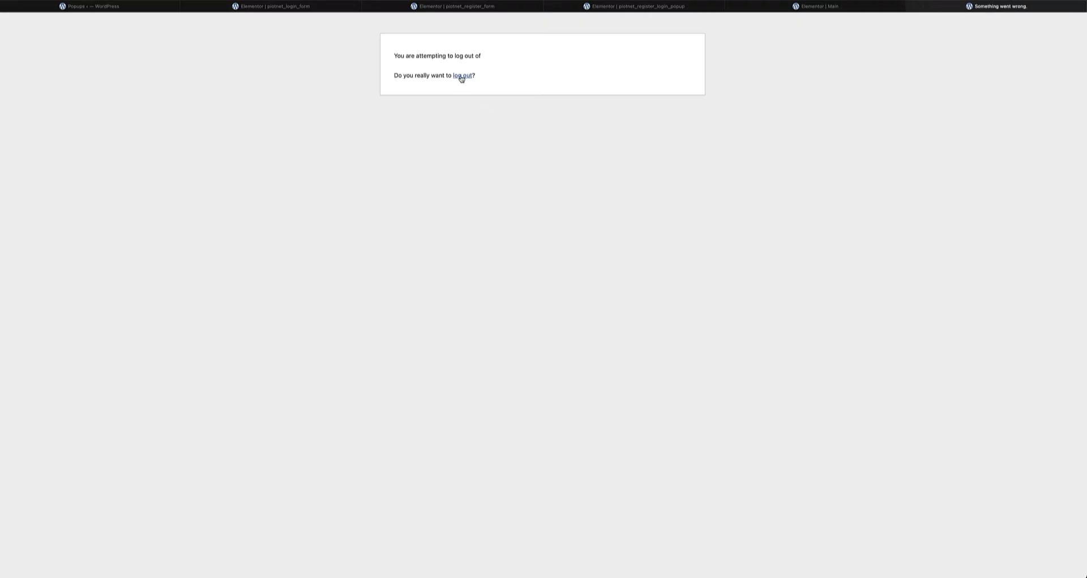
- Confirm logging out and load tutorials.ultimatewpguide.com in Safari
{"action": "left_click", "coordinate": [462, 76]}
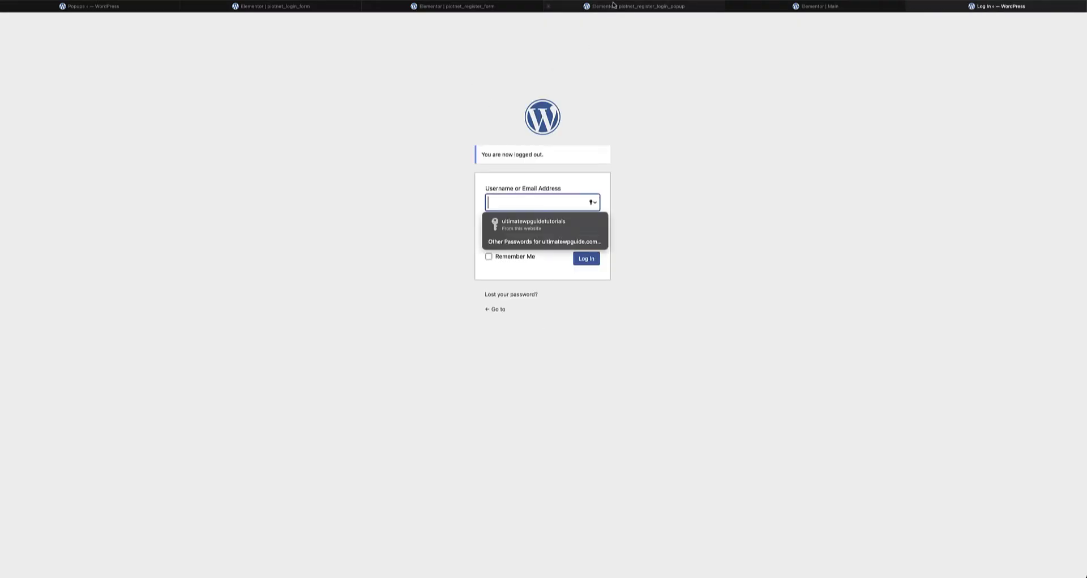
{"action": "key", "text": "super+l"}
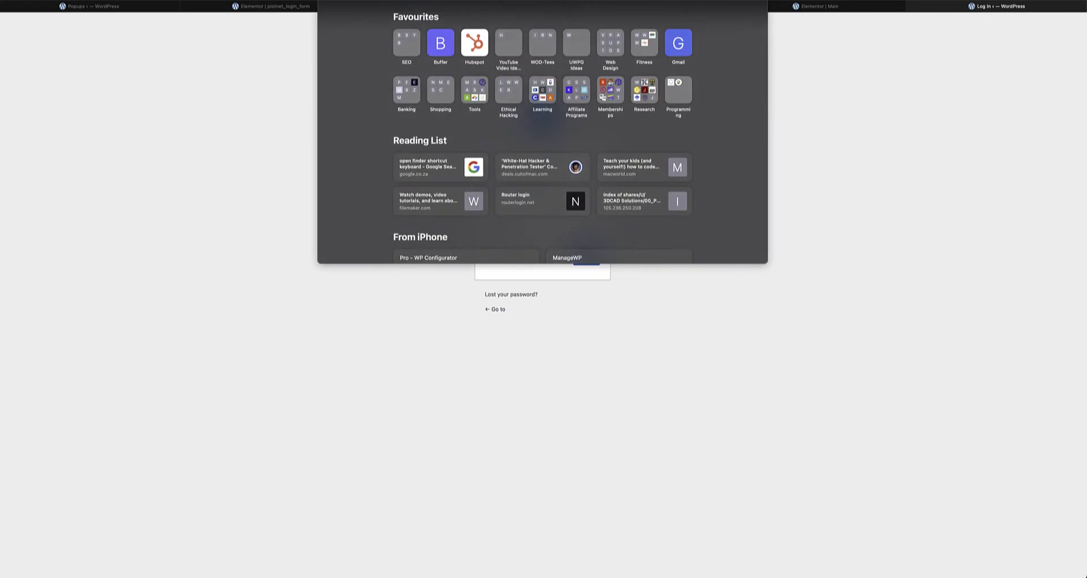
{"action": "type", "text": "tutorials.ultimatewpguide.com"}
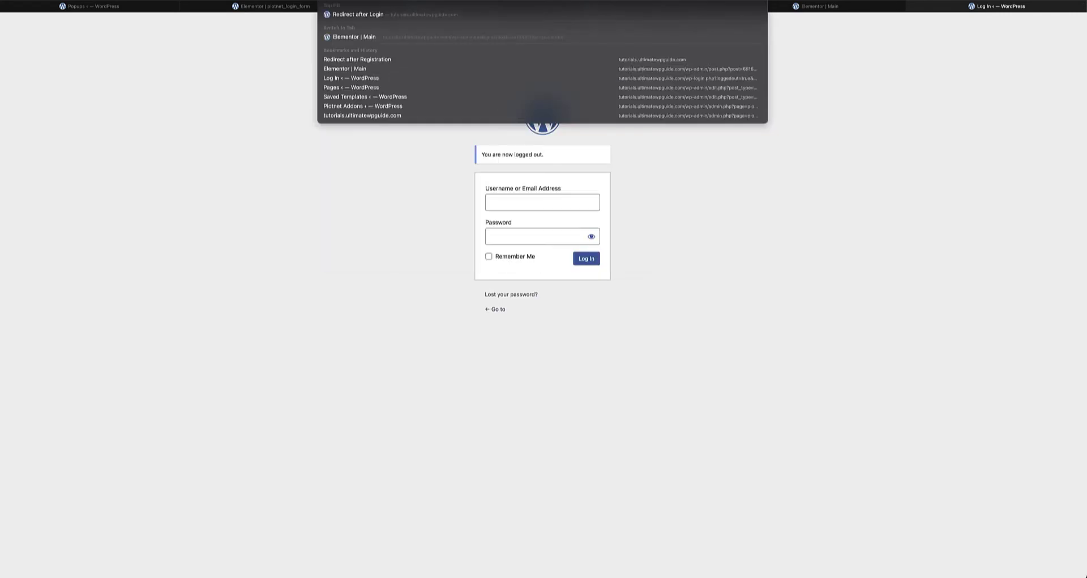
{"action": "key", "text": "Return"}
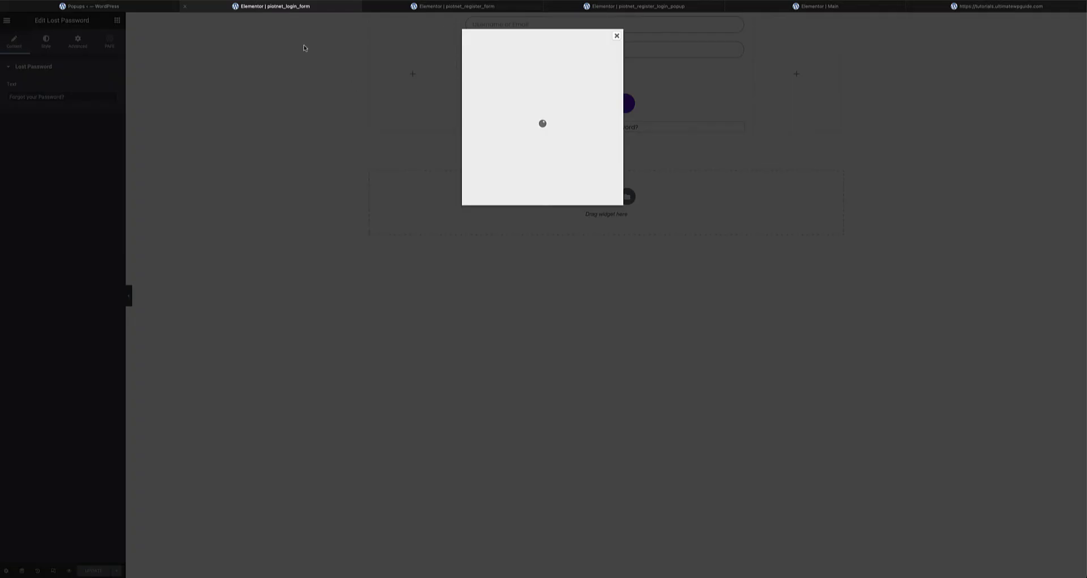
- Log back in to the expired register form, register/login popup and Main editor sessions
{"action": "left_click", "coordinate": [617, 36]}
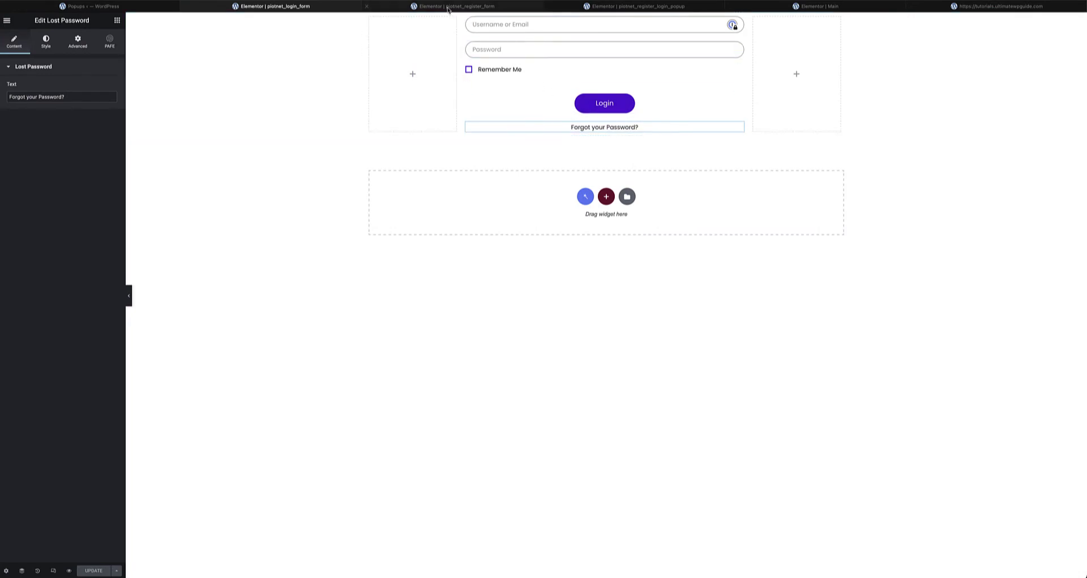
{"action": "left_click", "coordinate": [504, 7]}
{"action": "left_click", "coordinate": [535, 176]}
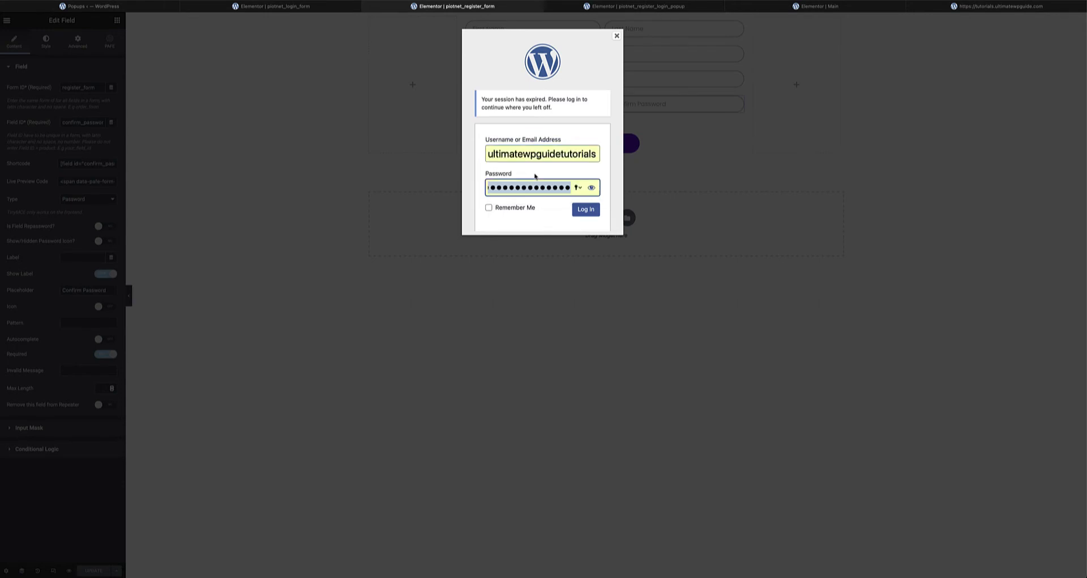
{"action": "left_click", "coordinate": [575, 209]}
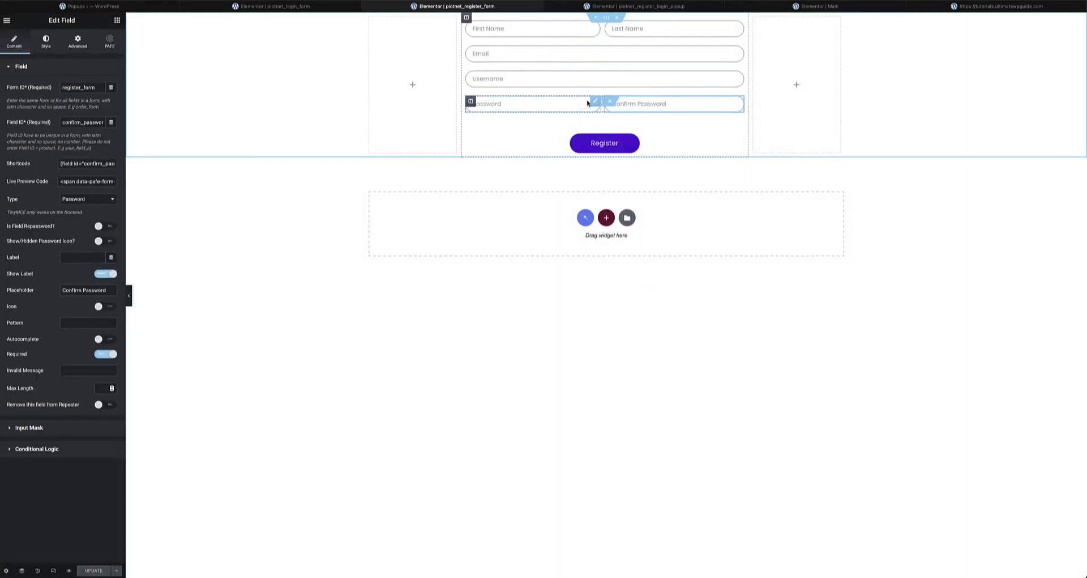
{"action": "left_click", "coordinate": [652, 7]}
{"action": "left_click", "coordinate": [534, 173]}
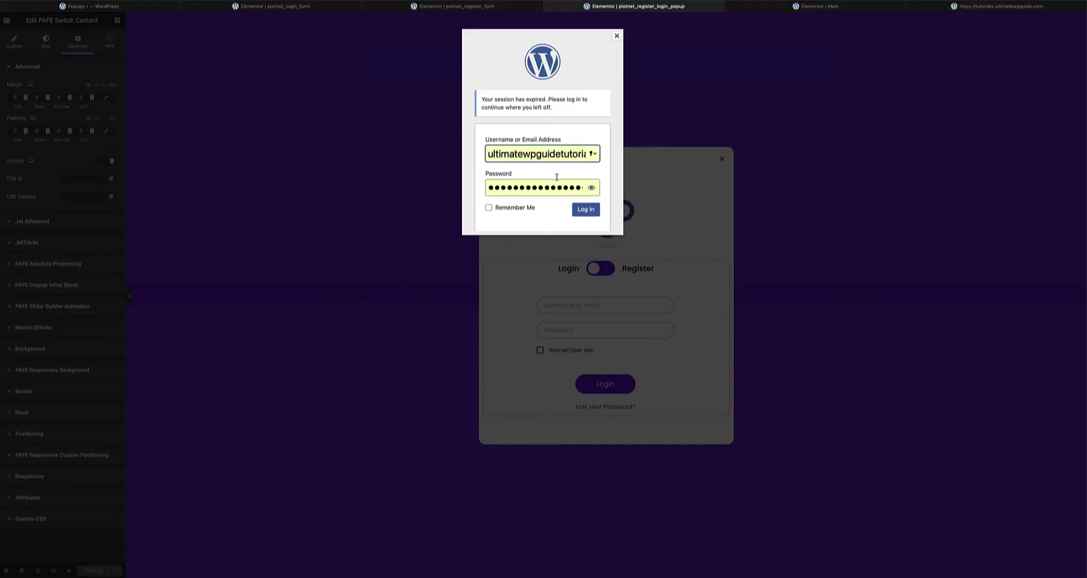
{"action": "left_click", "coordinate": [586, 209]}
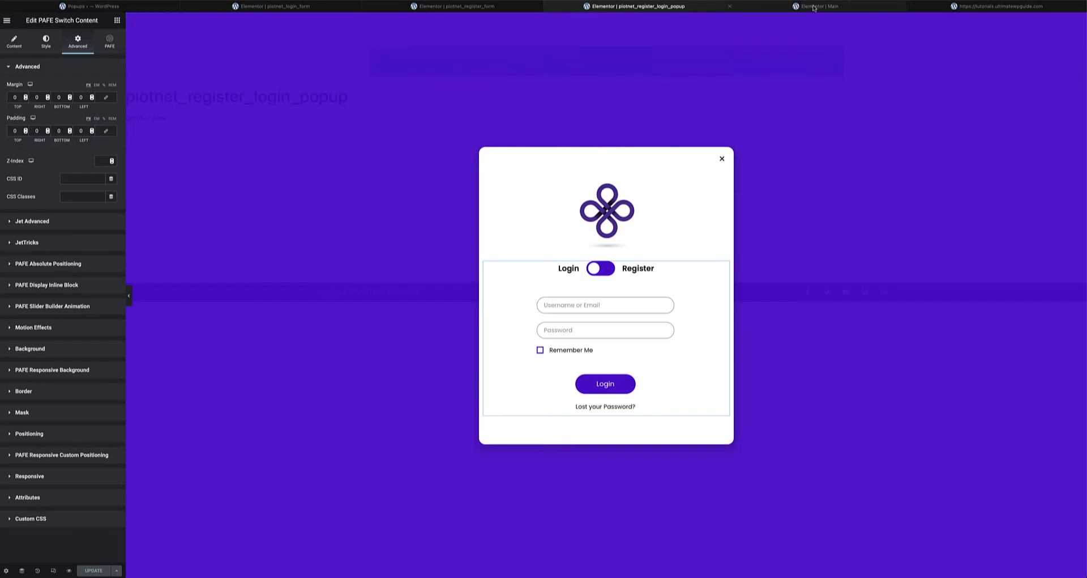
{"action": "key", "text": "ctrl+Tab"}
{"action": "left_click", "coordinate": [561, 180]}
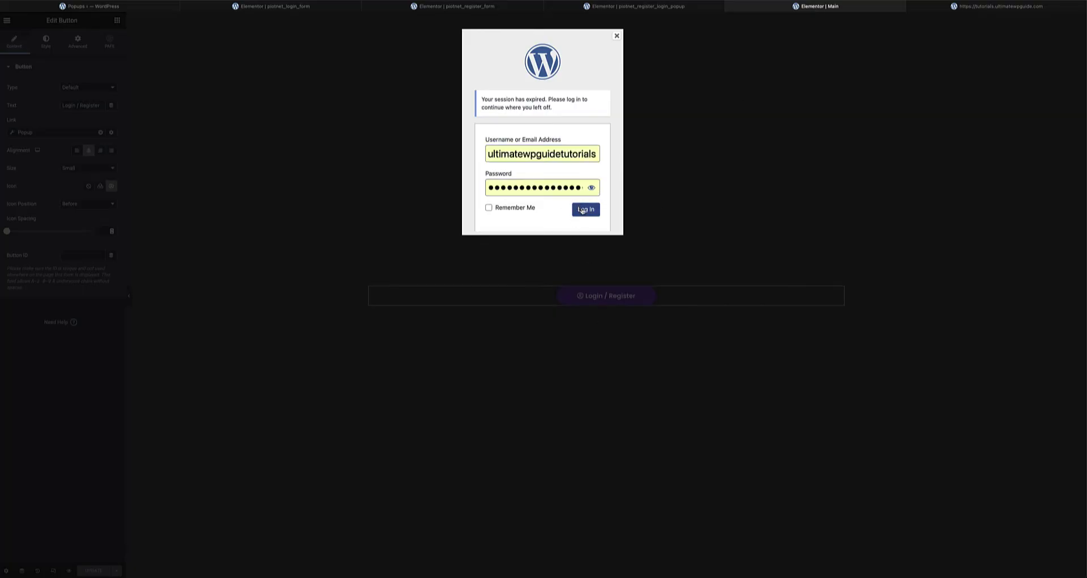
{"action": "left_click", "coordinate": [584, 210]}
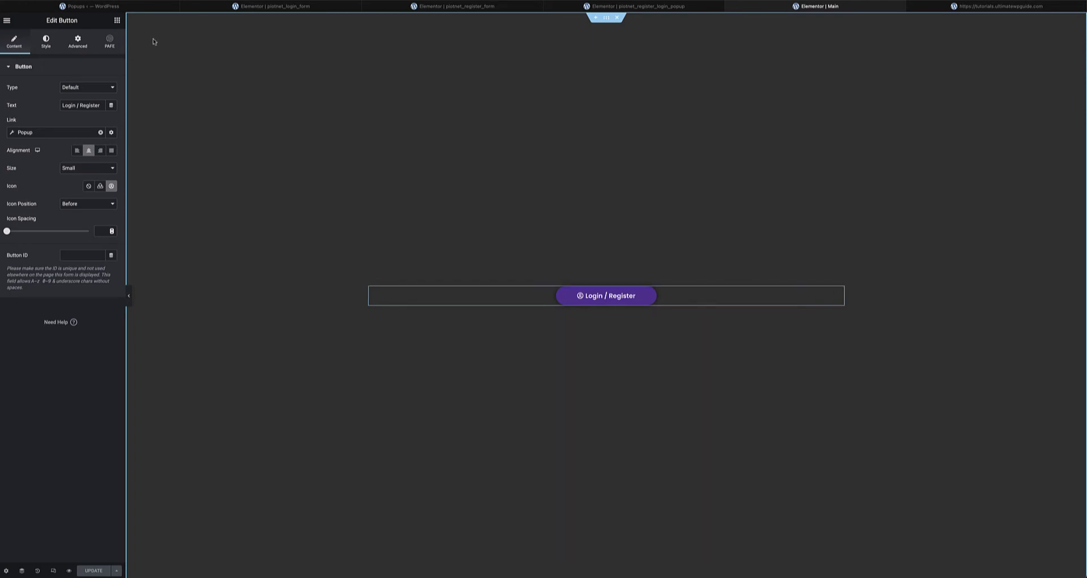
- Open Saved Templates in the admin tab, then return to the piotnet_login_form editor
{"action": "left_click", "coordinate": [113, 6]}
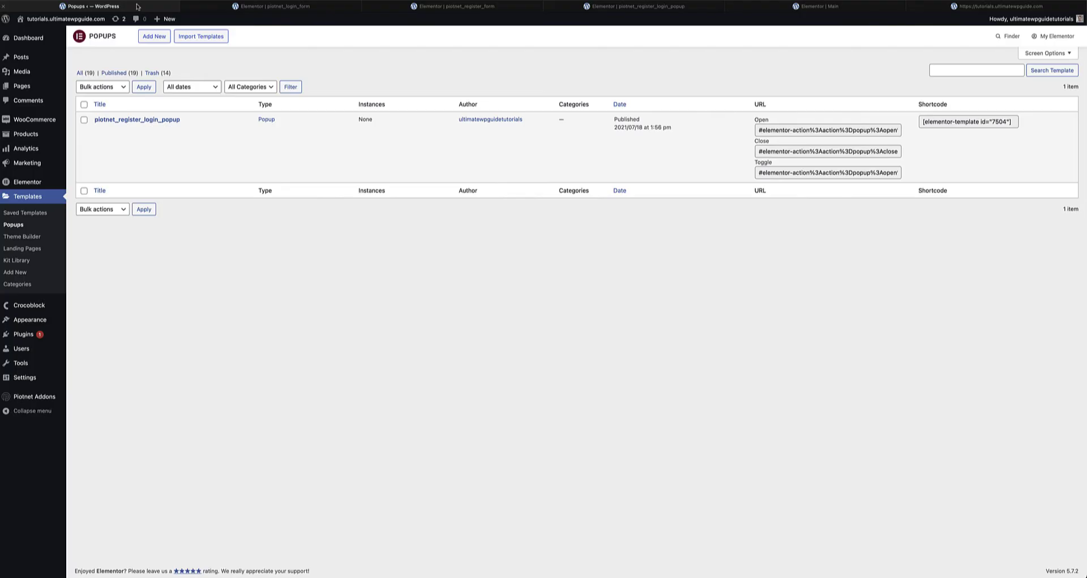
{"action": "left_click", "coordinate": [30, 214]}
{"action": "left_click", "coordinate": [638, 6]}
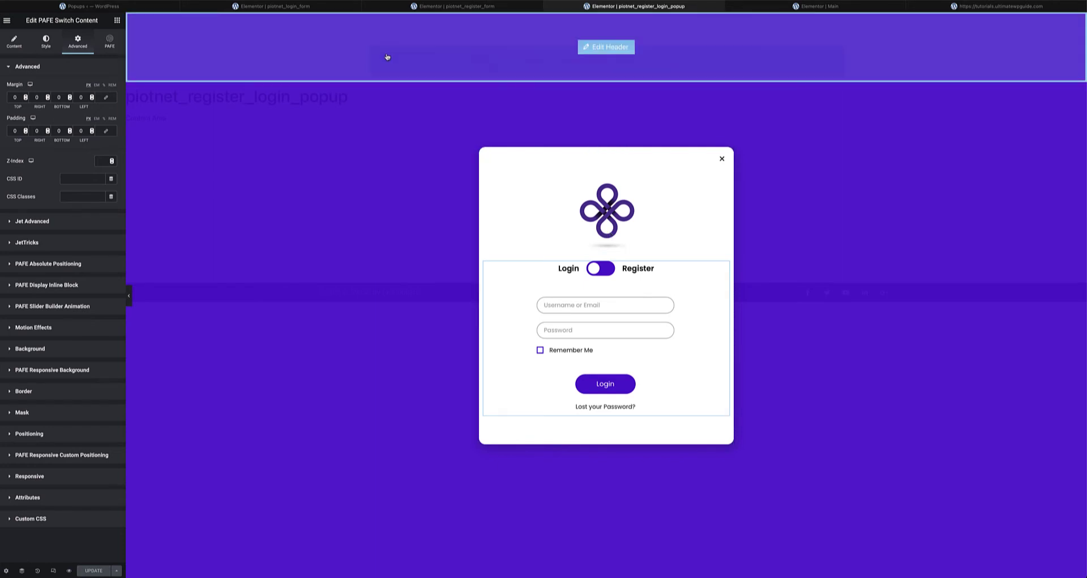
{"action": "left_click", "coordinate": [297, 8]}
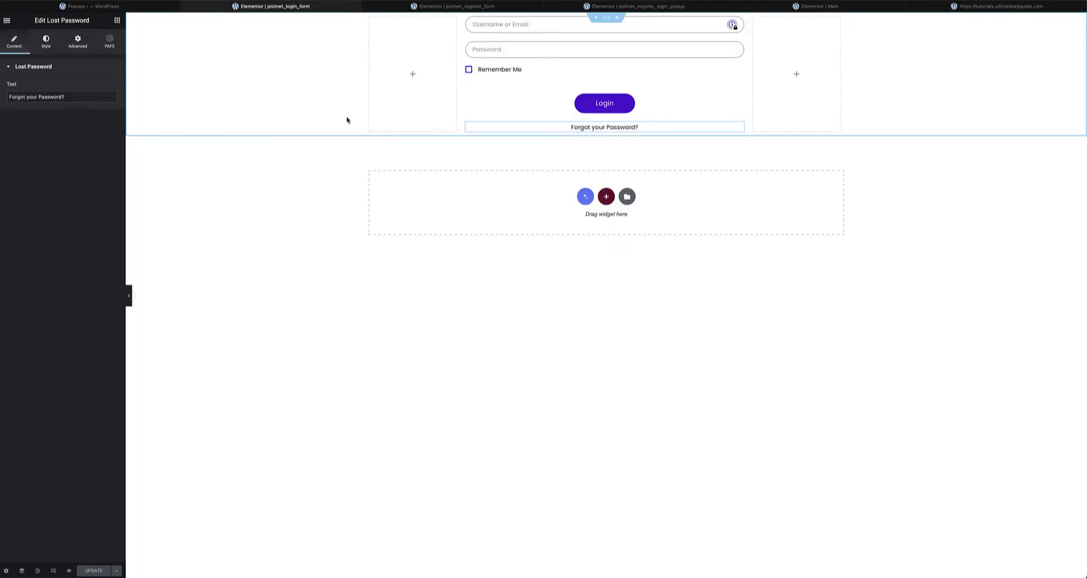
{"action": "left_click", "coordinate": [141, 8]}
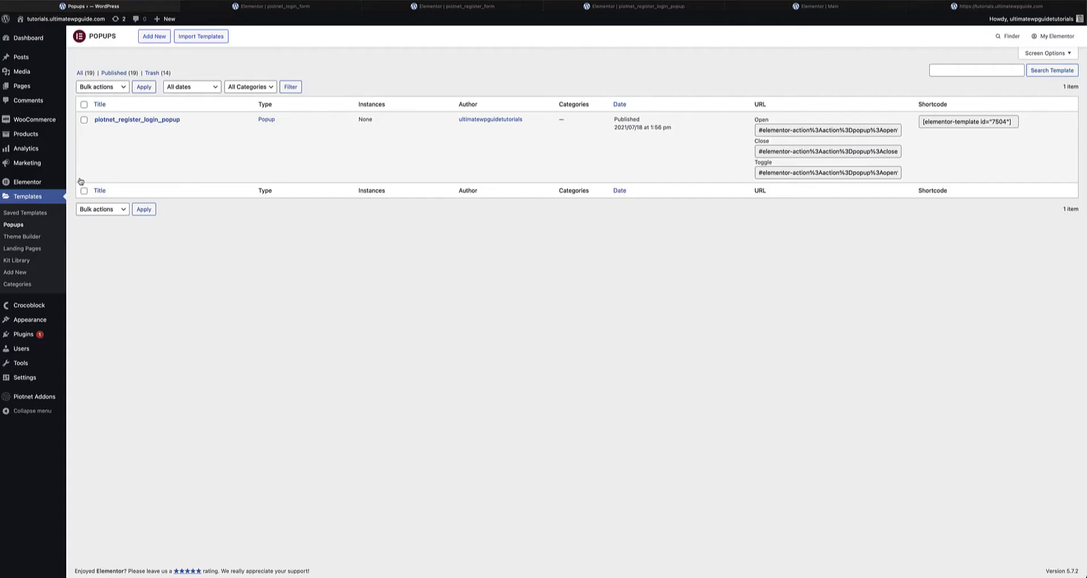
{"action": "left_click", "coordinate": [26, 213]}
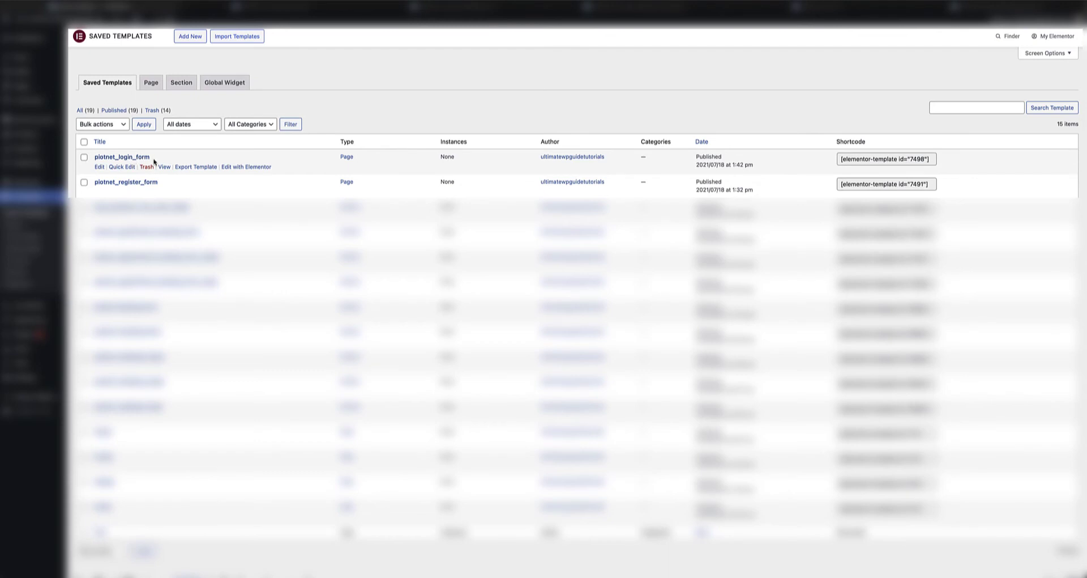
{"action": "left_click", "coordinate": [312, 8]}
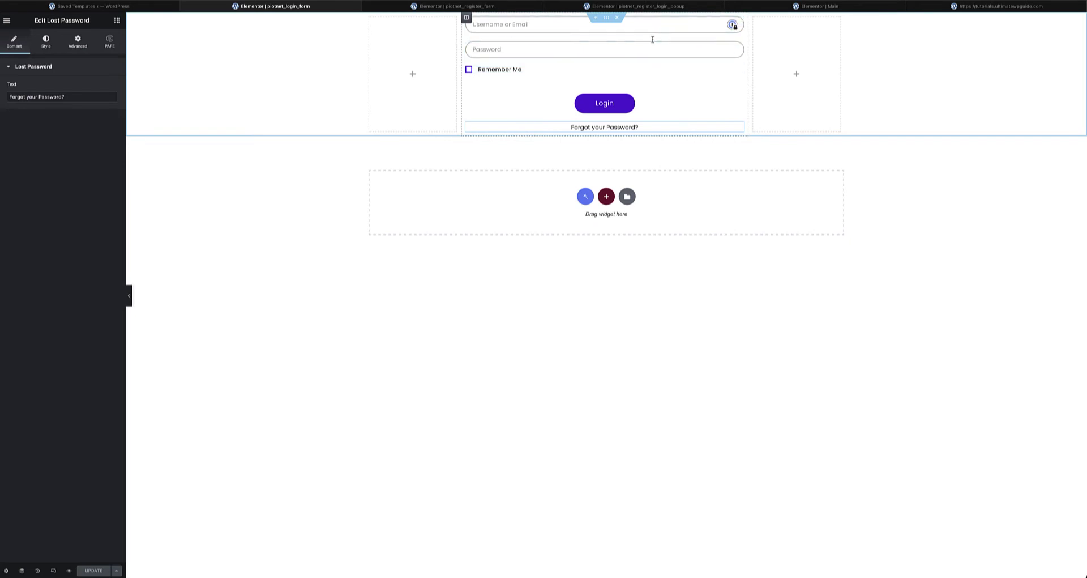
- Inspect the username field: Form ID login_form, Field ID username_or_email
{"action": "left_click", "coordinate": [515, 27]}
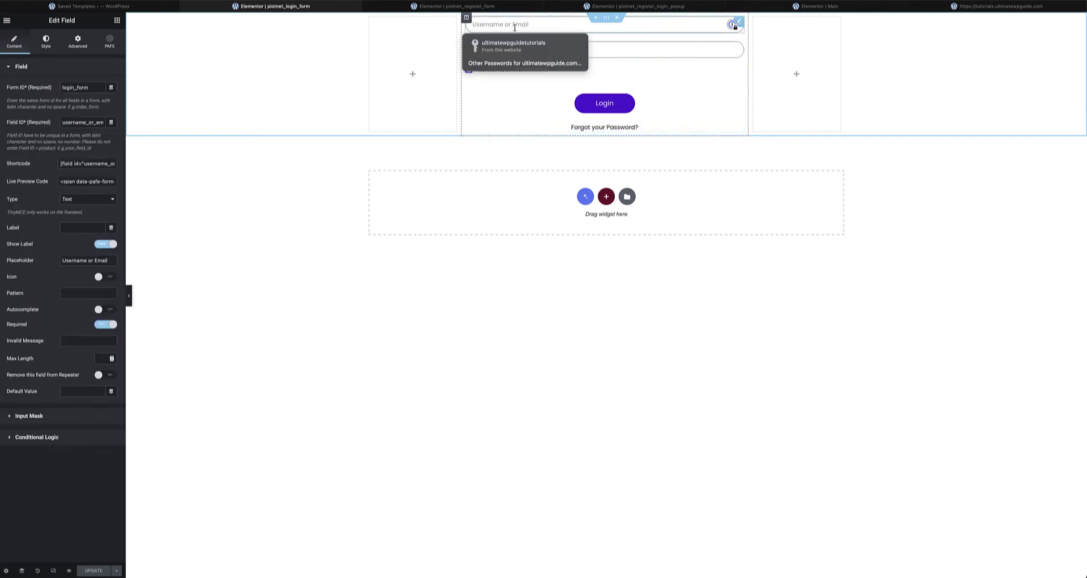
{"action": "left_click", "coordinate": [604, 50]}
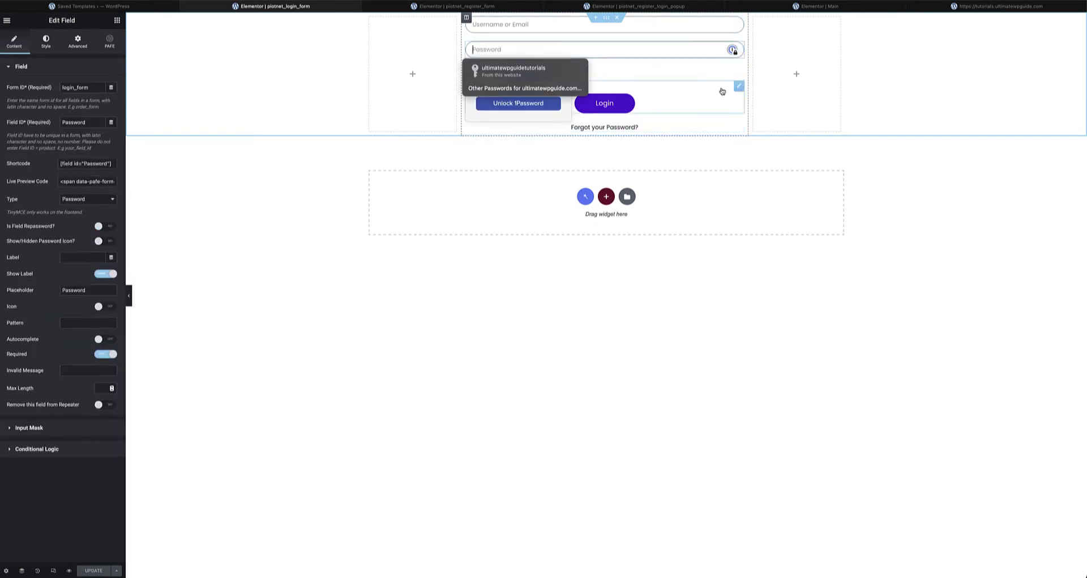
{"action": "left_click", "coordinate": [858, 94]}
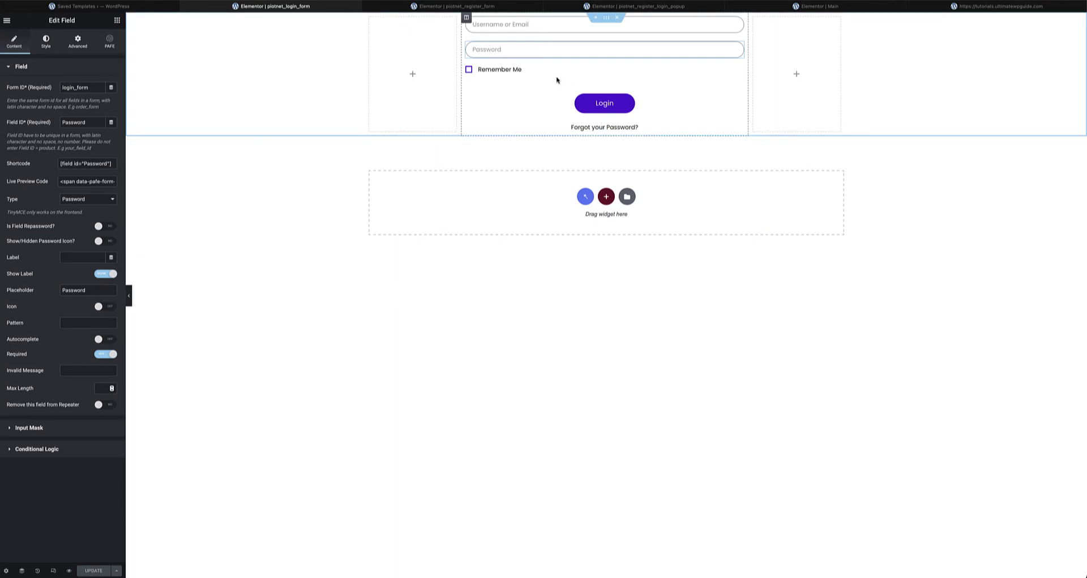
{"action": "left_click", "coordinate": [117, 21]}
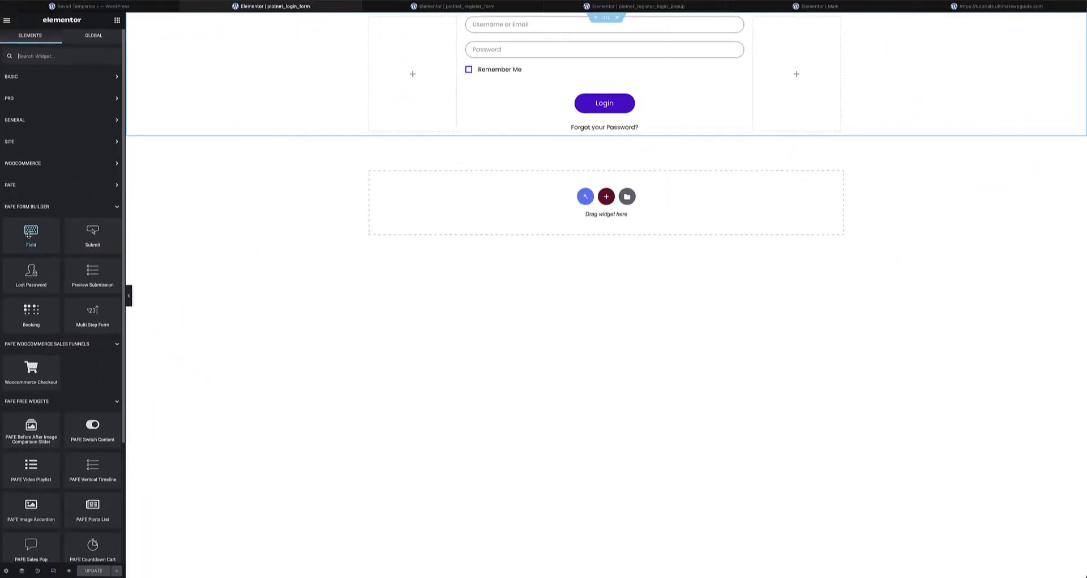
{"action": "left_click", "coordinate": [739, 22]}
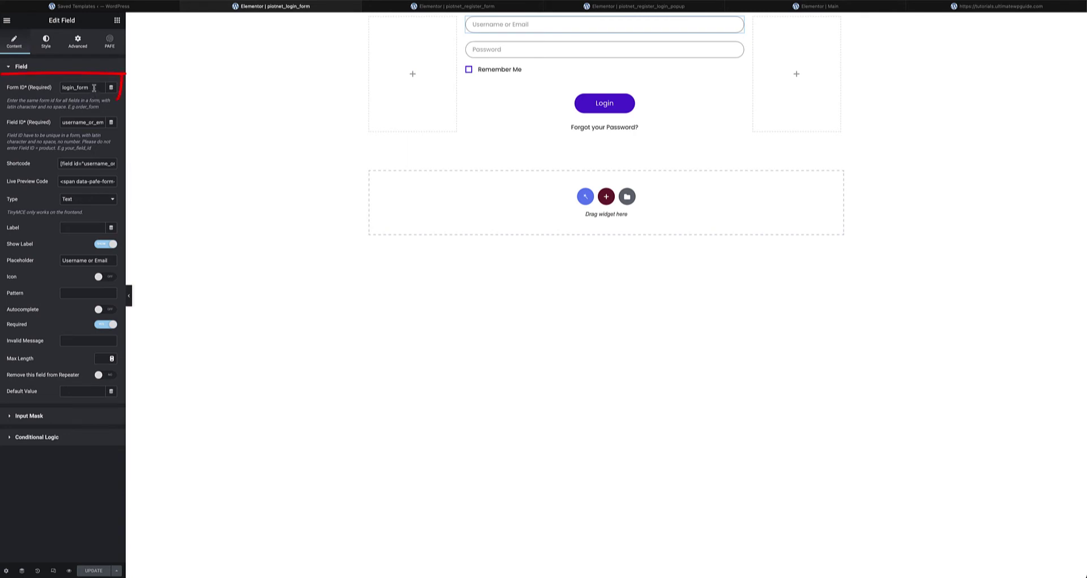
{"action": "left_click_drag", "start_coordinate": [92, 89], "coordinate": [59, 88]}
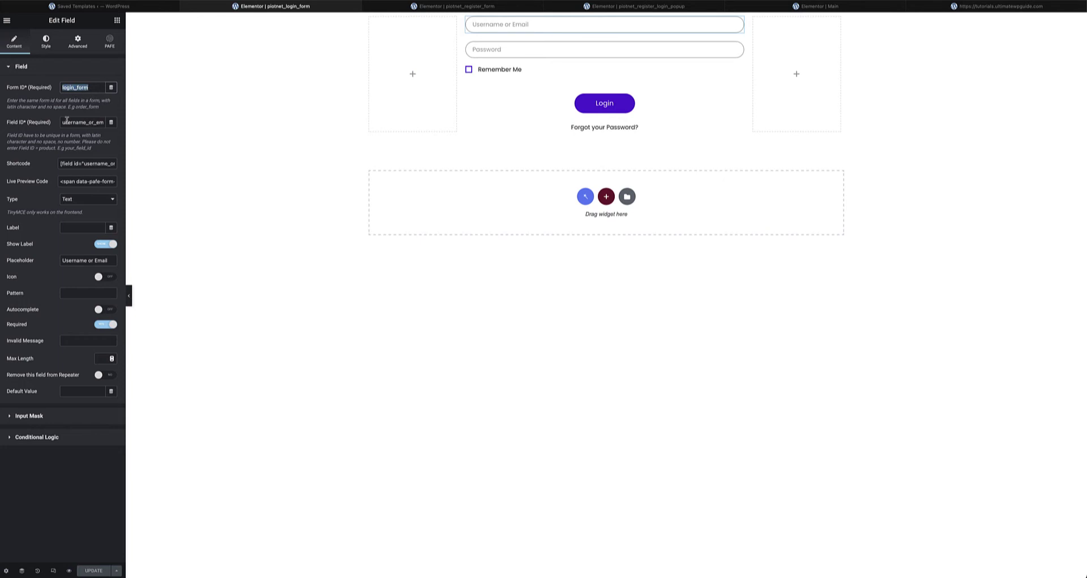
{"action": "left_click_drag", "start_coordinate": [62, 123], "coordinate": [116, 123]}
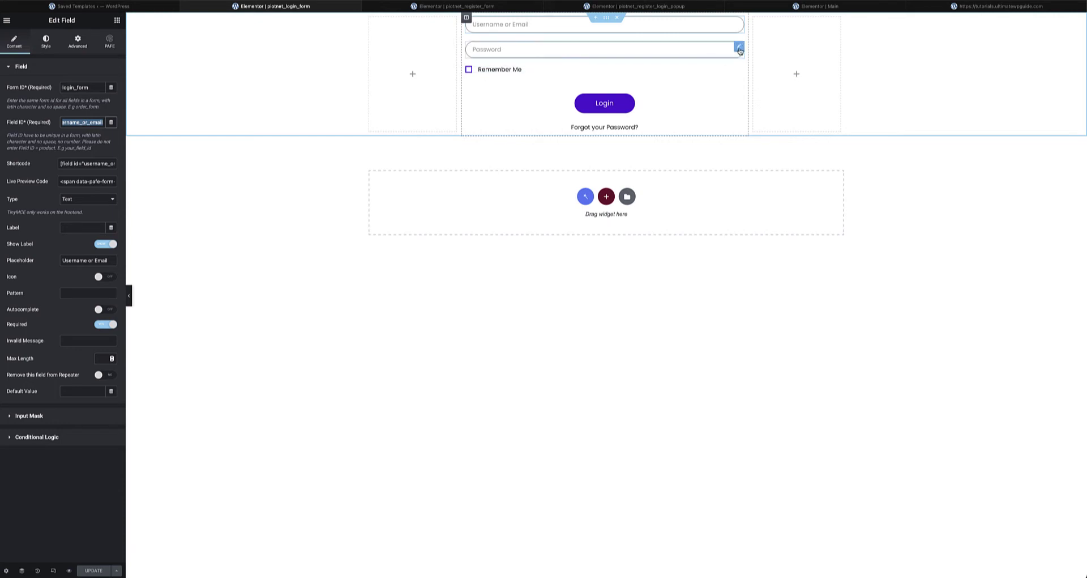
- Check the password field's settings, keeping its type as Password
{"action": "left_click", "coordinate": [739, 49]}
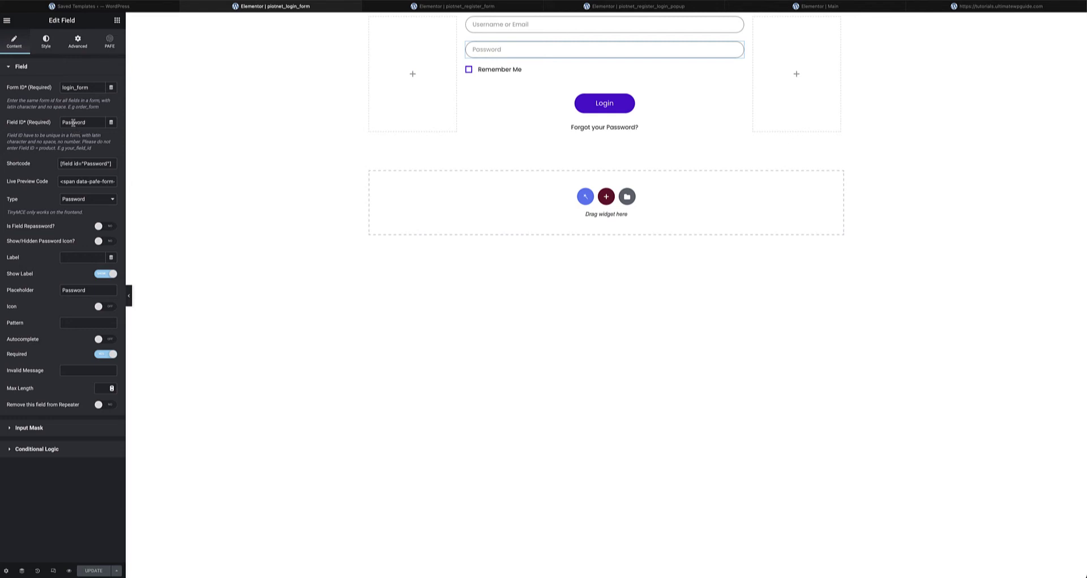
{"action": "left_click", "coordinate": [89, 199]}
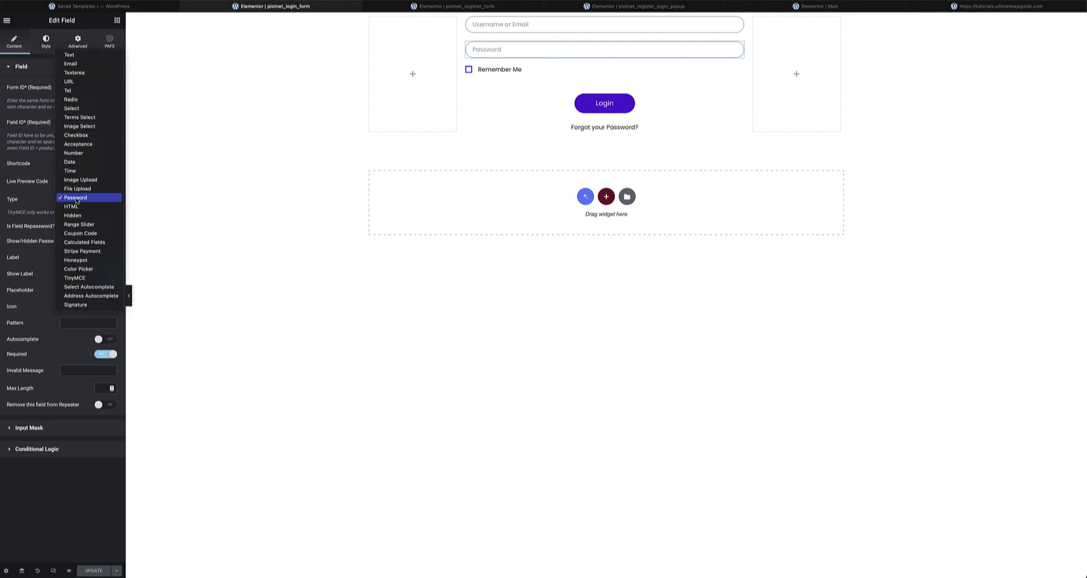
{"action": "left_click", "coordinate": [37, 193]}
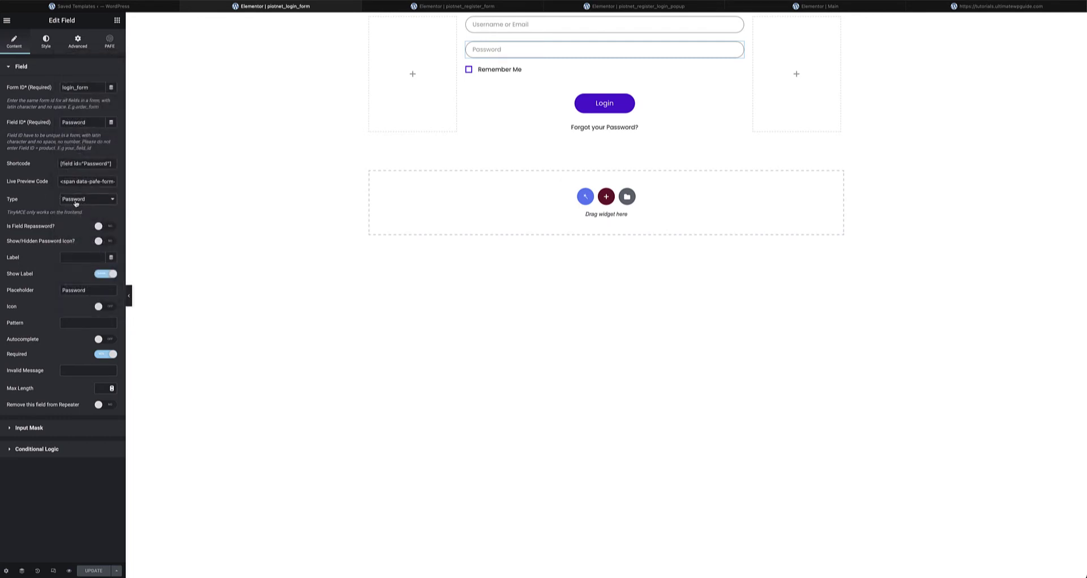
- Inspect the Remember Me field: Acceptance type kept, acceptance text 'Remember Me'
{"action": "left_click", "coordinate": [531, 72]}
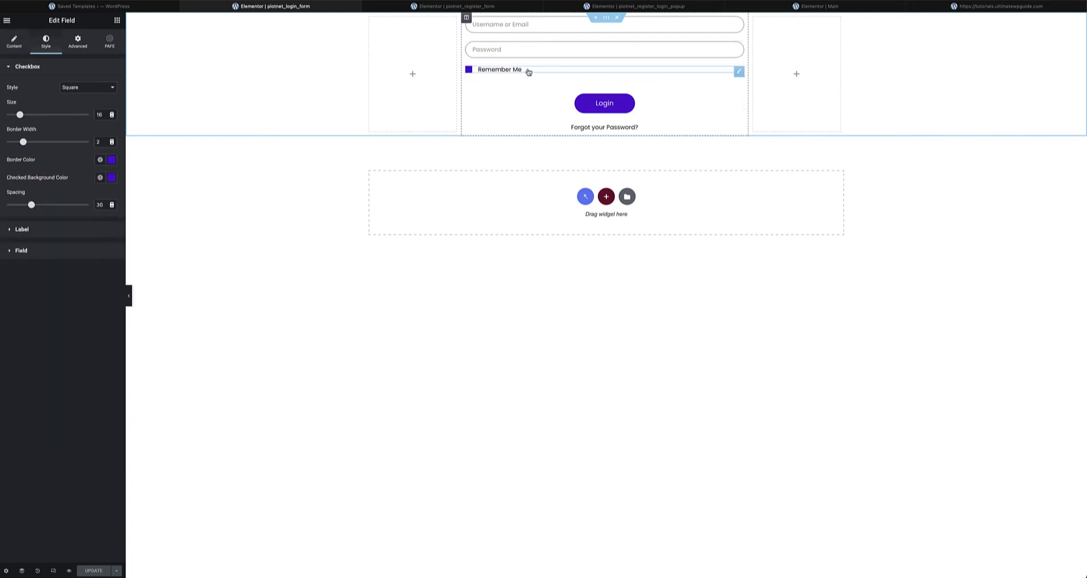
{"action": "left_click", "coordinate": [16, 38]}
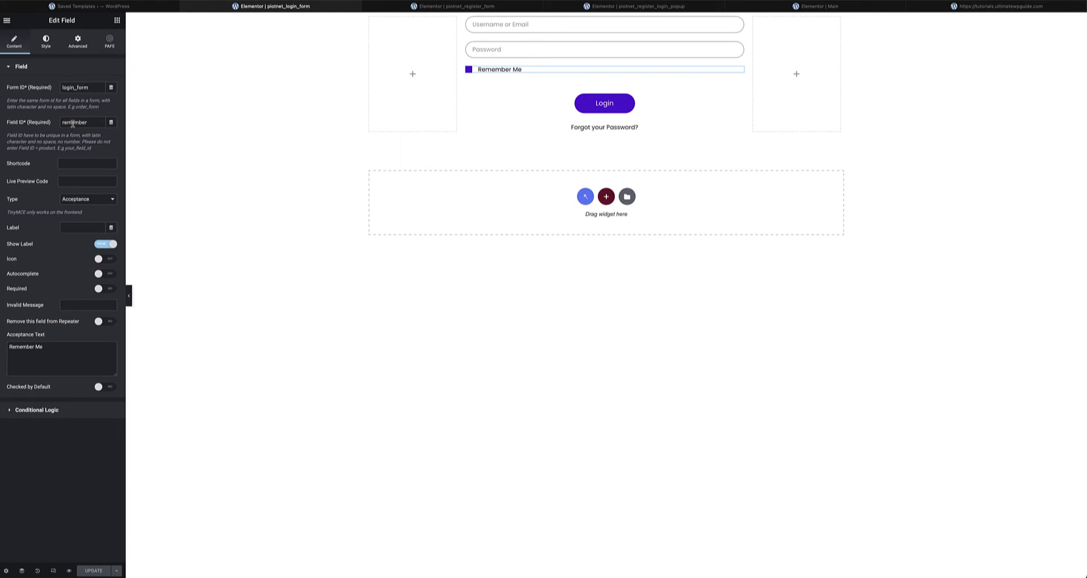
{"action": "left_click", "coordinate": [86, 202]}
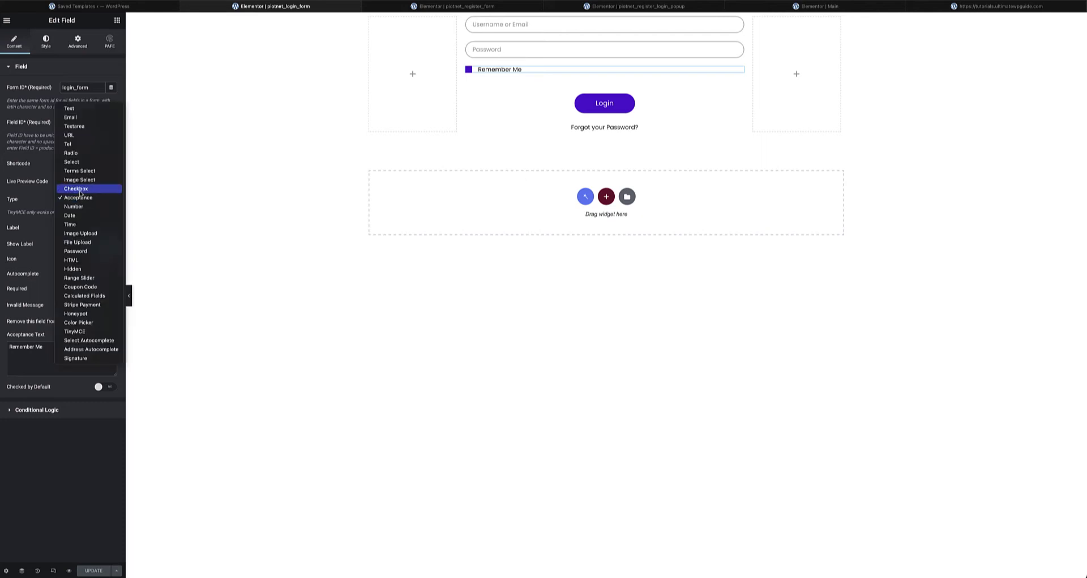
{"action": "left_click", "coordinate": [41, 197]}
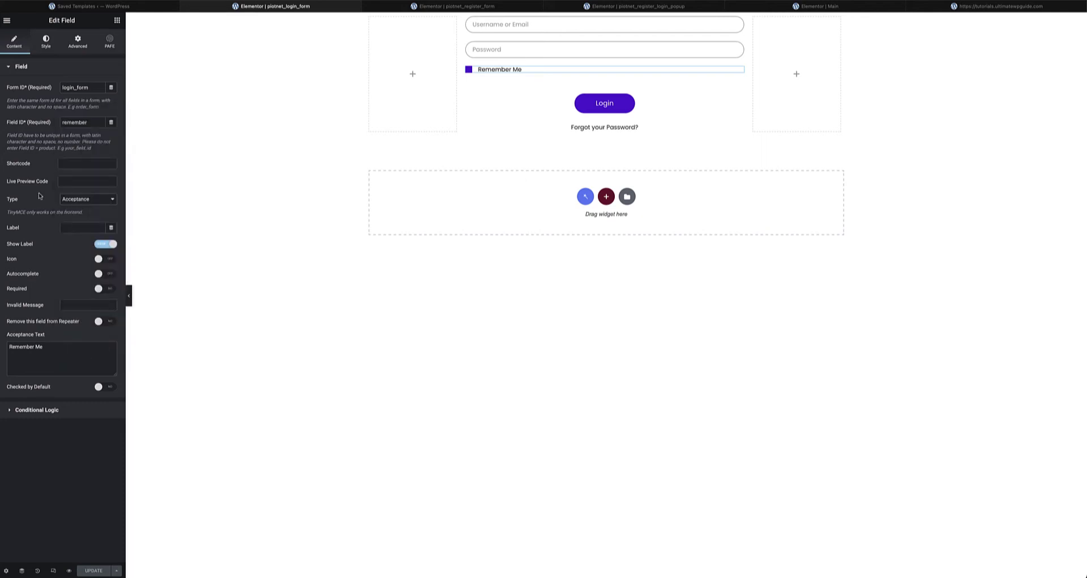
{"action": "triple_click", "coordinate": [15, 346]}
{"action": "left_click", "coordinate": [598, 105]}
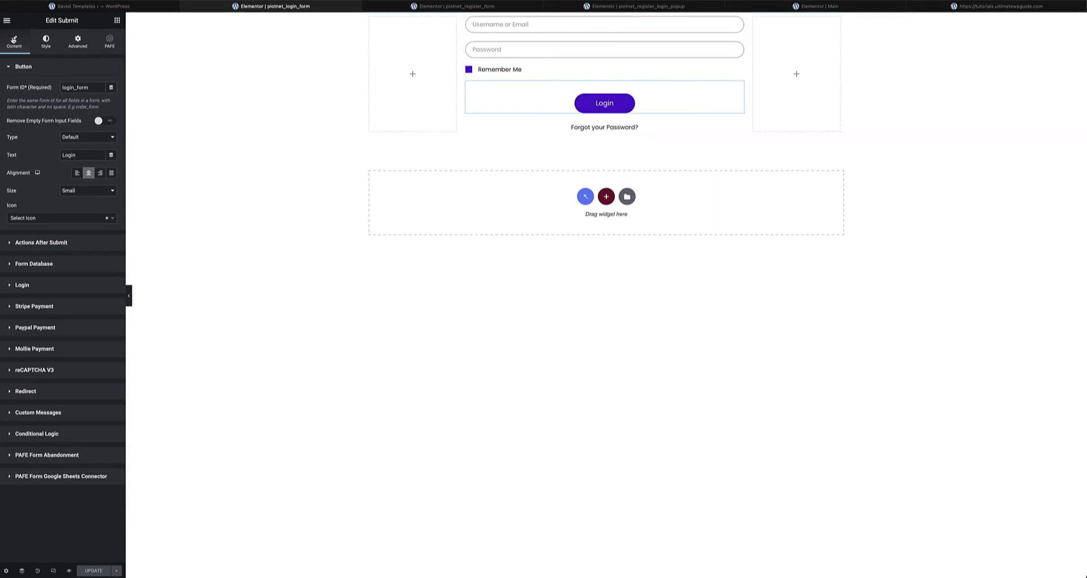
{"action": "left_click_drag", "start_coordinate": [94, 89], "coordinate": [59, 88]}
{"action": "left_click", "coordinate": [61, 241]}
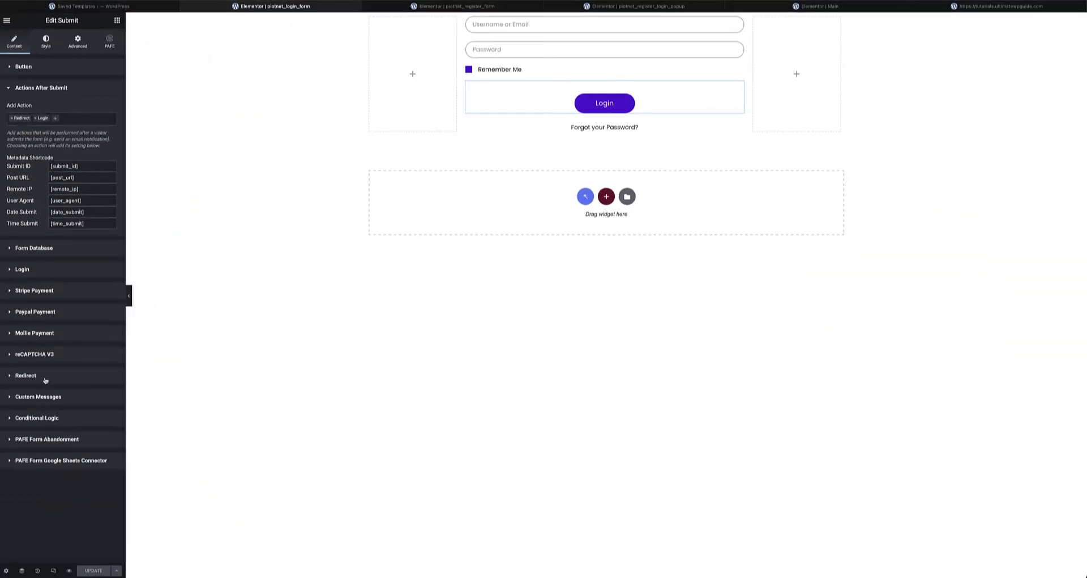
{"action": "left_click", "coordinate": [42, 270]}
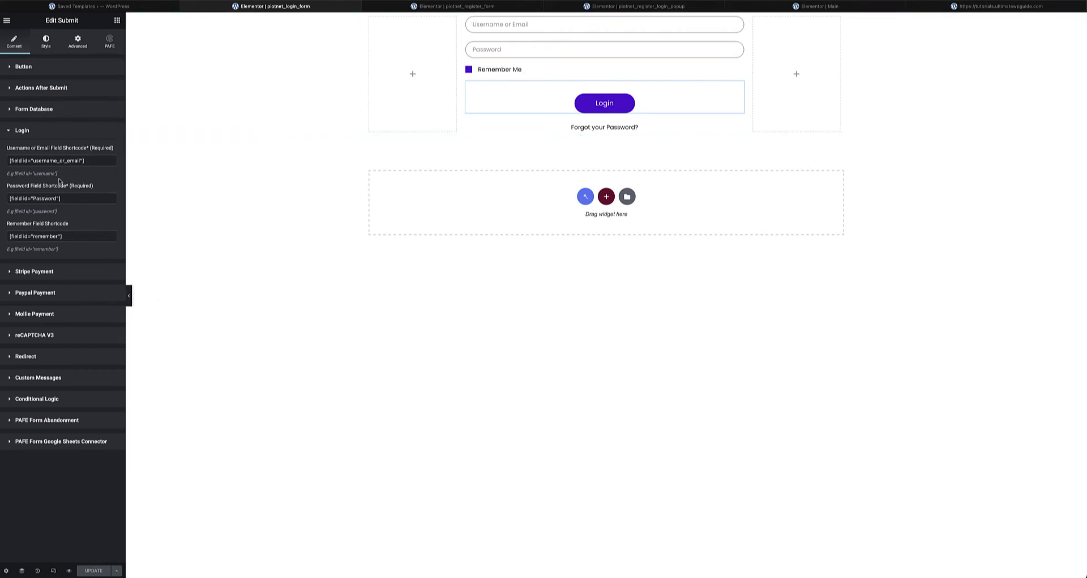
{"action": "triple_click", "coordinate": [24, 160]}
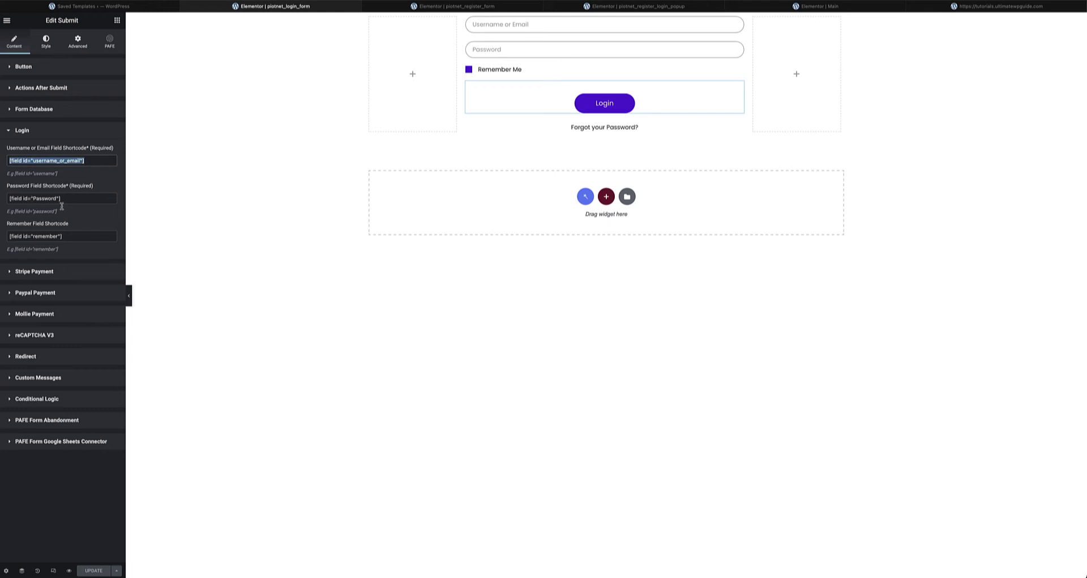
{"action": "left_click_drag", "start_coordinate": [62, 199], "coordinate": [3, 201]}
{"action": "left_click_drag", "start_coordinate": [68, 238], "coordinate": [7, 236]}
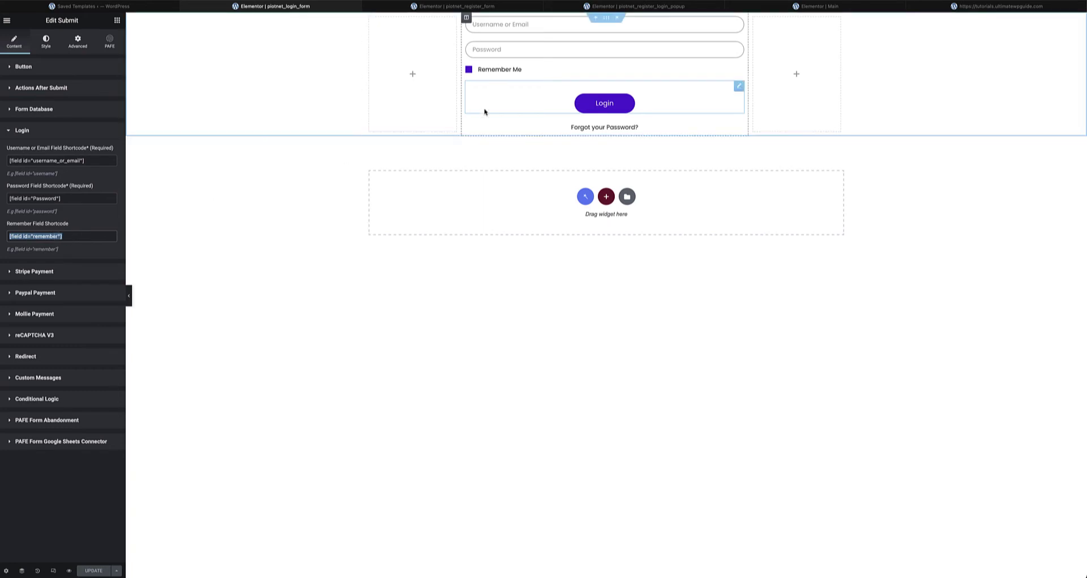
{"action": "left_click", "coordinate": [739, 23]}
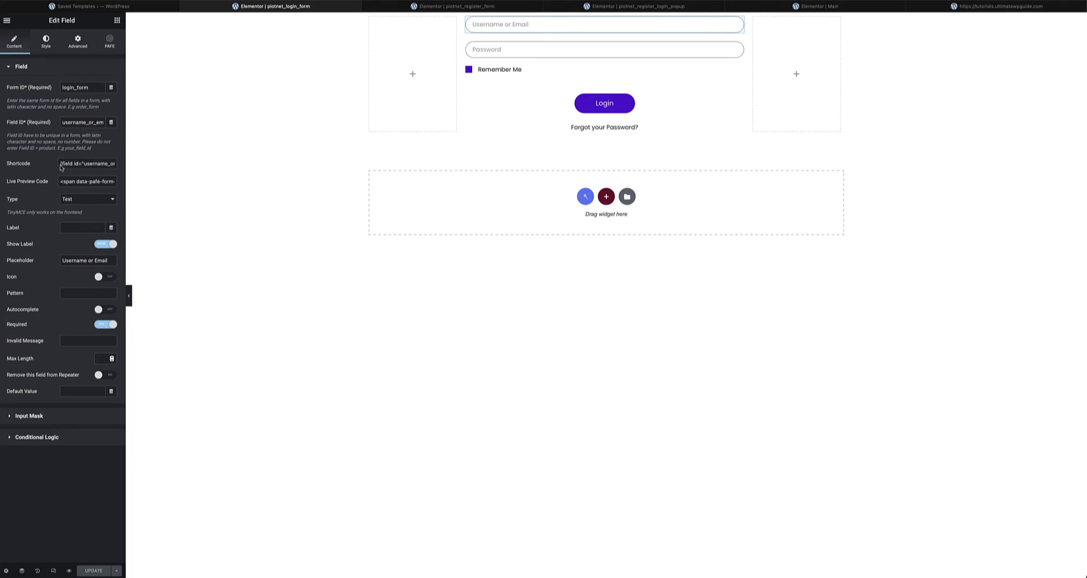
{"action": "left_click_drag", "start_coordinate": [61, 166], "coordinate": [111, 165]}
{"action": "left_click", "coordinate": [738, 86]}
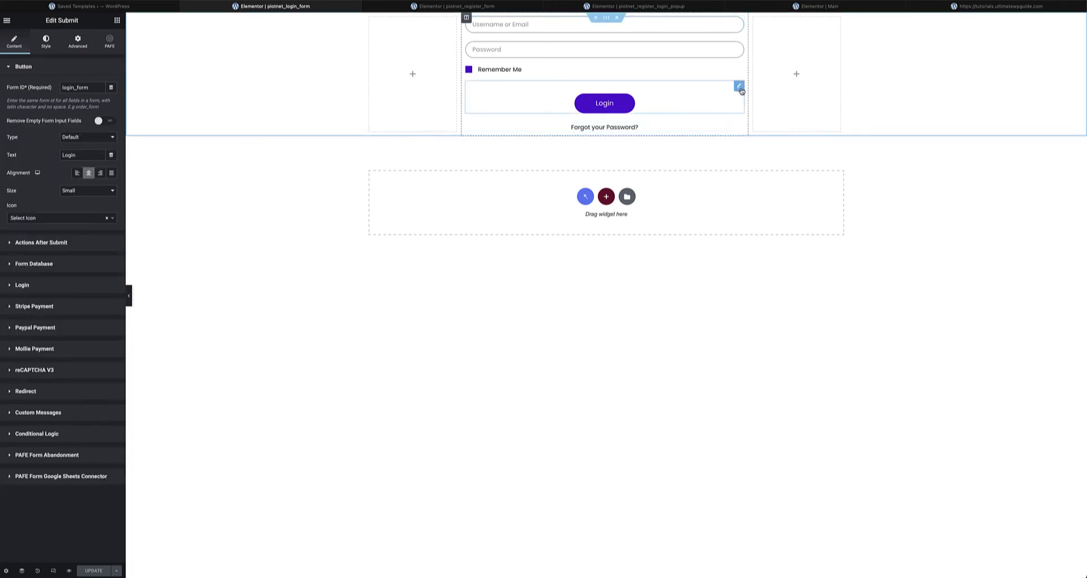
{"action": "left_click", "coordinate": [35, 287]}
{"action": "triple_click", "coordinate": [89, 161]}
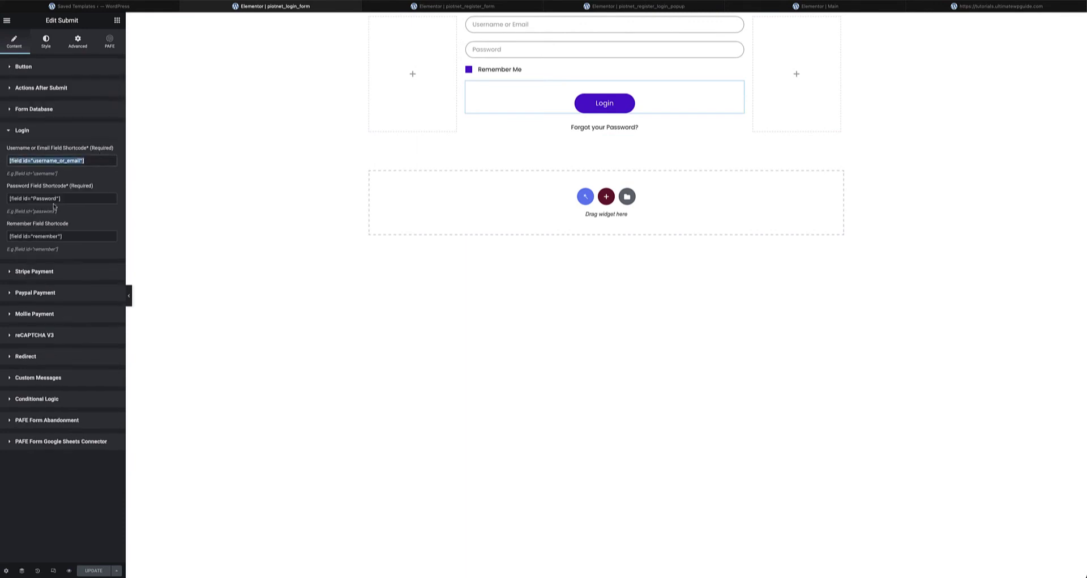
{"action": "triple_click", "coordinate": [74, 199]}
{"action": "left_click_drag", "start_coordinate": [66, 236], "coordinate": [2, 235]}
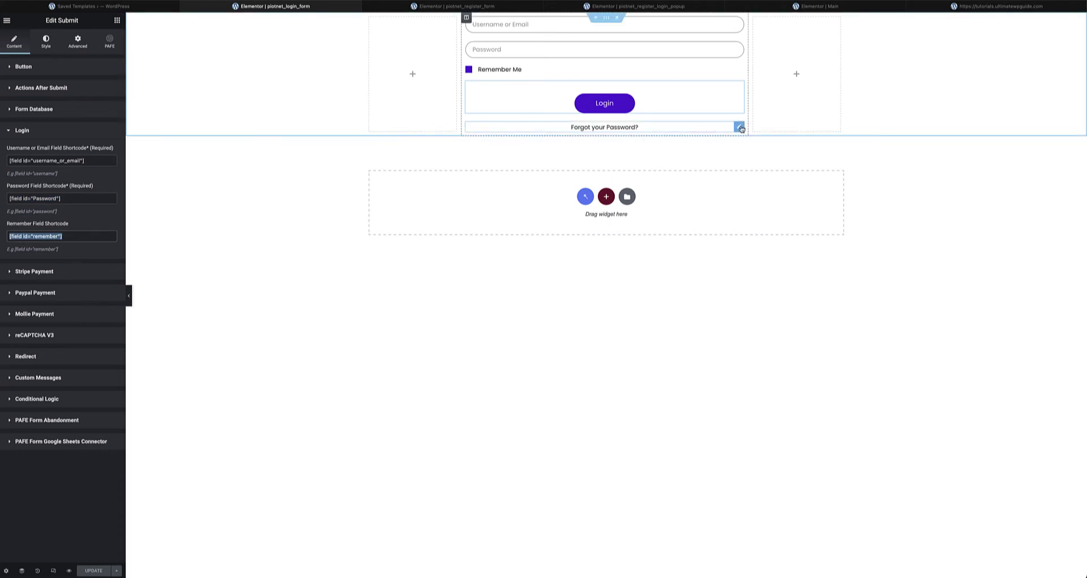
{"action": "left_click", "coordinate": [616, 130]}
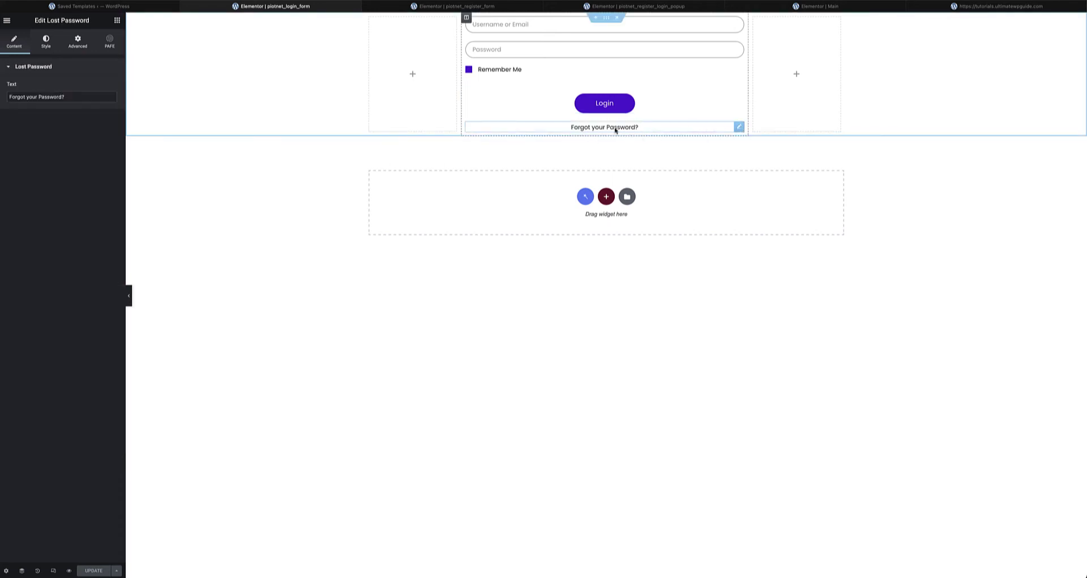
{"action": "left_click", "coordinate": [117, 21]}
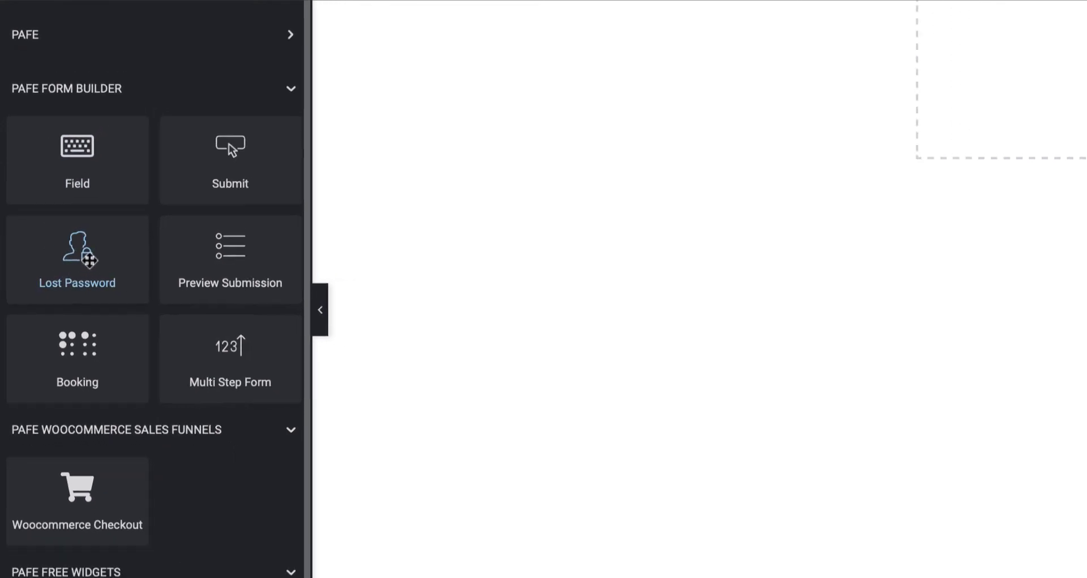
{"action": "left_click_drag", "start_coordinate": [89, 261], "coordinate": [614, 129]}
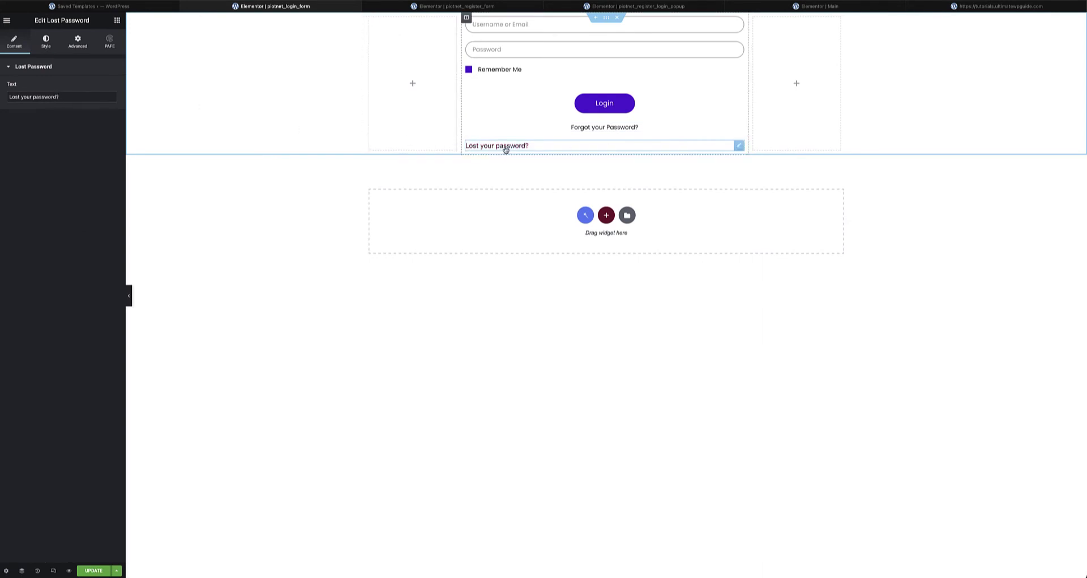
{"action": "mouse_move", "coordinate": [531, 144]}
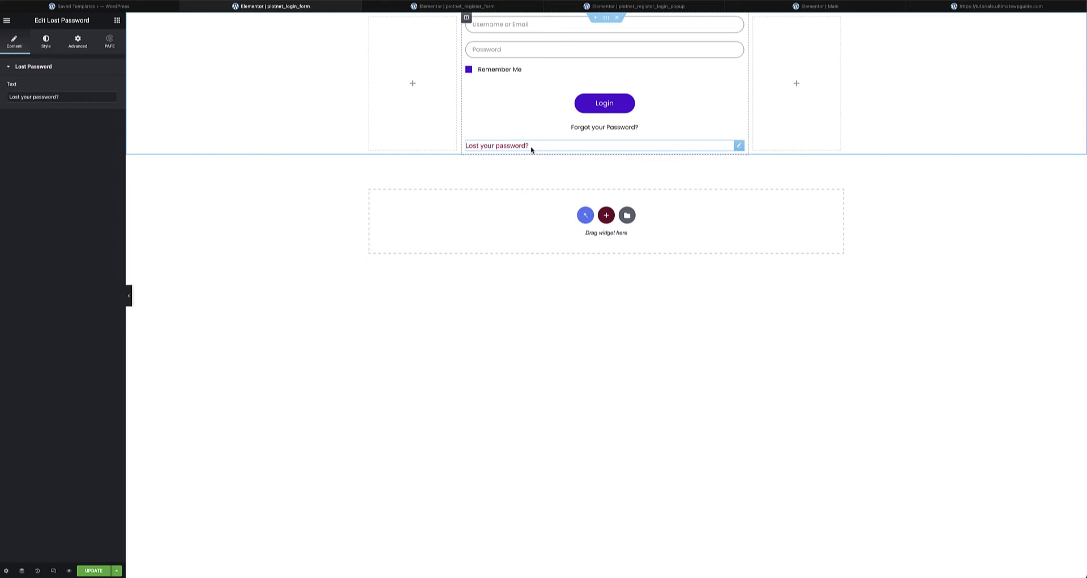
{"action": "right_click", "coordinate": [739, 147]}
{"action": "left_click", "coordinate": [756, 271]}
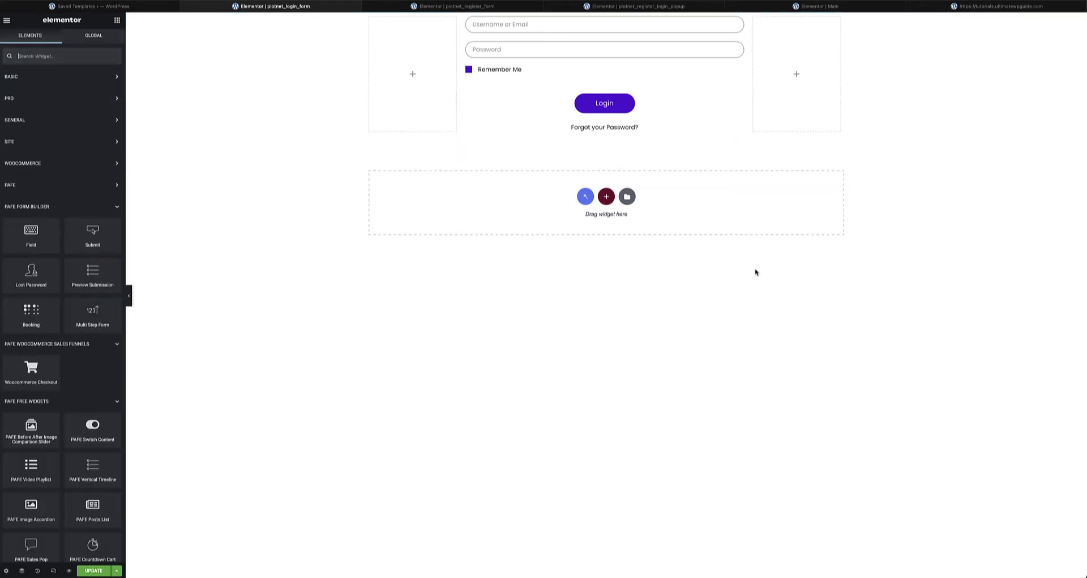
{"action": "left_click", "coordinate": [602, 78]}
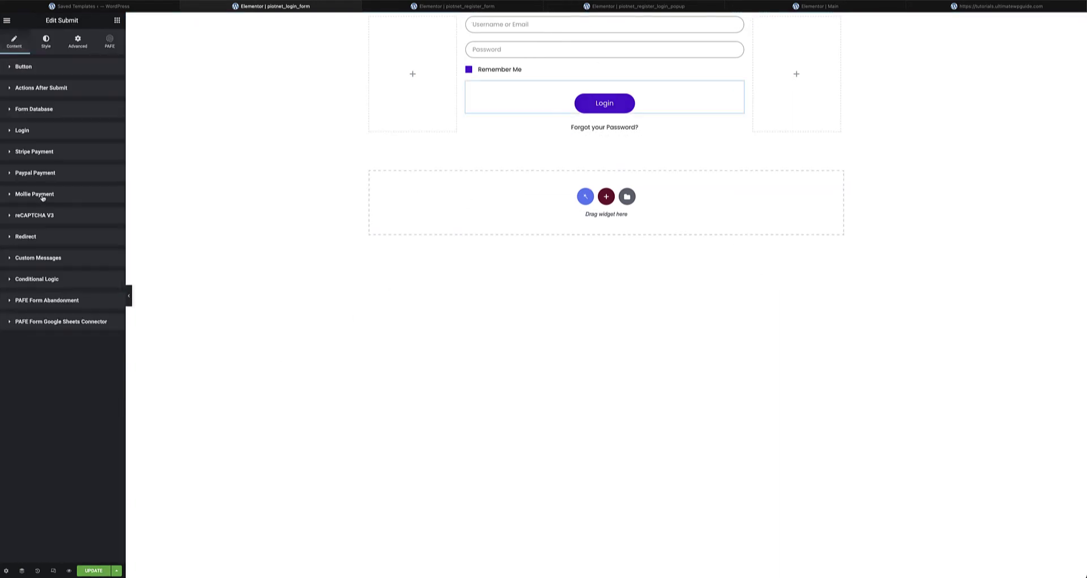
- Review the Login button's Redirect To URL, then switch to the piotnet_register_form template
{"action": "left_click", "coordinate": [35, 239]}
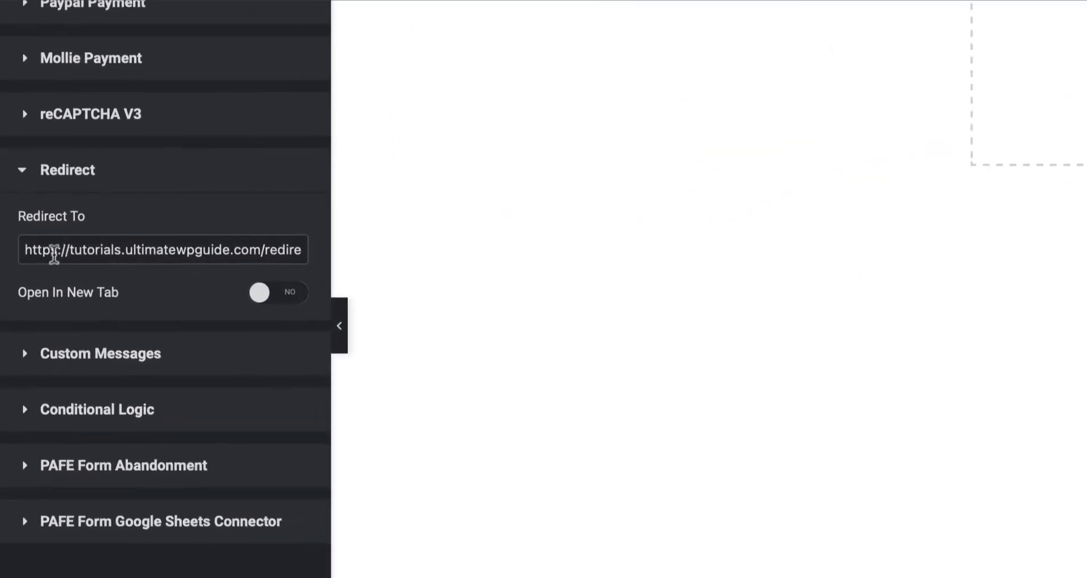
{"action": "left_click_drag", "start_coordinate": [9, 266], "coordinate": [73, 267]}
{"action": "left_click_drag", "start_coordinate": [195, 253], "coordinate": [312, 252]}
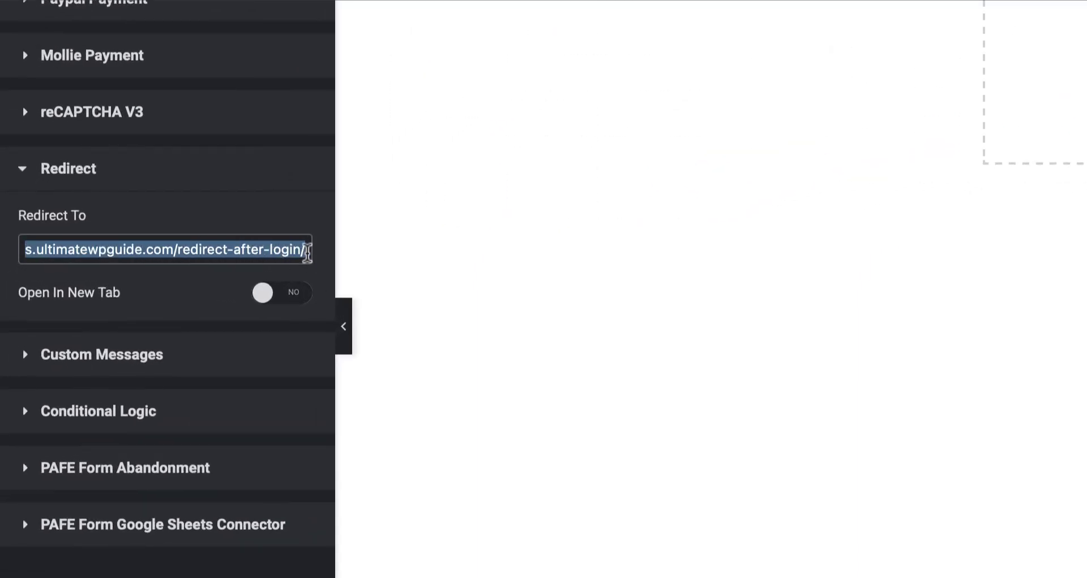
{"action": "left_click", "coordinate": [306, 253]}
{"action": "left_click_drag", "start_coordinate": [306, 253], "coordinate": [3, 256]}
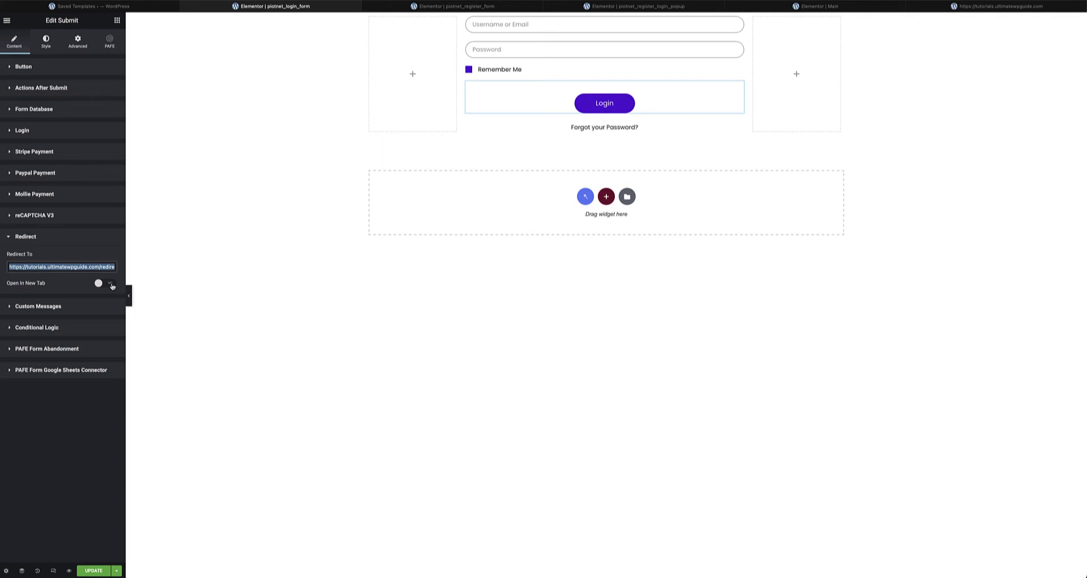
{"action": "left_click", "coordinate": [361, 136]}
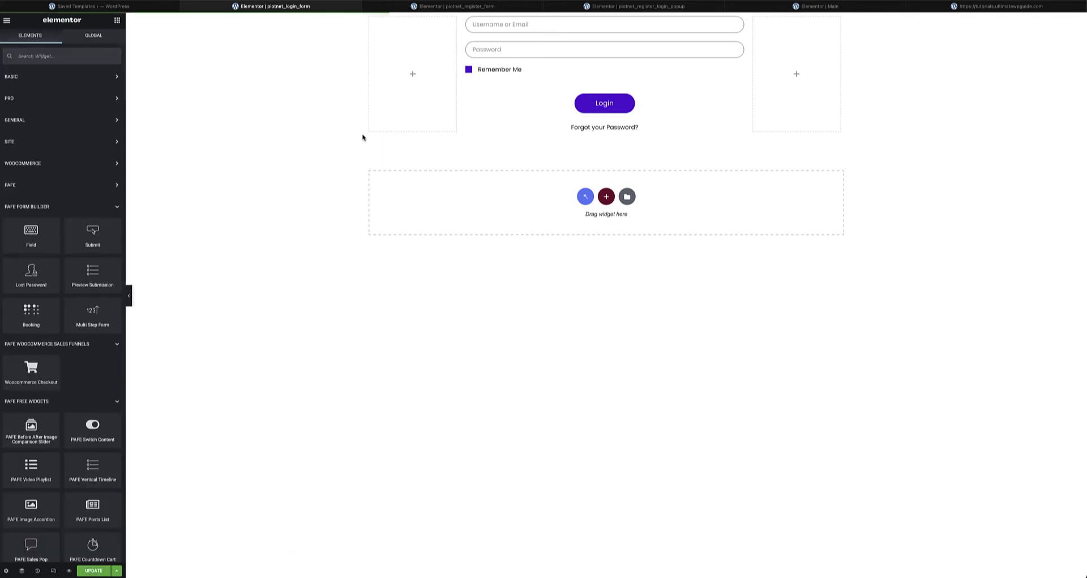
{"action": "left_click", "coordinate": [439, 9]}
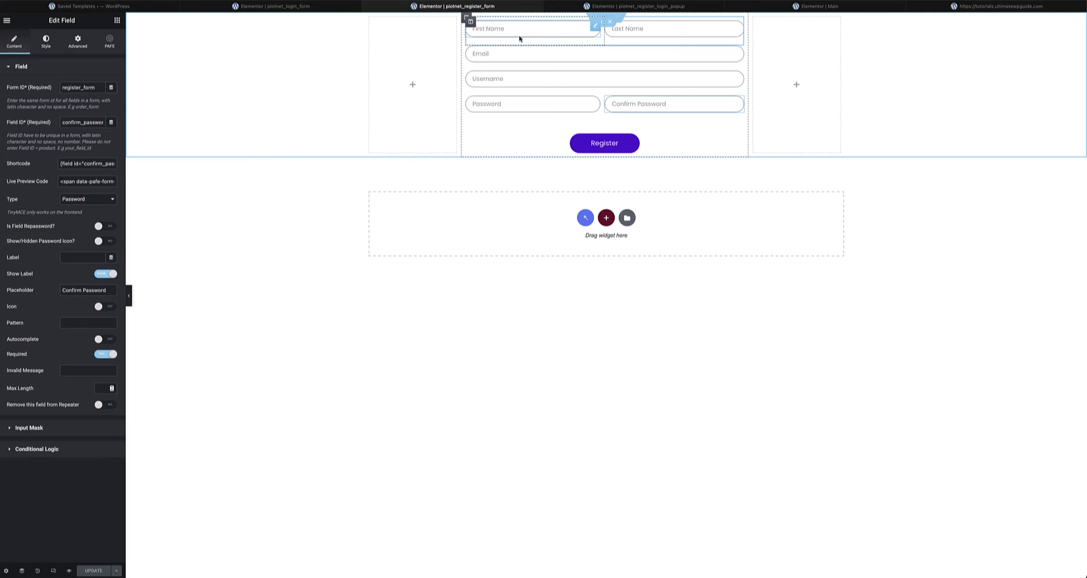
- Confirm First Name, Last Name, Email, Username, Password and Confirm Password all use Form ID register_form, then open Register
{"action": "left_click", "coordinate": [466, 29]}
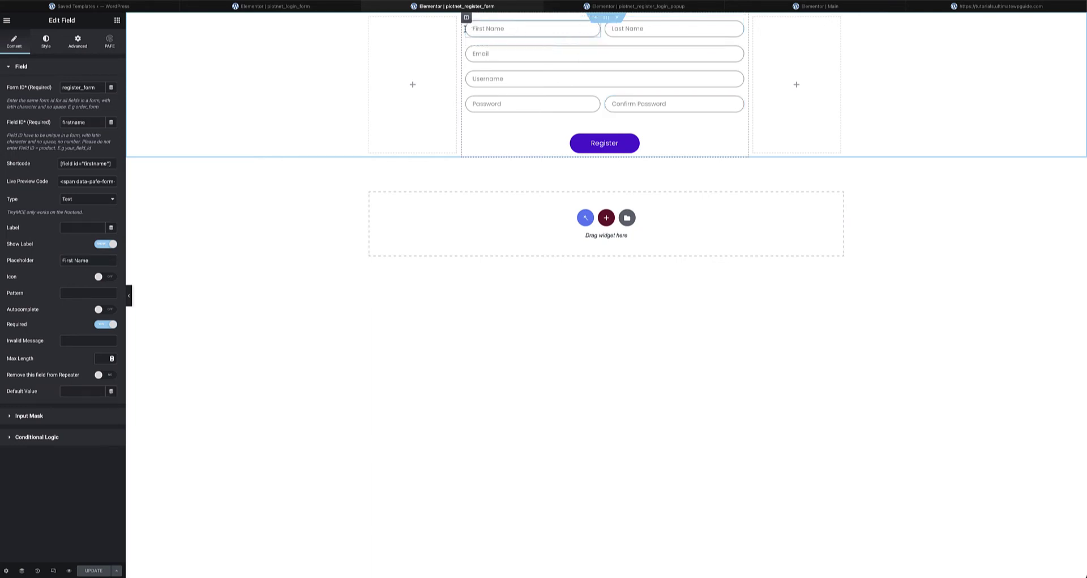
{"action": "left_click_drag", "start_coordinate": [95, 90], "coordinate": [64, 102]}
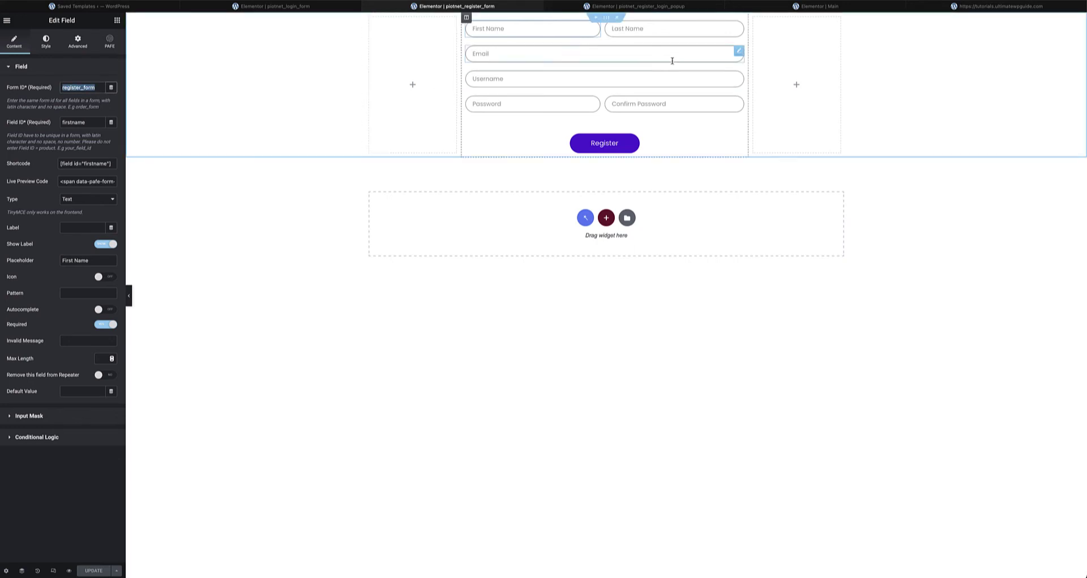
{"action": "left_click", "coordinate": [738, 28]}
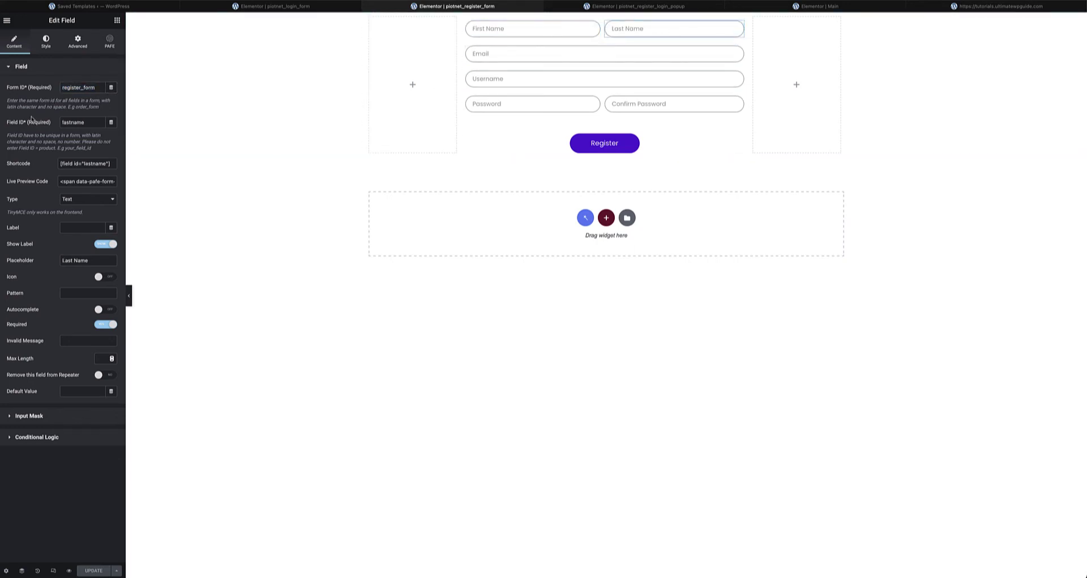
{"action": "left_click", "coordinate": [739, 52]}
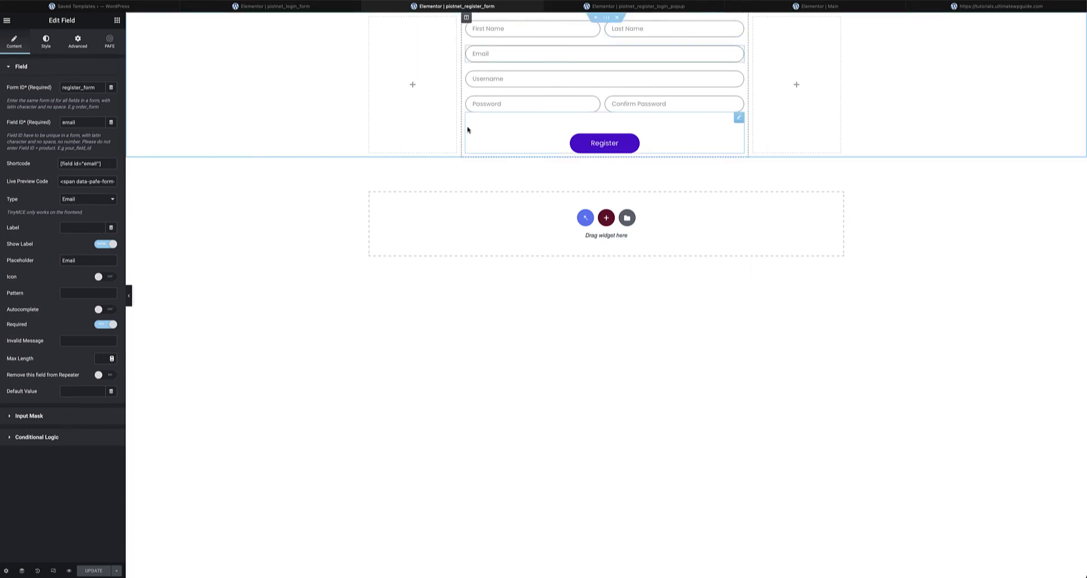
{"action": "left_click", "coordinate": [739, 77]}
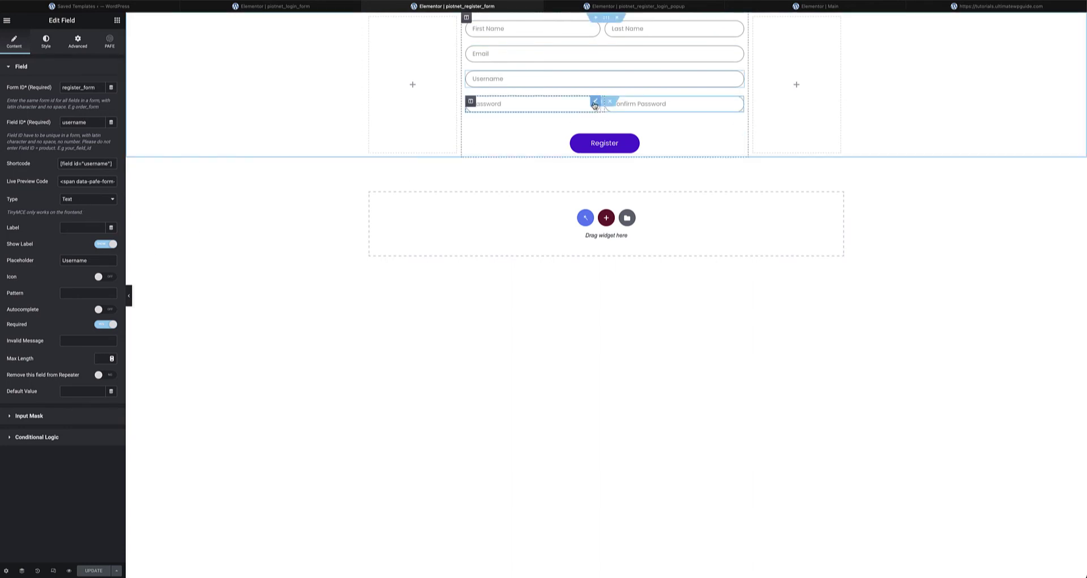
{"action": "left_click", "coordinate": [594, 103]}
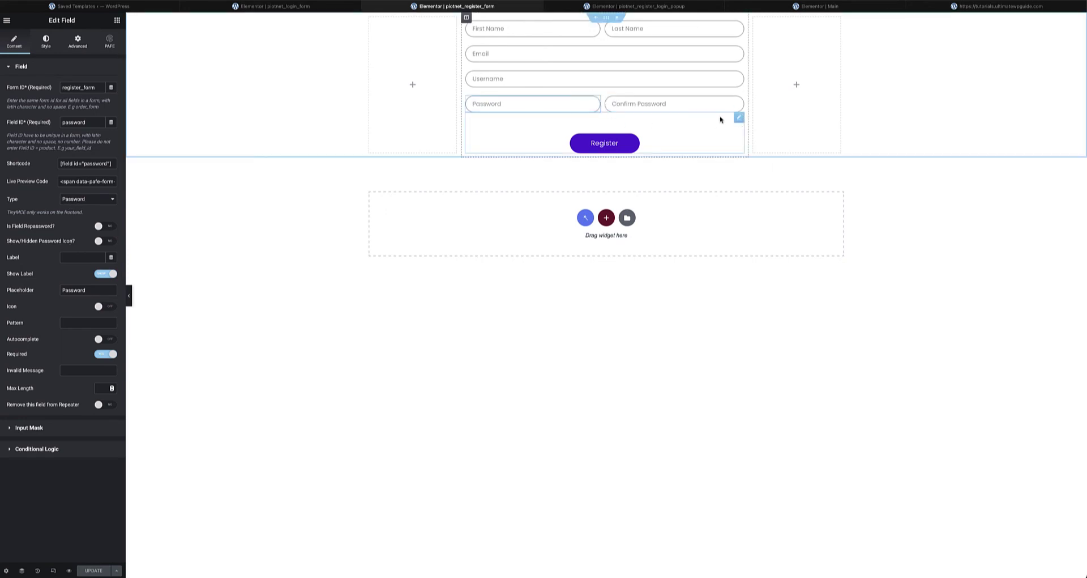
{"action": "left_click", "coordinate": [738, 103]}
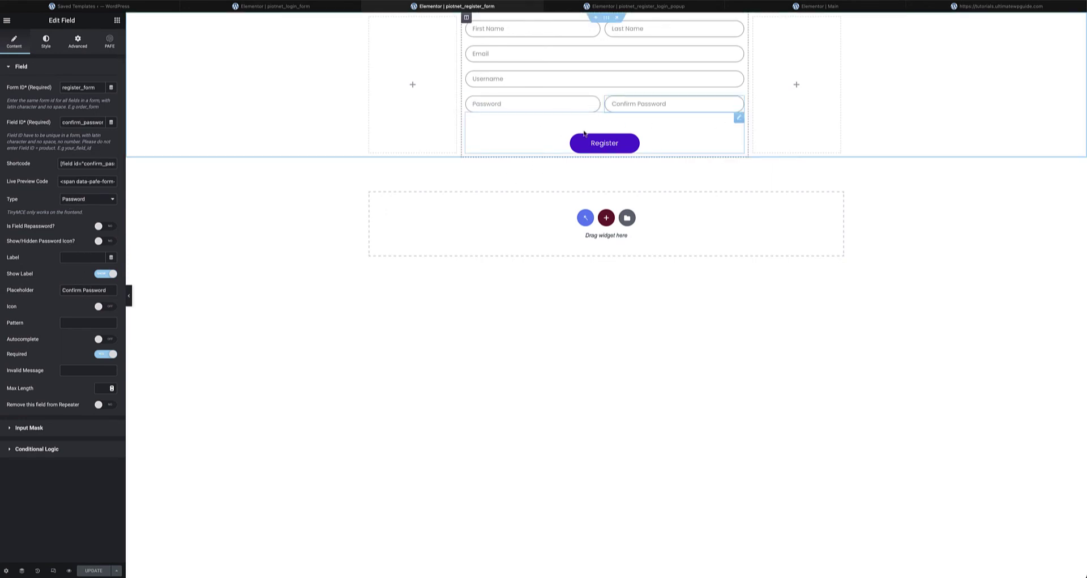
{"action": "left_click", "coordinate": [739, 117]}
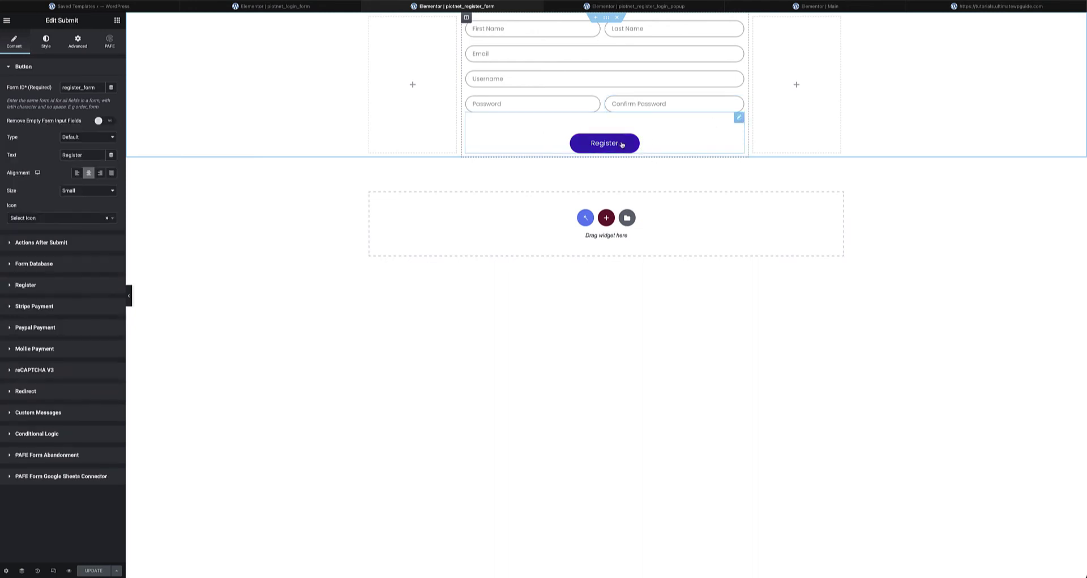
{"action": "left_click", "coordinate": [117, 20]}
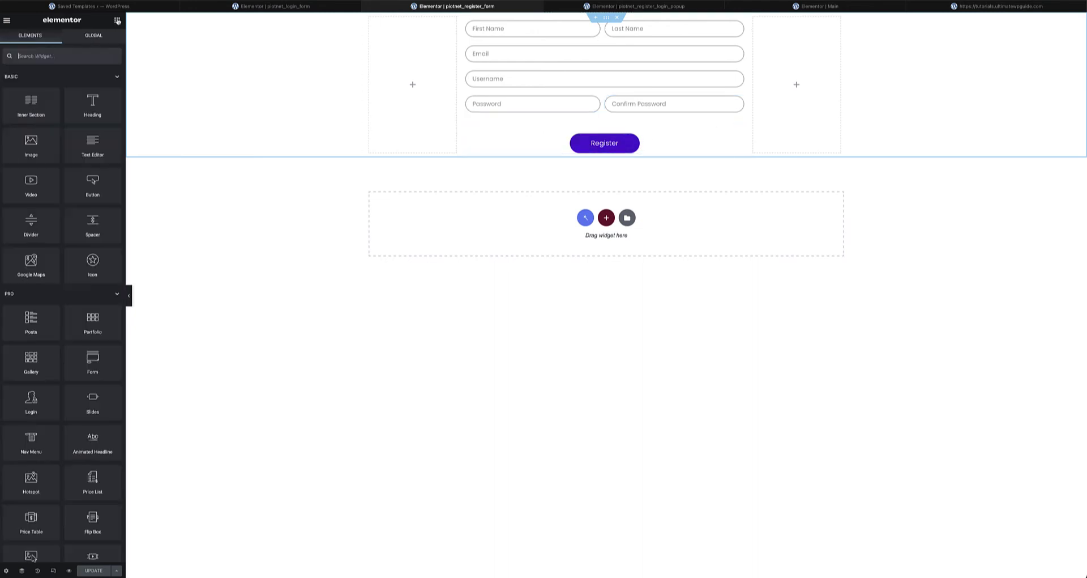
{"action": "left_click", "coordinate": [115, 77]}
{"action": "left_click", "coordinate": [115, 99]}
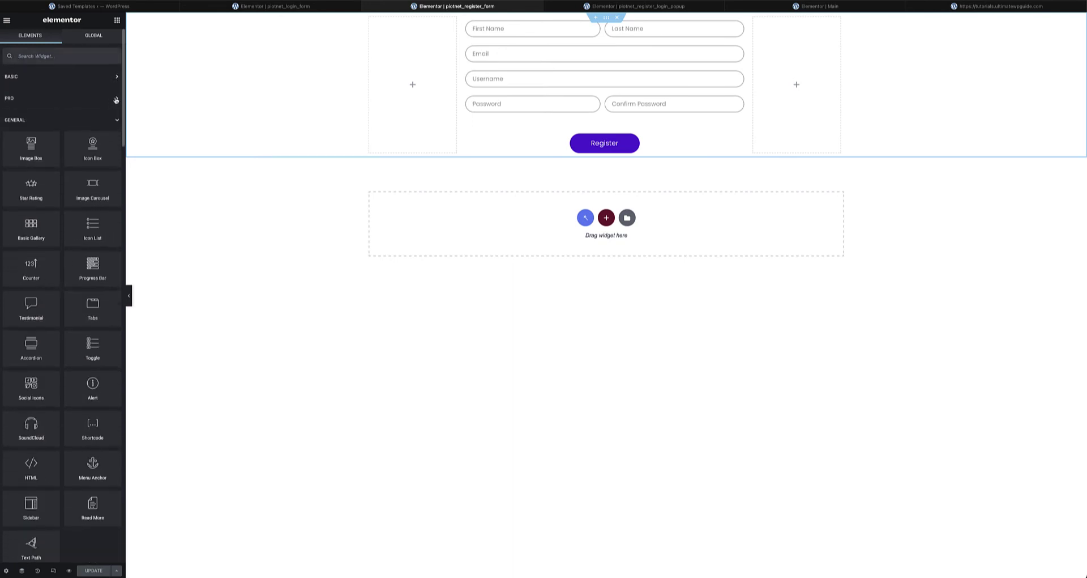
{"action": "left_click", "coordinate": [117, 122]}
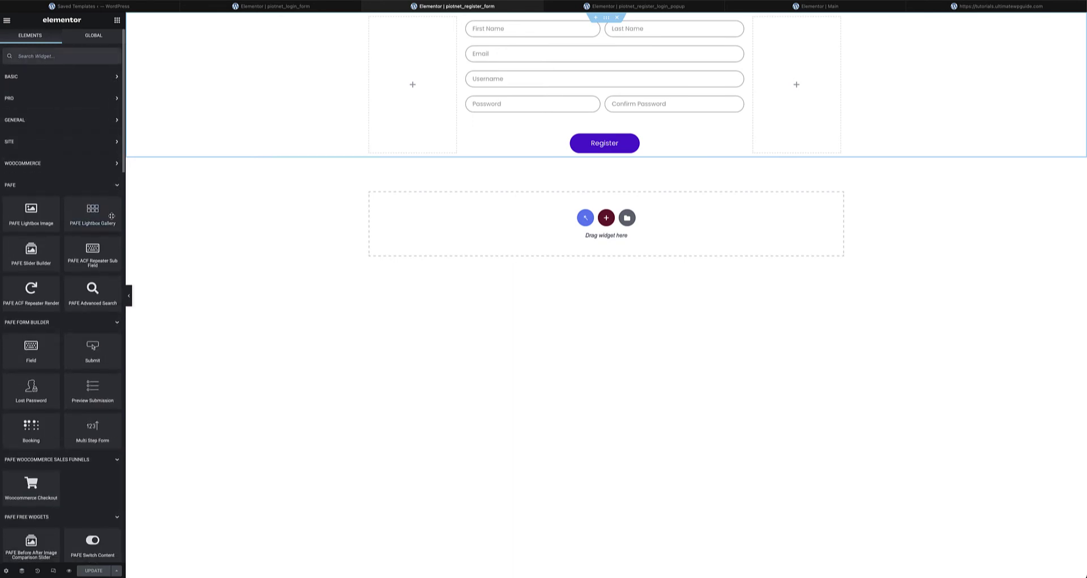
{"action": "left_click", "coordinate": [117, 185]}
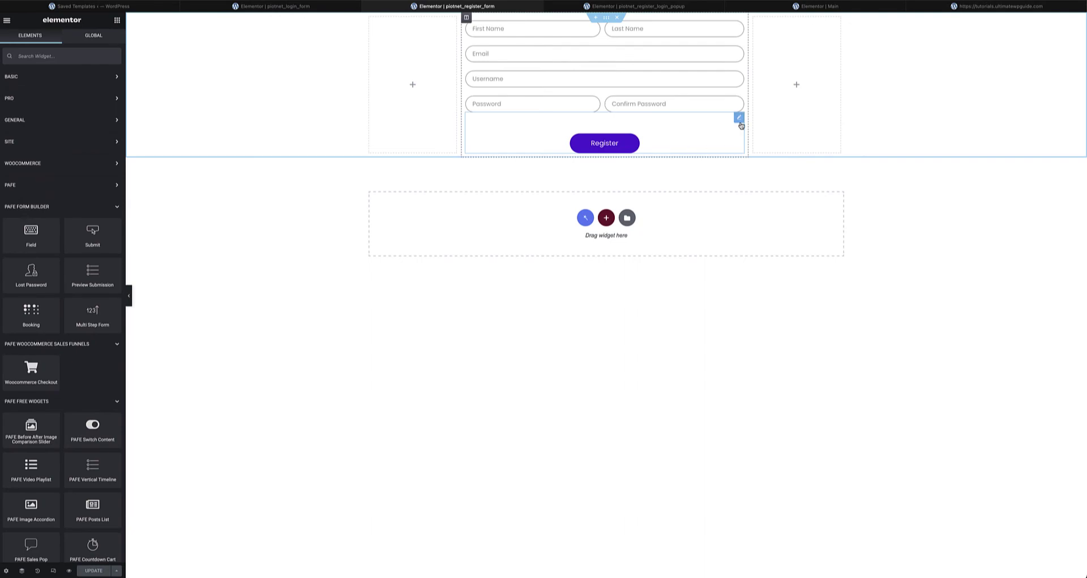
{"action": "left_click", "coordinate": [740, 119]}
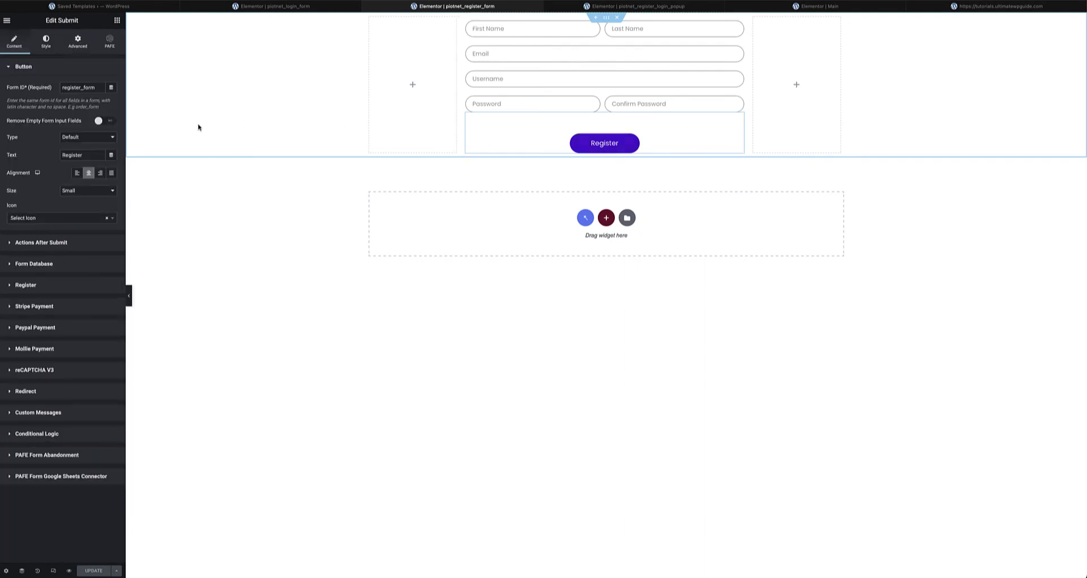
- Open the submit's Register action settings, keeping Administrator as the new-user role
{"action": "left_click", "coordinate": [50, 243]}
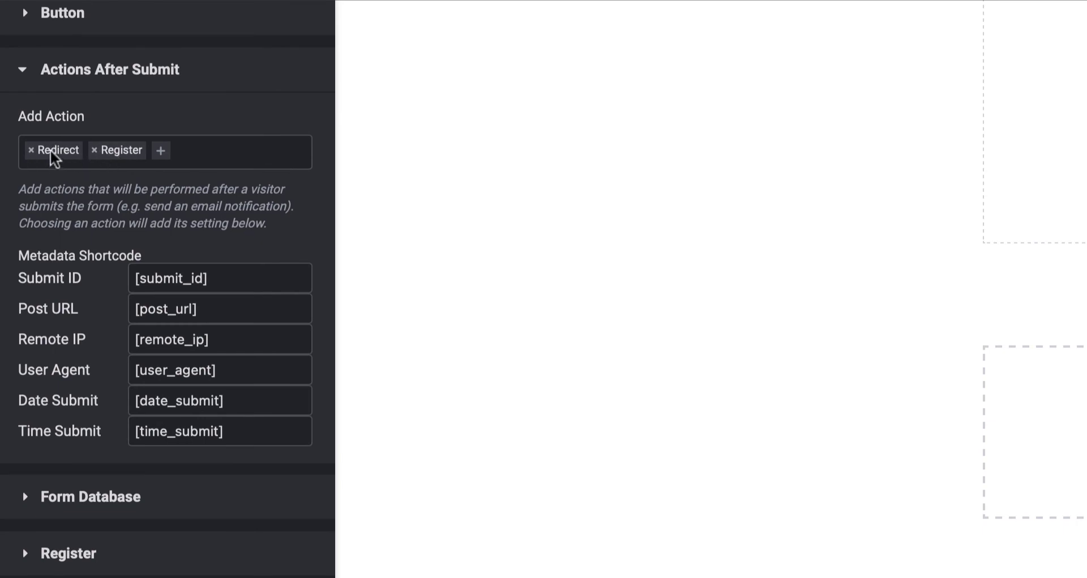
{"action": "left_click", "coordinate": [162, 151]}
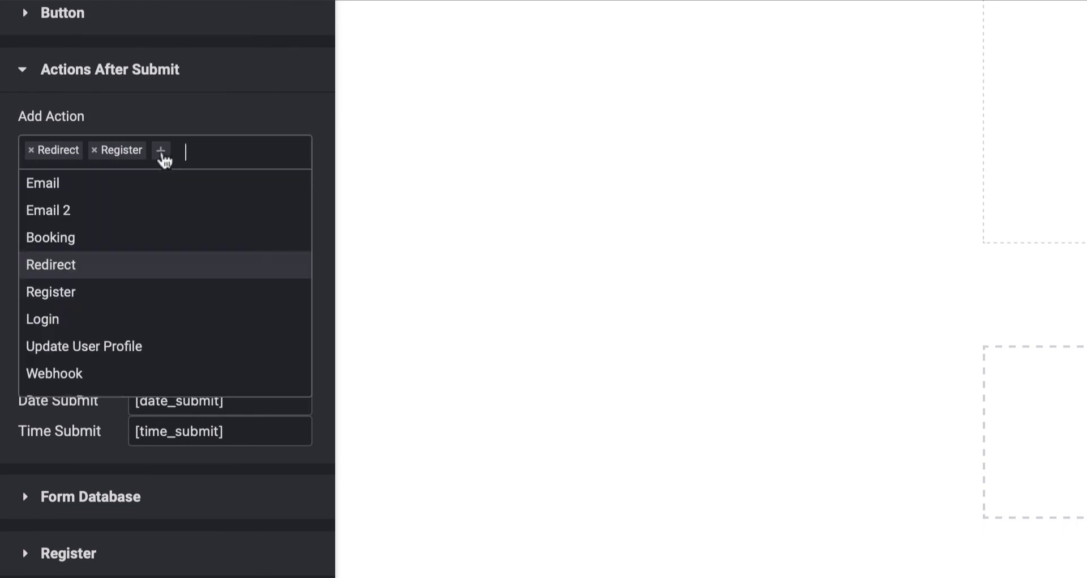
{"action": "left_click", "coordinate": [226, 104]}
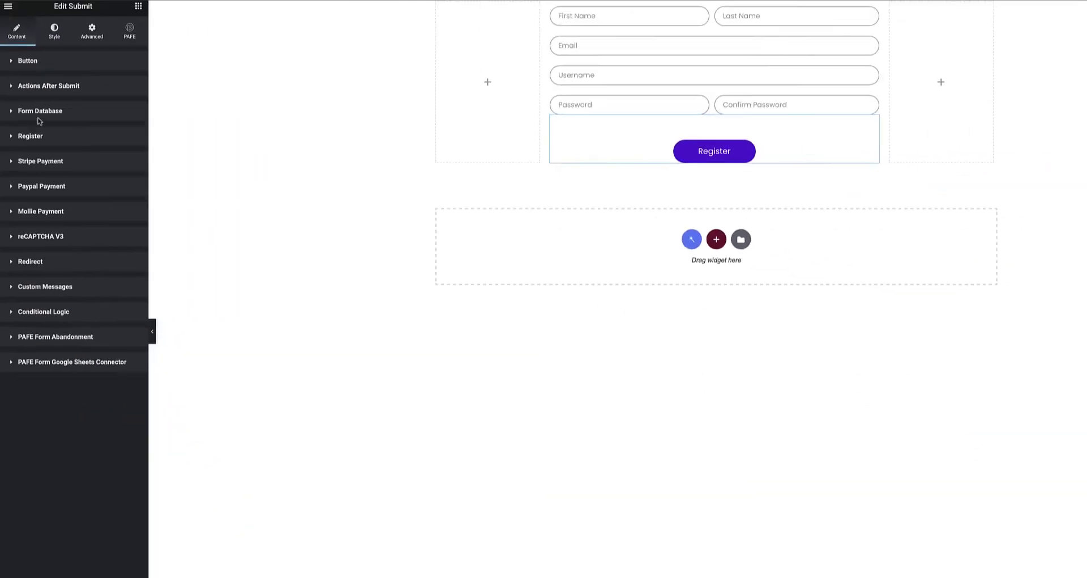
{"action": "left_click", "coordinate": [82, 191]}
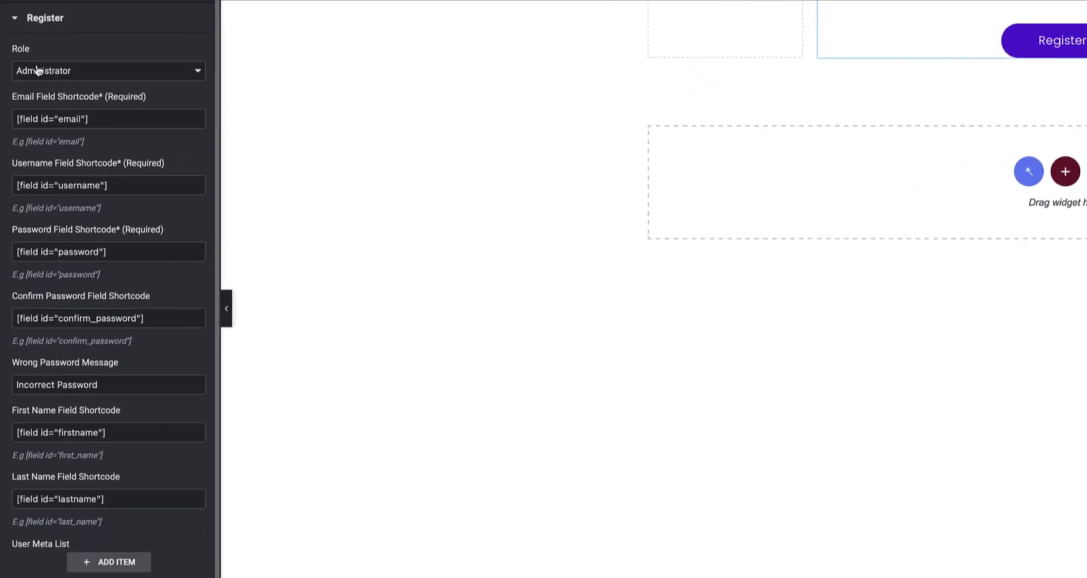
{"action": "left_click", "coordinate": [84, 73]}
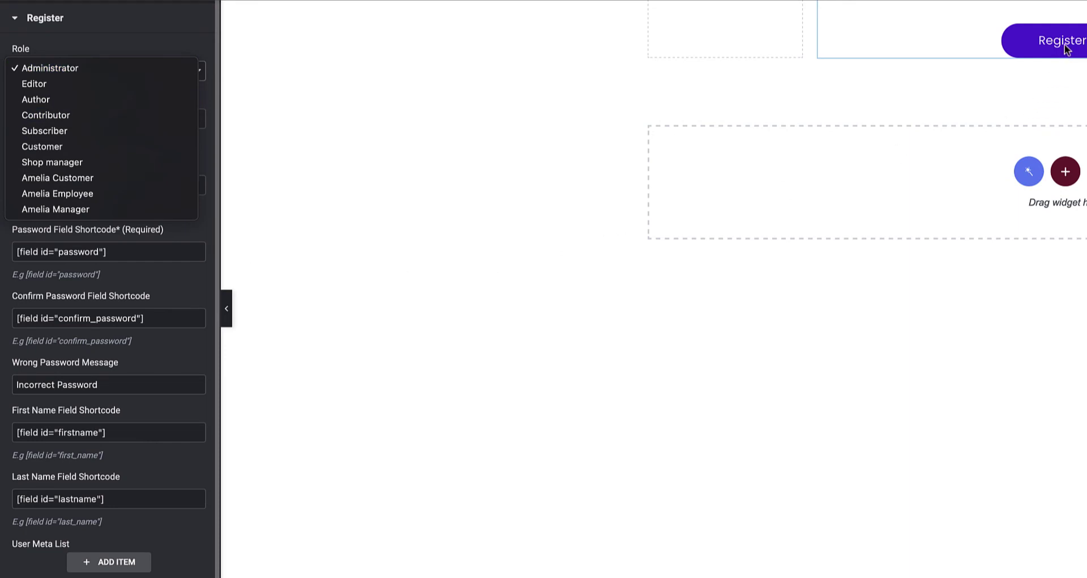
{"action": "left_click", "coordinate": [63, 45]}
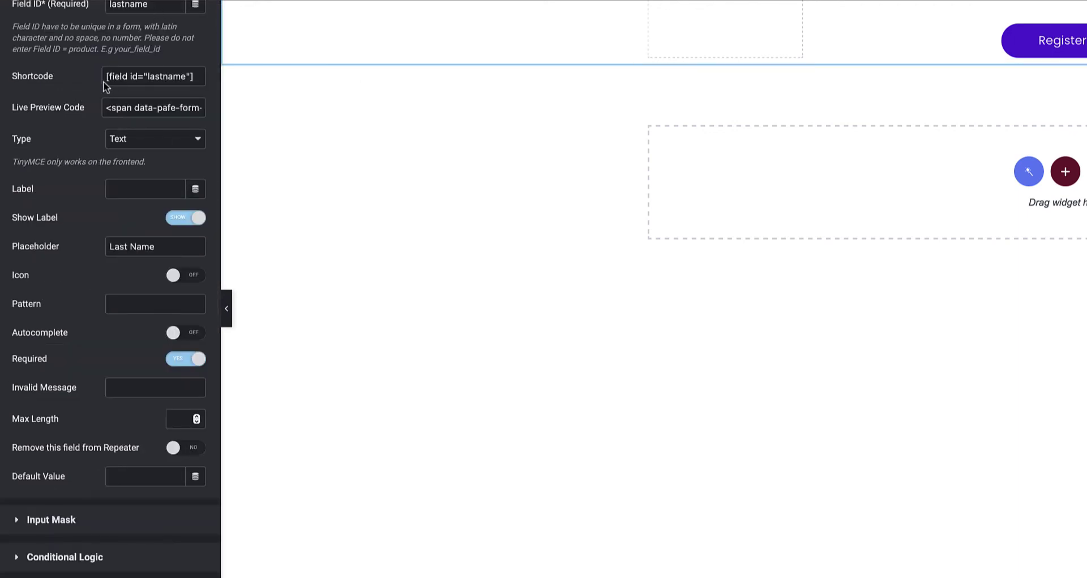
- Review the lastname, email, username, password and confirm_password shortcodes and the 'Incorrect Password' message
{"action": "left_click_drag", "start_coordinate": [105, 78], "coordinate": [214, 84]}
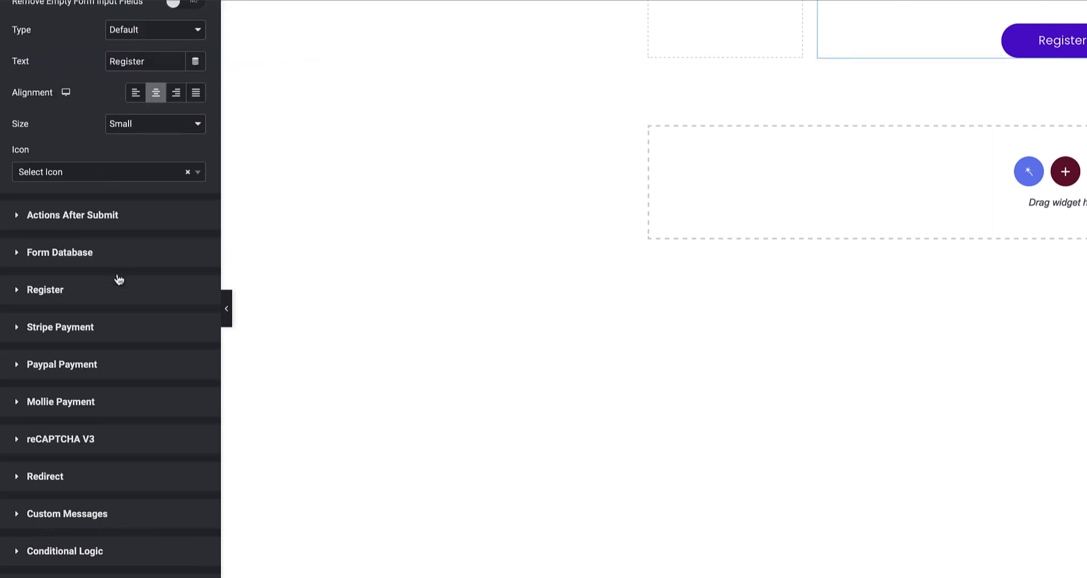
{"action": "left_click", "coordinate": [107, 290]}
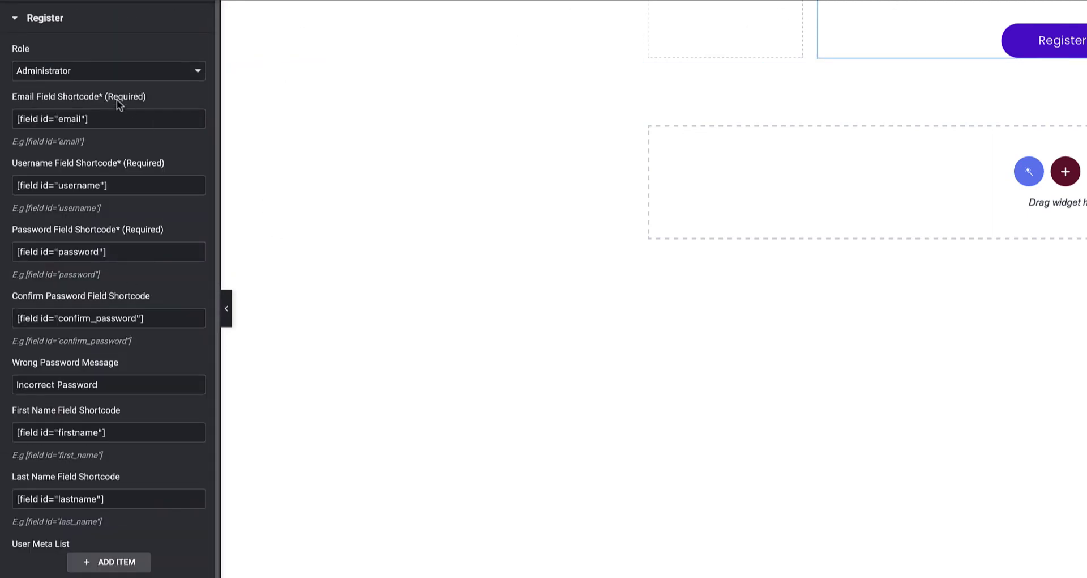
{"action": "left_click_drag", "start_coordinate": [95, 119], "coordinate": [18, 119]}
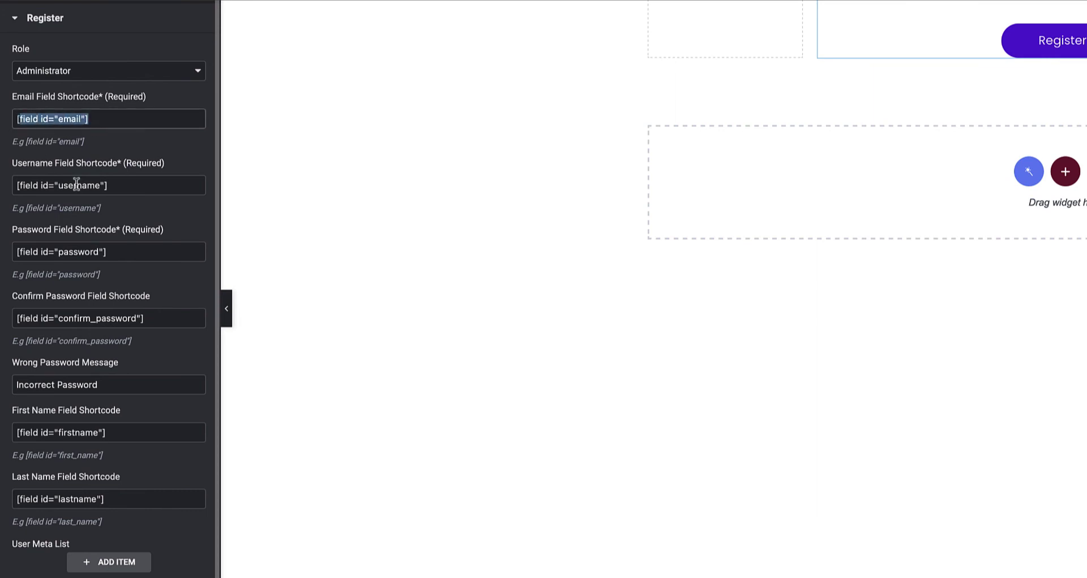
{"action": "left_click_drag", "start_coordinate": [110, 185], "coordinate": [77, 185]}
{"action": "left_click_drag", "start_coordinate": [114, 251], "coordinate": [33, 251]}
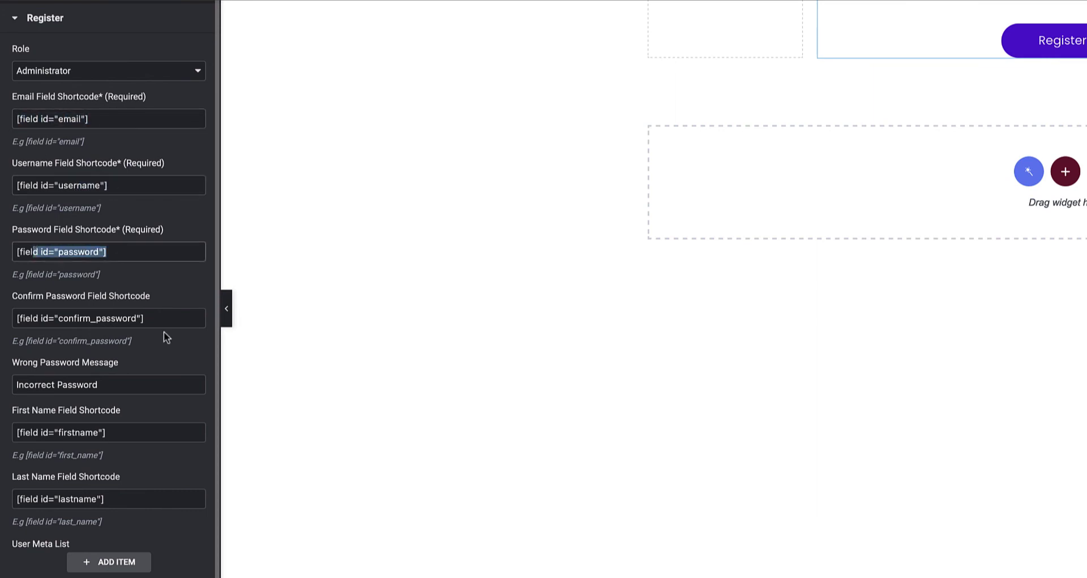
{"action": "left_click_drag", "start_coordinate": [146, 318], "coordinate": [32, 318]}
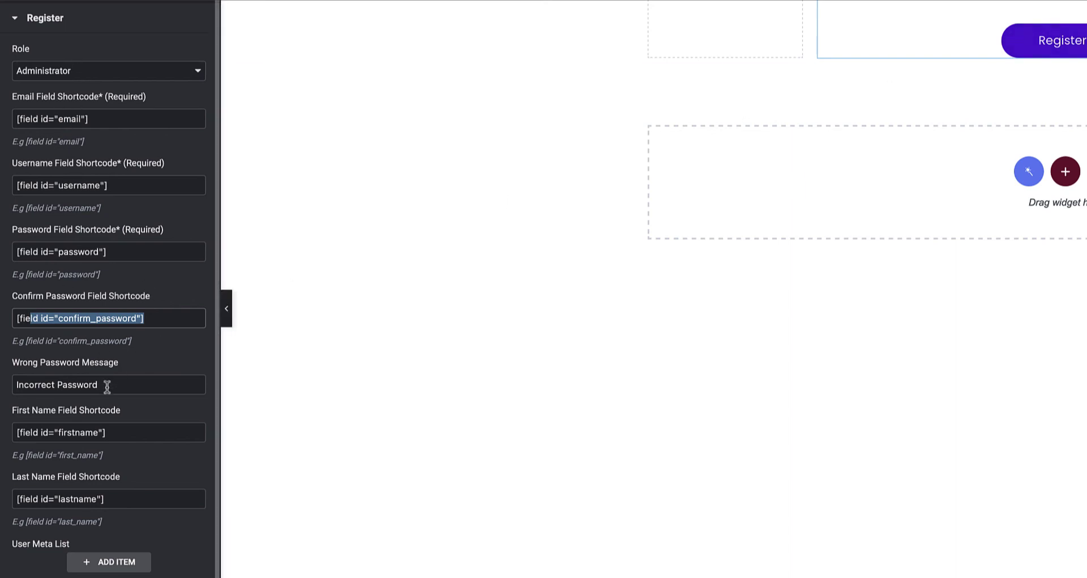
{"action": "left_click_drag", "start_coordinate": [108, 385], "coordinate": [3, 386]}
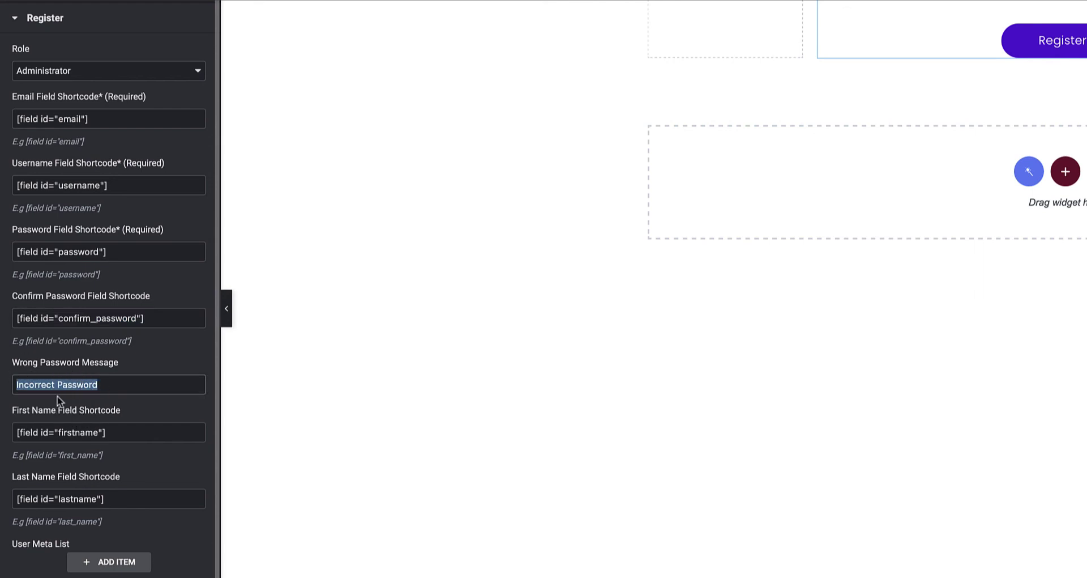
{"action": "left_click", "coordinate": [74, 385]}
{"action": "left_click_drag", "start_coordinate": [97, 385], "coordinate": [2, 384]}
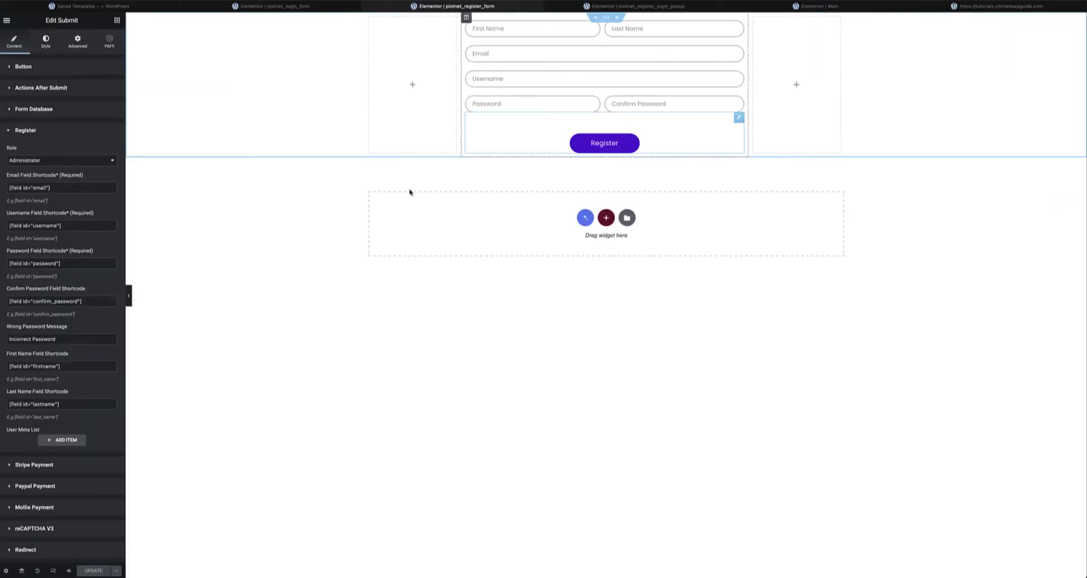
{"action": "scroll", "coordinate": [46, 253], "scroll_direction": "down", "scroll_amount": 2}
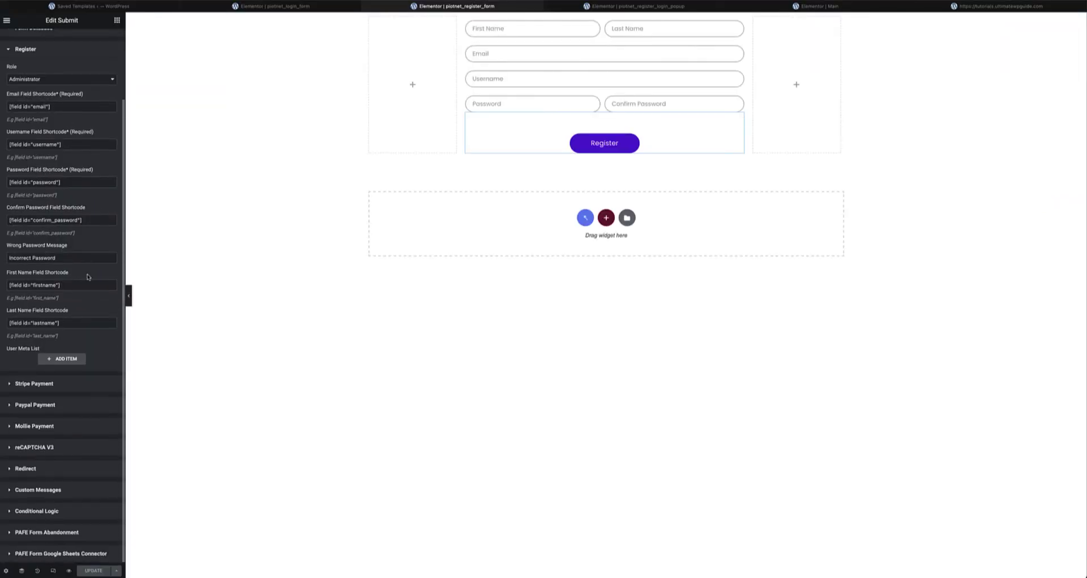
- Check the register submit's Redirect To URL, then switch to the piotnet_register_login_popup editor
{"action": "left_click", "coordinate": [29, 469]}
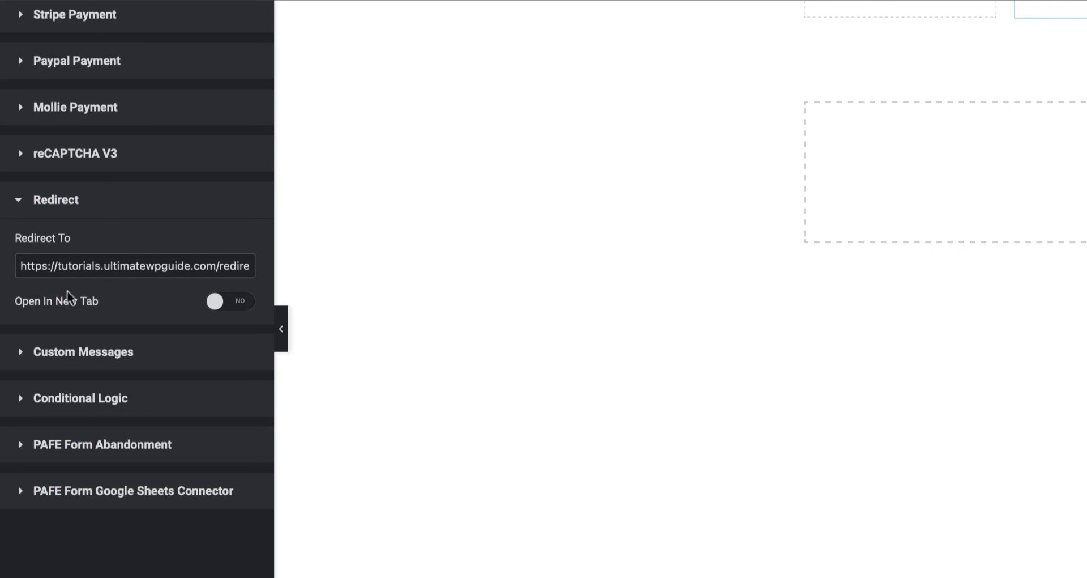
{"action": "left_click", "coordinate": [21, 266]}
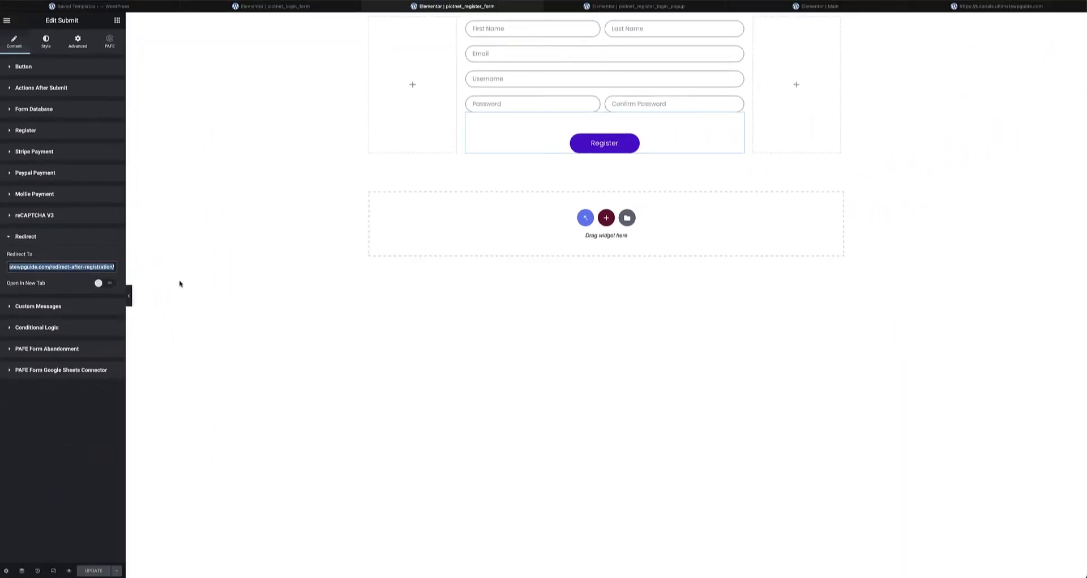
{"action": "left_click", "coordinate": [738, 120]}
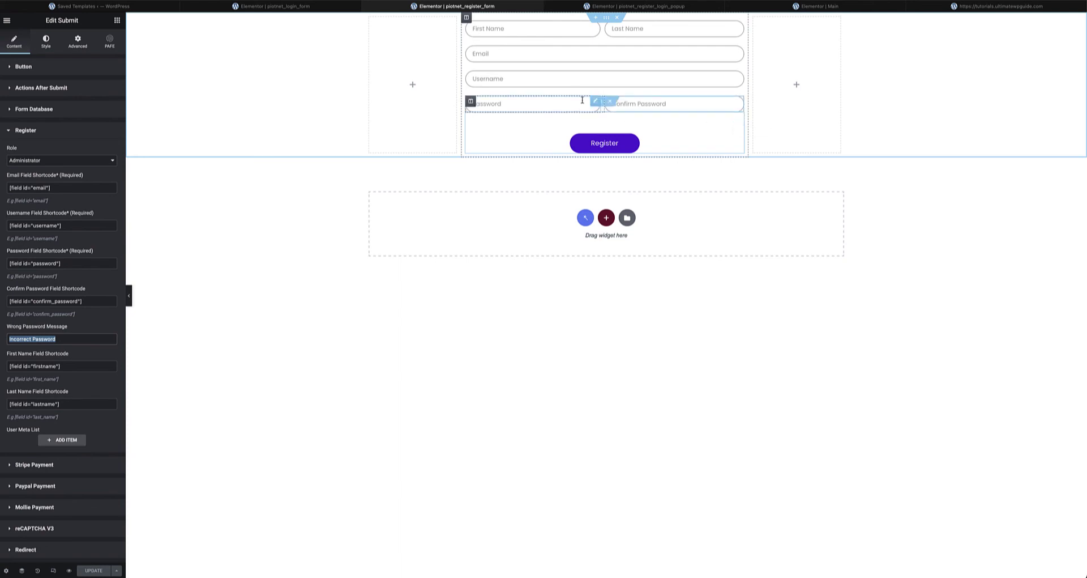
{"action": "left_click", "coordinate": [642, 8]}
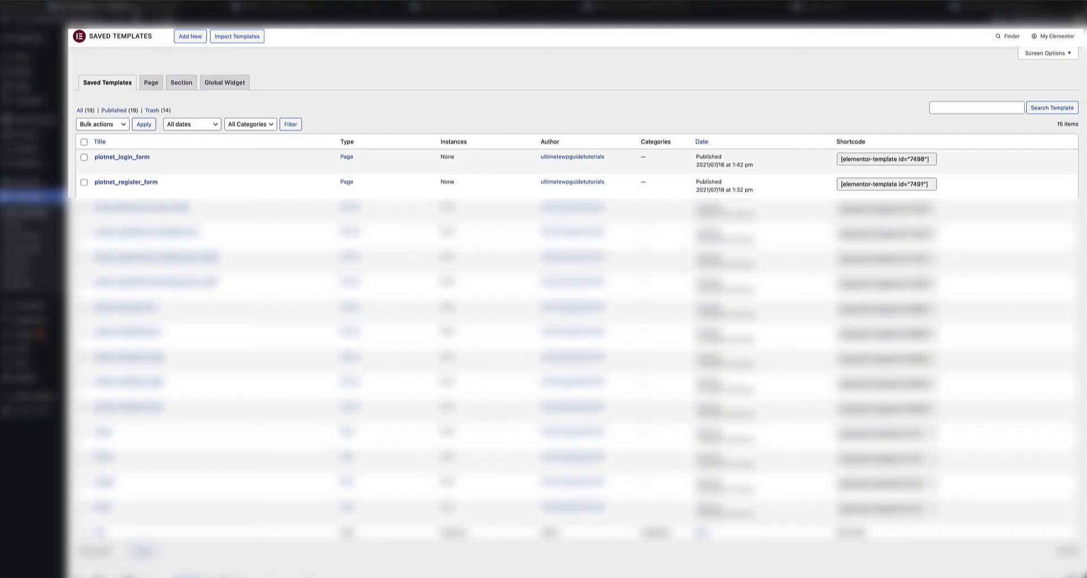
- Browse the Saved Templates and Popups lists, abandoning a new template setup
{"action": "left_click", "coordinate": [90, 6]}
{"action": "left_click", "coordinate": [17, 224]}
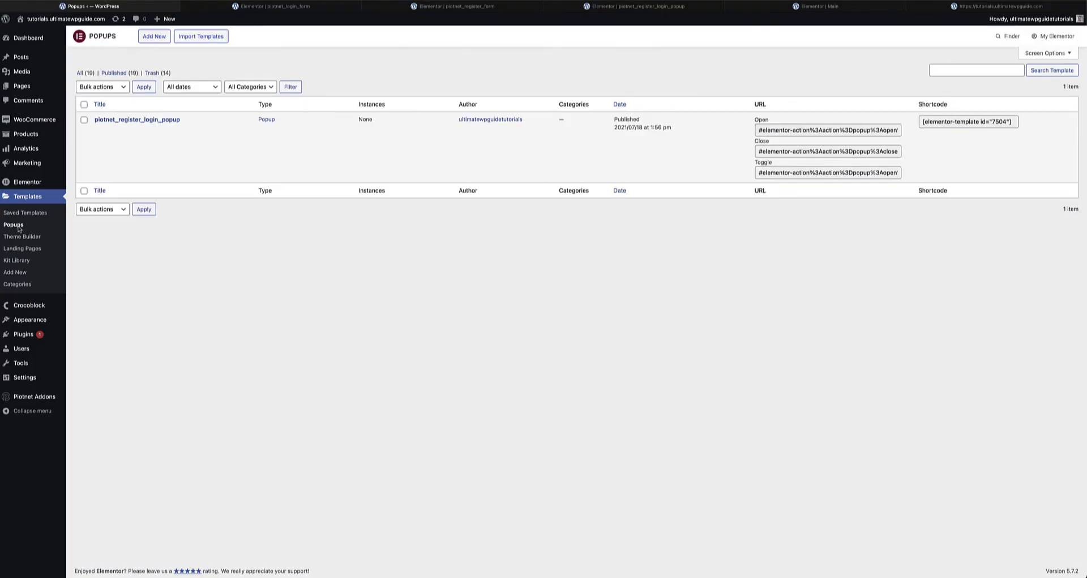
{"action": "left_click", "coordinate": [154, 37]}
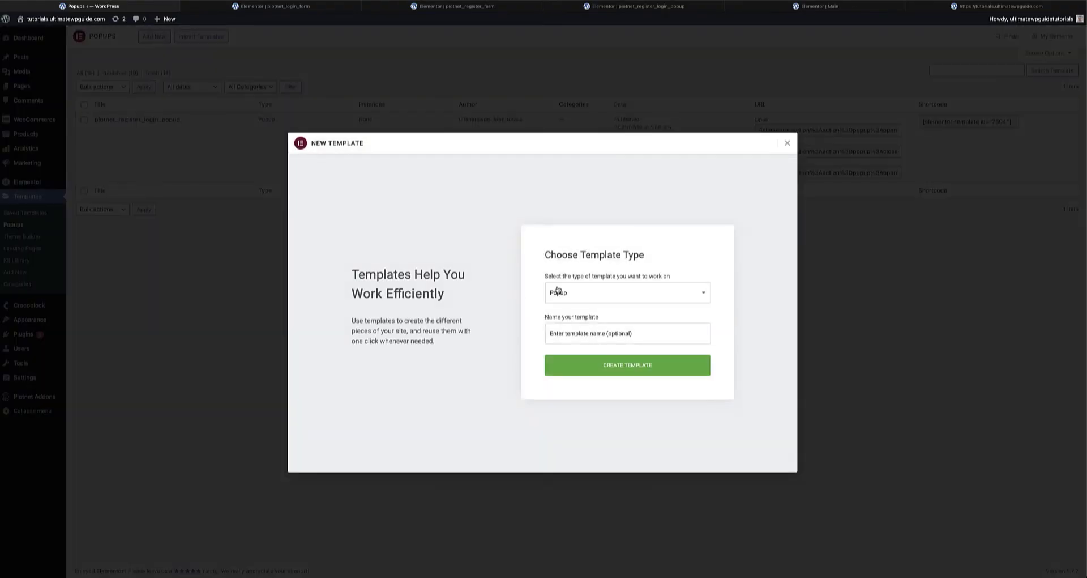
{"action": "left_click", "coordinate": [787, 143]}
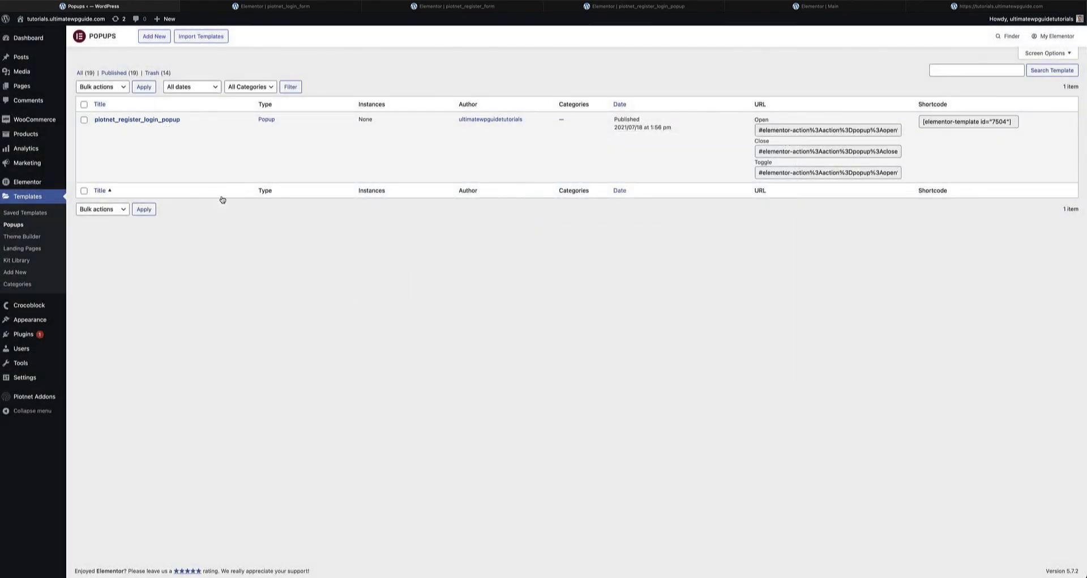
{"action": "left_click", "coordinate": [35, 214]}
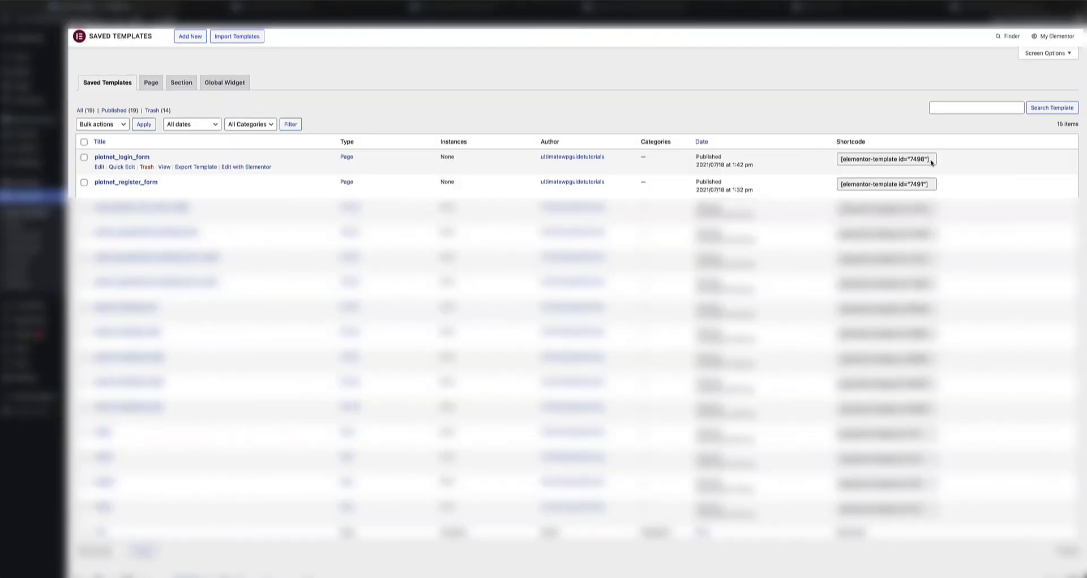
- Select the piotnet_login_form and piotnet_register_form shortcodes, then bring up the popup's widget list
{"action": "left_click", "coordinate": [931, 162]}
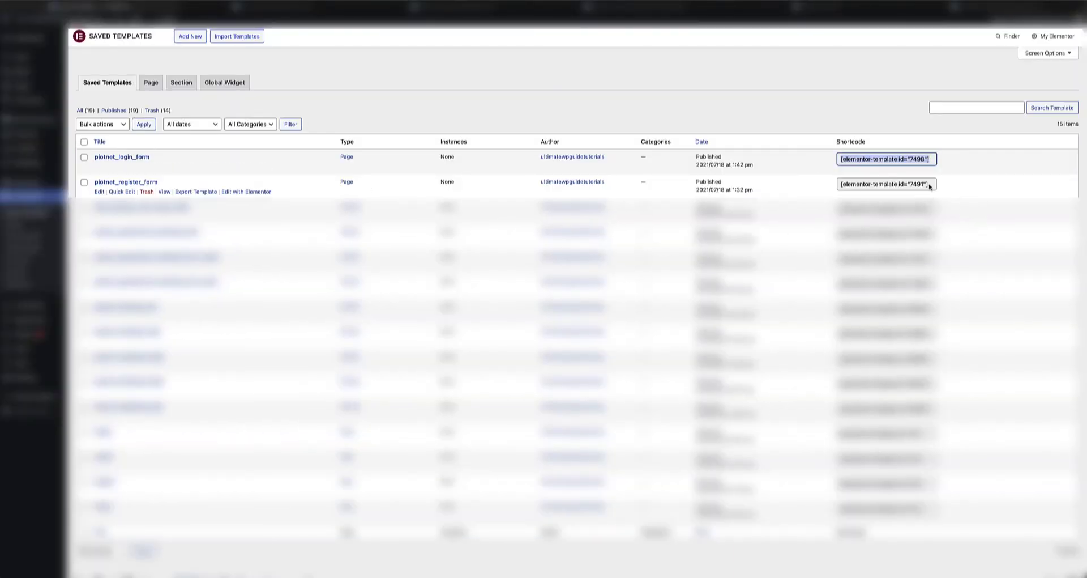
{"action": "left_click_drag", "start_coordinate": [930, 185], "coordinate": [837, 185]}
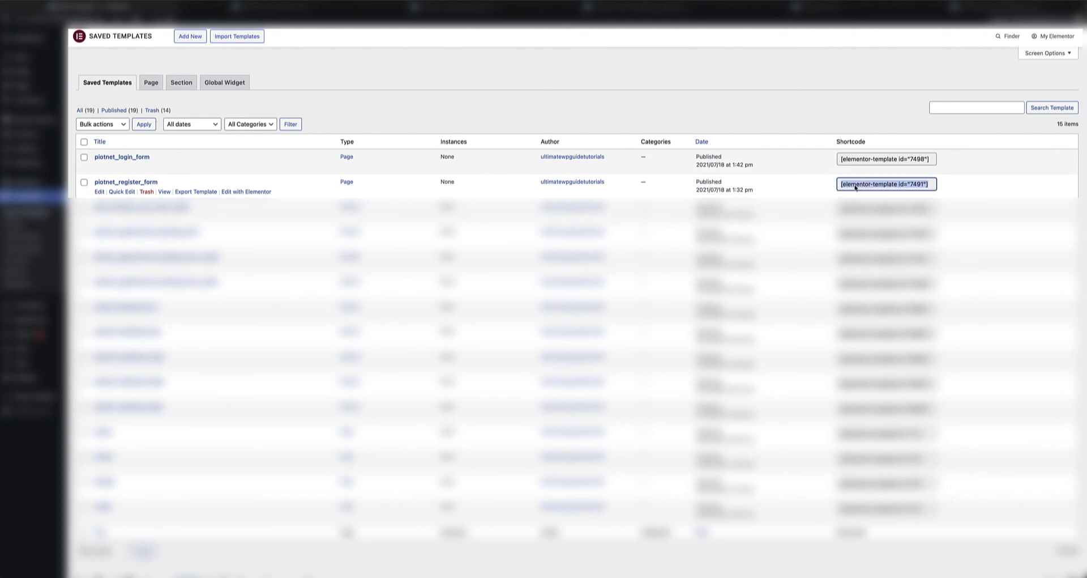
{"action": "left_click", "coordinate": [932, 161]}
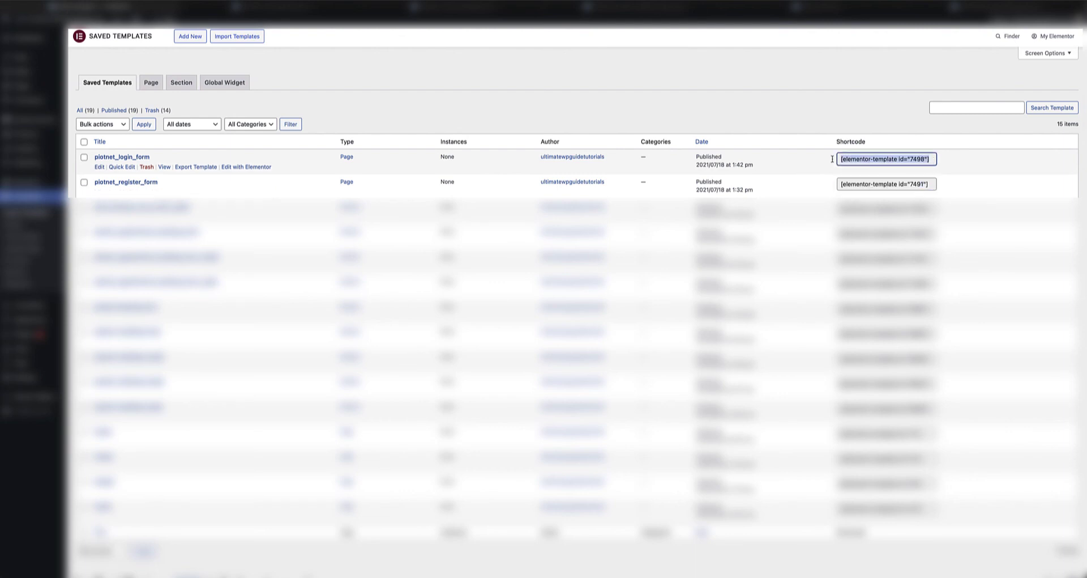
{"action": "left_click", "coordinate": [844, 184]}
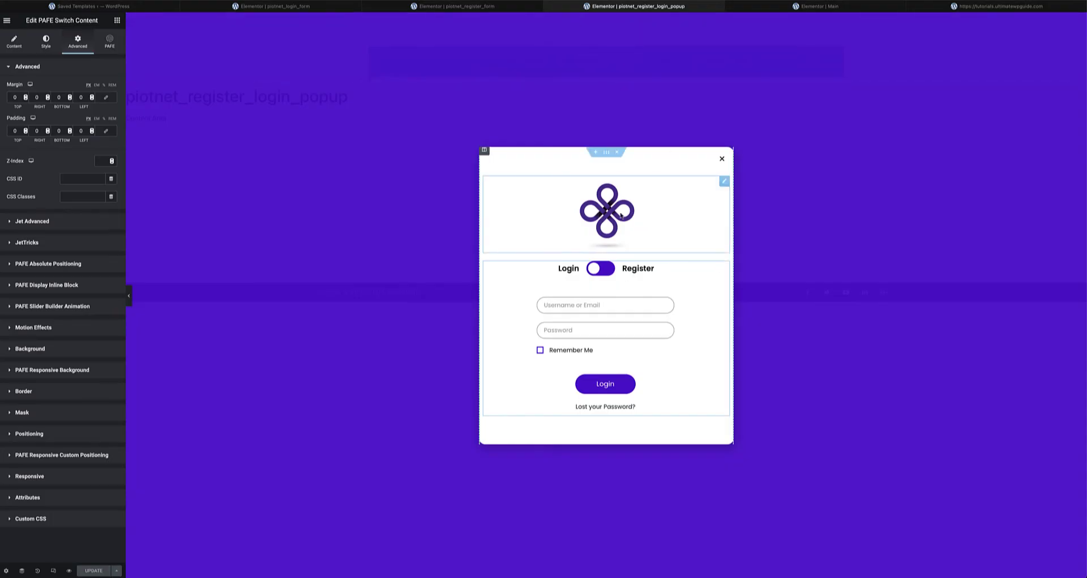
{"action": "left_click", "coordinate": [725, 181]}
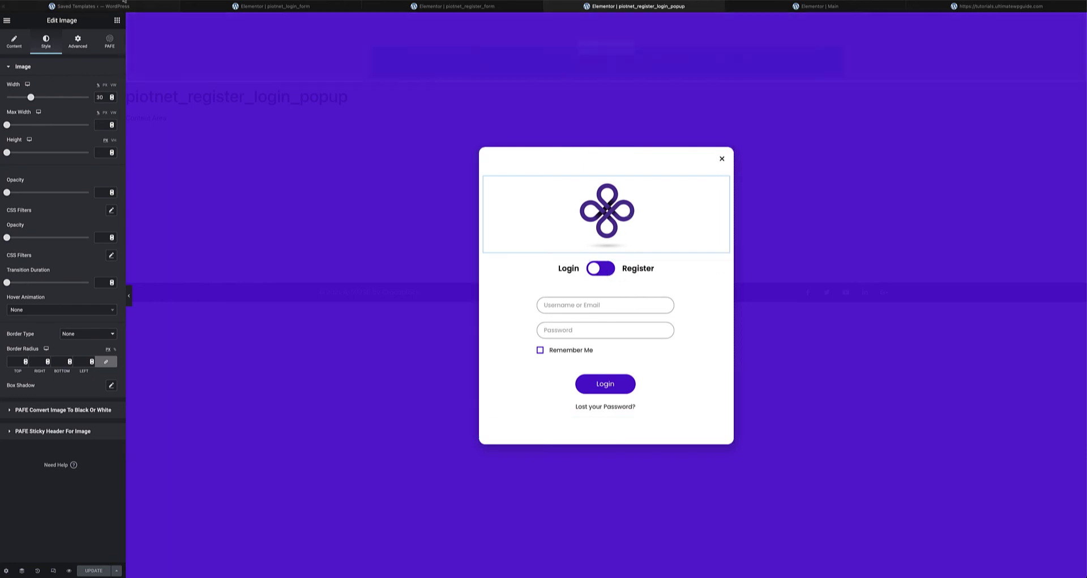
{"action": "left_click", "coordinate": [118, 21]}
- Drop a PAFE Switch Content widget into the popup above the Login/Register toggle
{"action": "scroll", "coordinate": [74, 216], "scroll_direction": "down", "scroll_amount": 10}
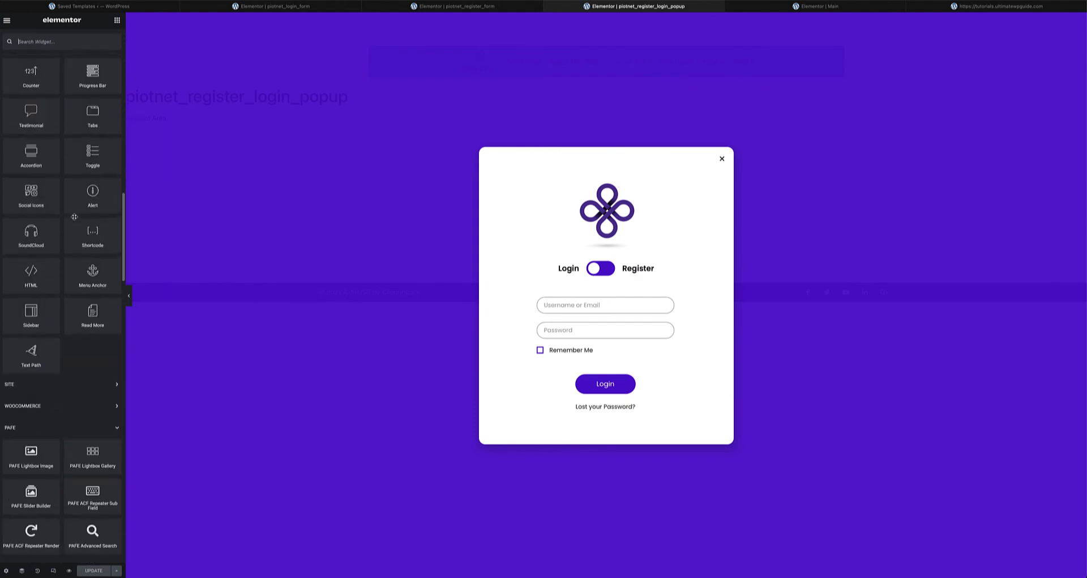
{"action": "scroll", "coordinate": [74, 217], "scroll_direction": "down", "scroll_amount": 5}
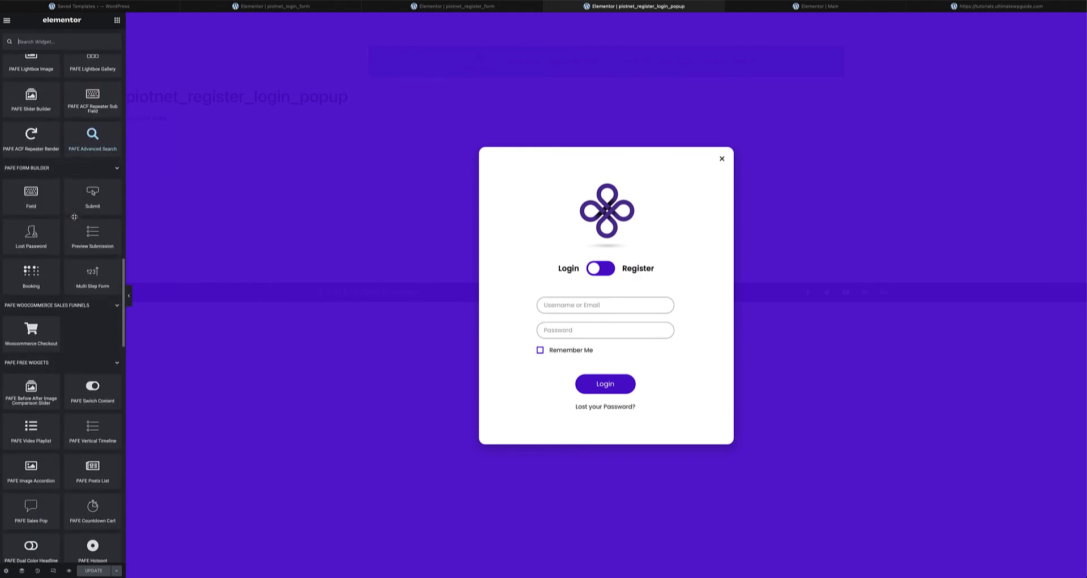
{"action": "scroll", "coordinate": [49, 213], "scroll_direction": "down", "scroll_amount": 3}
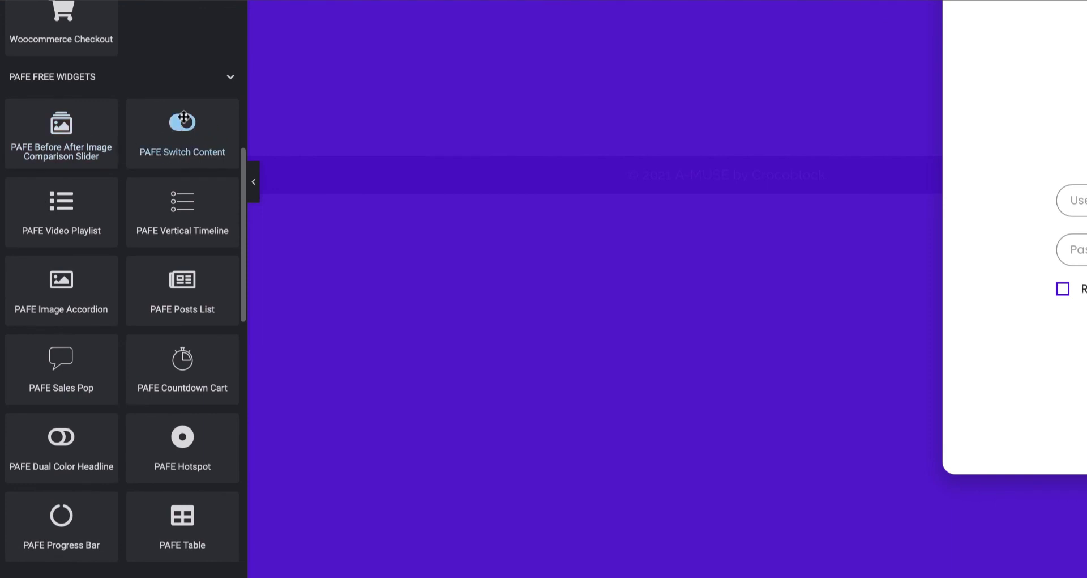
{"action": "left_click_drag", "start_coordinate": [180, 136], "coordinate": [481, 109]}
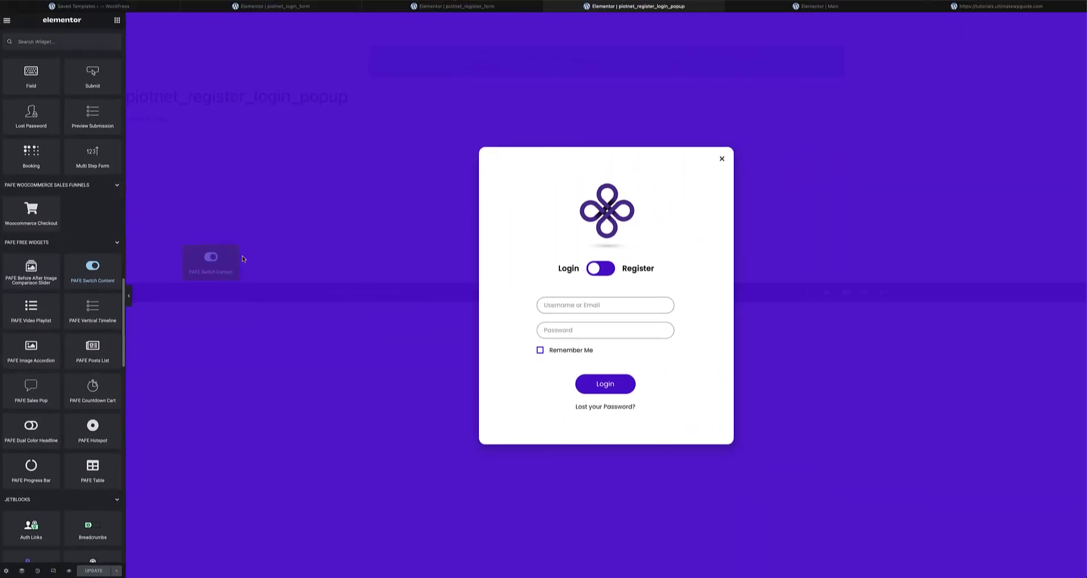
{"action": "left_click_drag", "start_coordinate": [242, 258], "coordinate": [628, 245]}
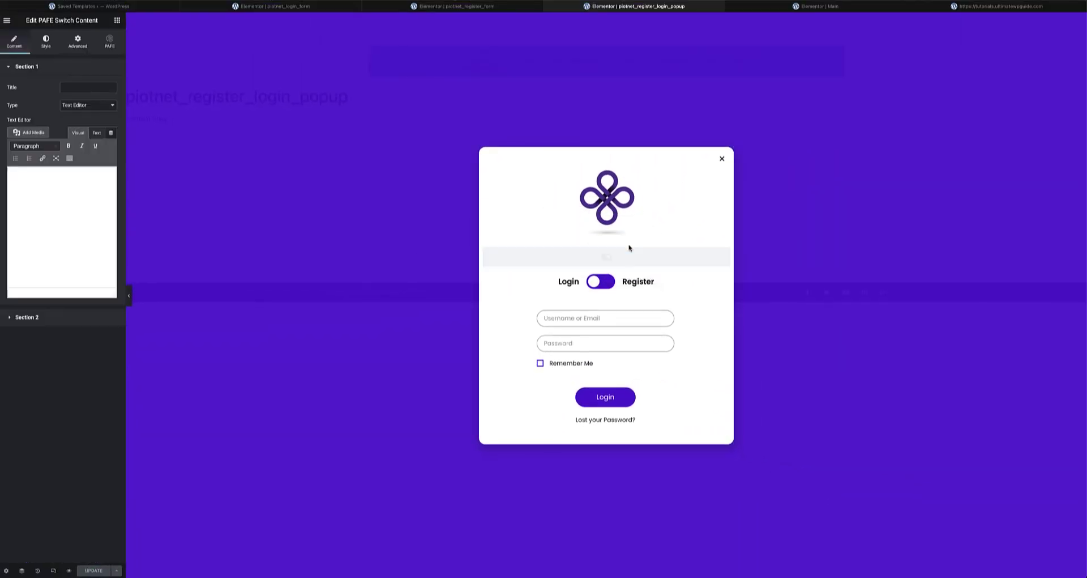
- Set its Section 1 Type to Elementor Template, then delete the empty switch widget
{"action": "left_click", "coordinate": [19, 68]}
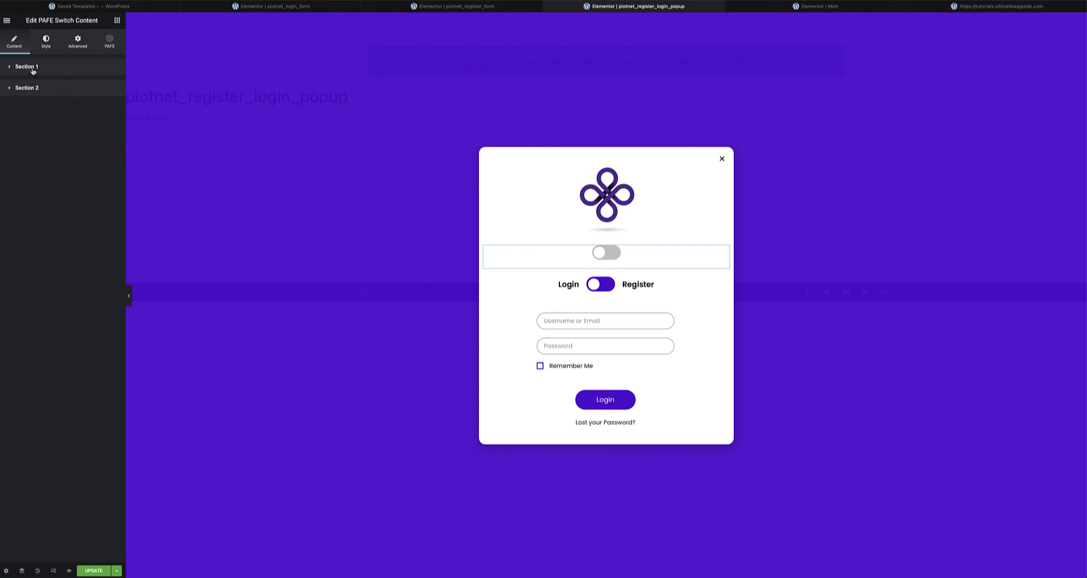
{"action": "left_click", "coordinate": [33, 68]}
{"action": "left_click", "coordinate": [83, 105]}
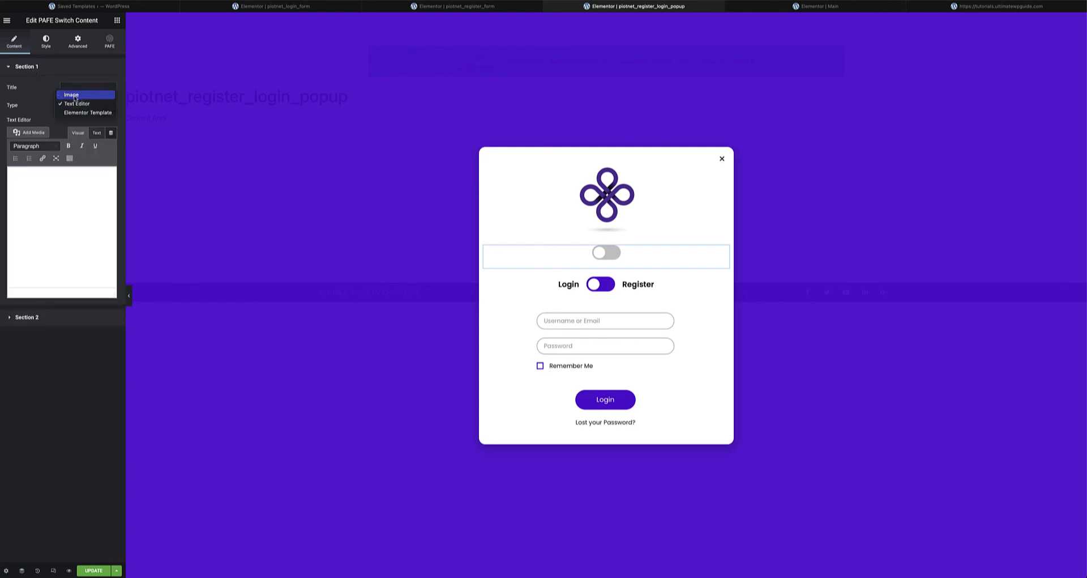
{"action": "left_click", "coordinate": [43, 179]}
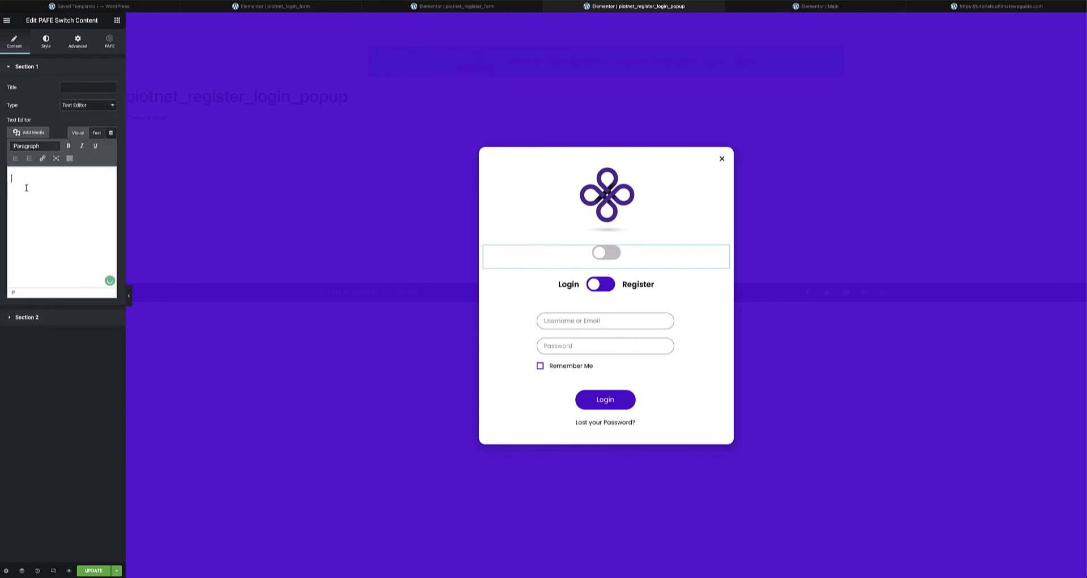
{"action": "left_click", "coordinate": [99, 105]}
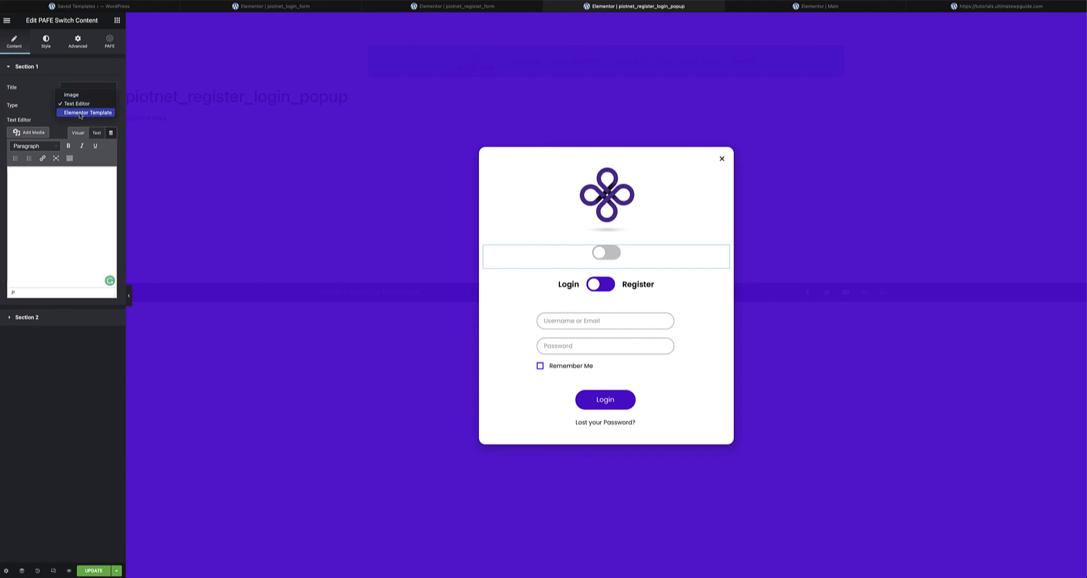
{"action": "left_click", "coordinate": [80, 113]}
{"action": "left_click", "coordinate": [101, 123]}
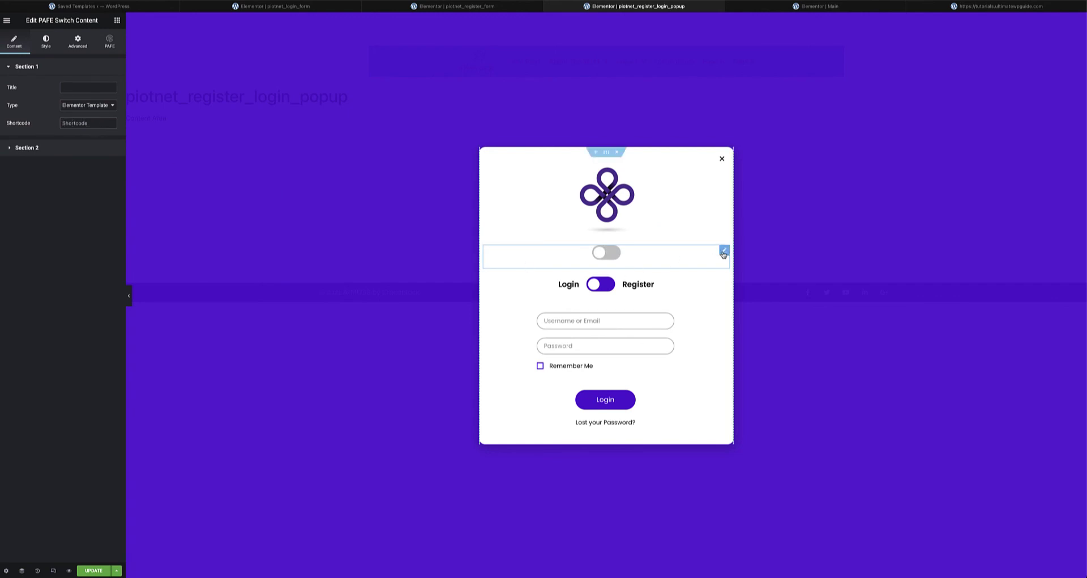
{"action": "right_click", "coordinate": [723, 255]}
{"action": "left_click", "coordinate": [756, 375]}
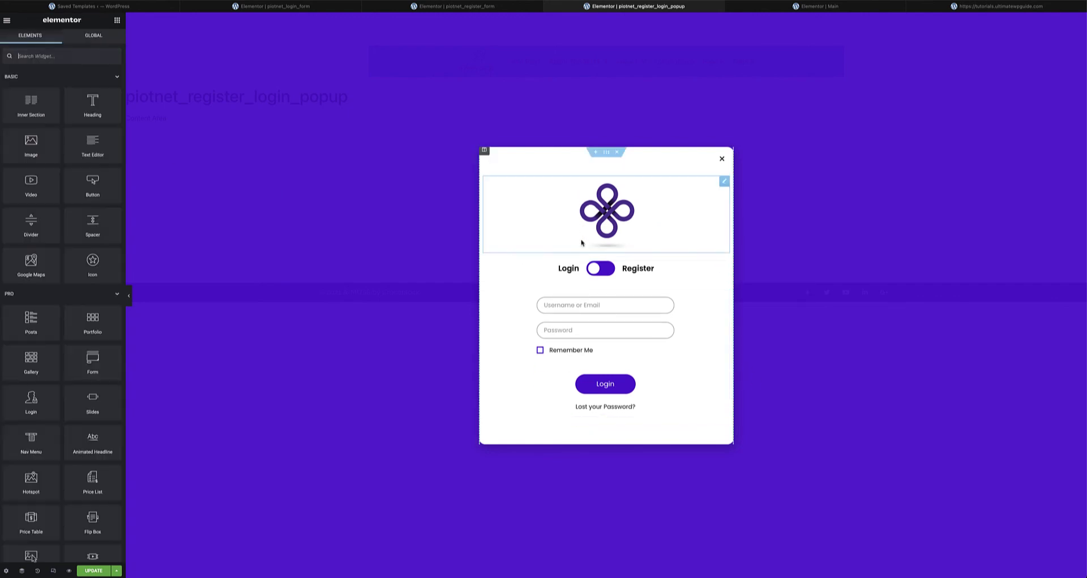
- Give the switch's Login section (Section 1) the login form template 7498 shortcode
{"action": "left_click", "coordinate": [725, 266]}
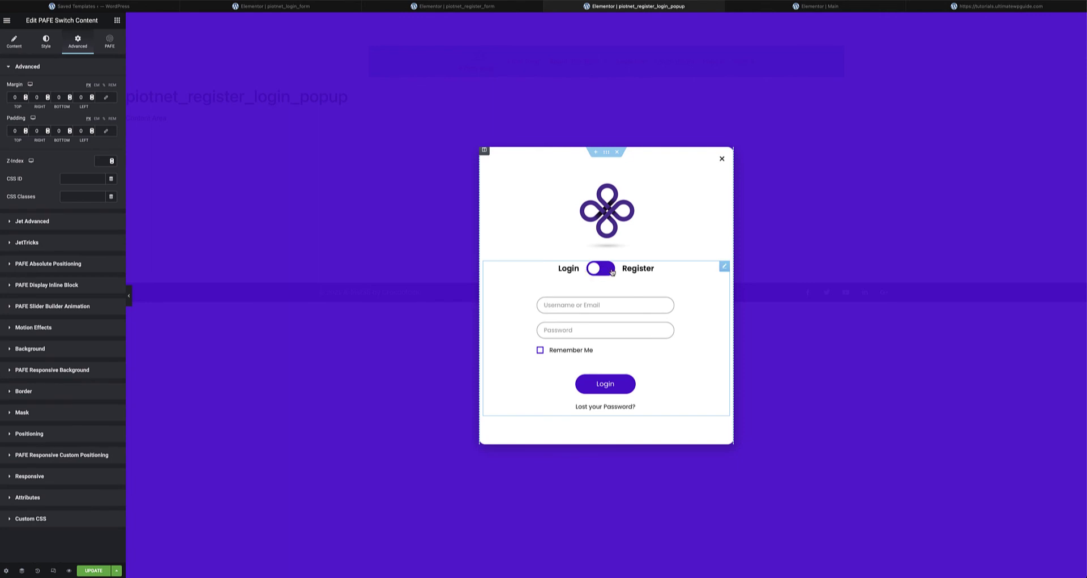
{"action": "left_click", "coordinate": [16, 43]}
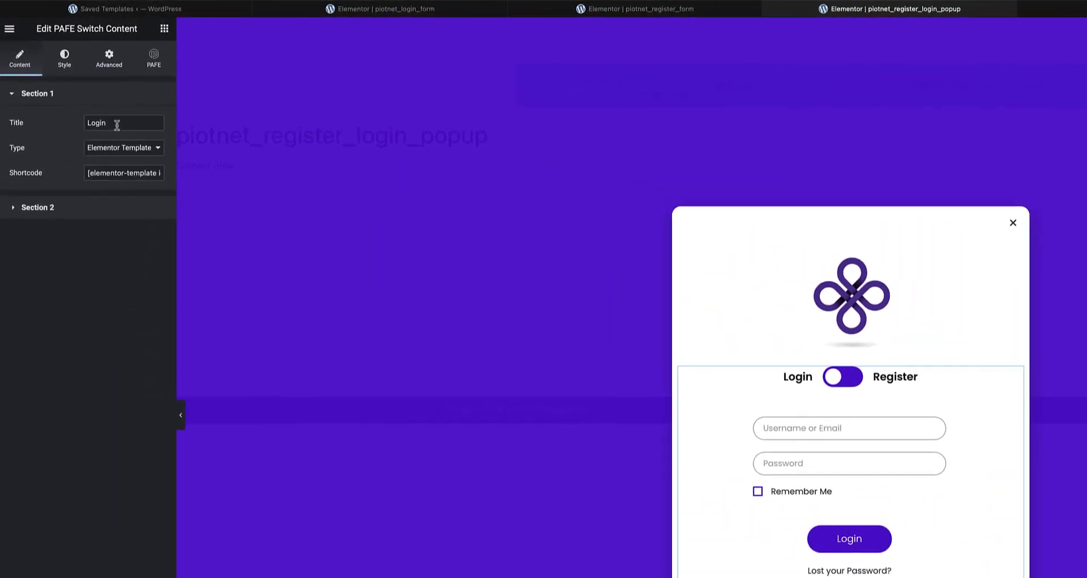
{"action": "left_click_drag", "start_coordinate": [117, 125], "coordinate": [75, 123]}
{"action": "left_click_drag", "start_coordinate": [89, 173], "coordinate": [206, 178]}
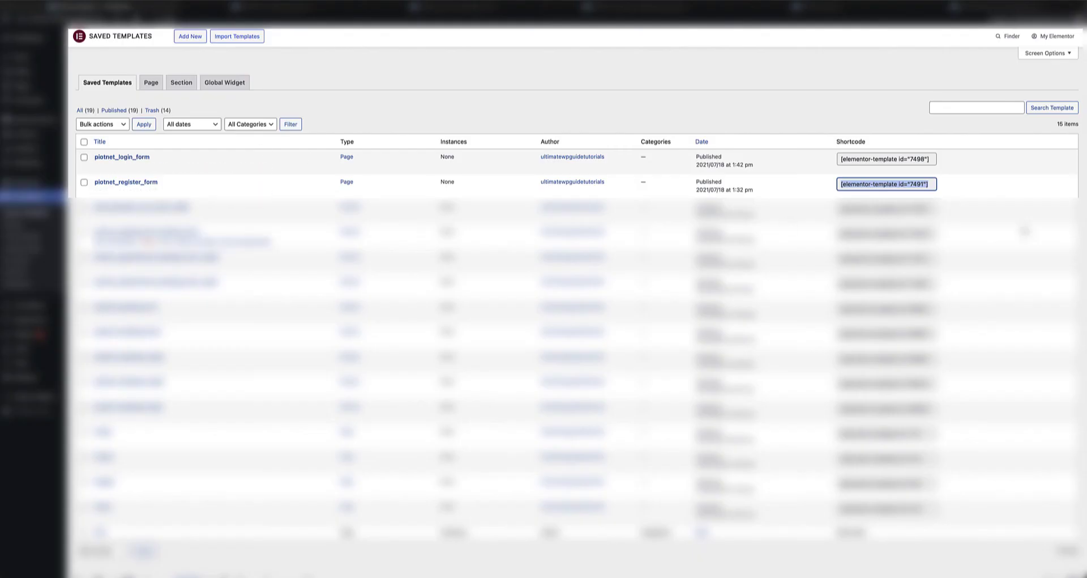
{"action": "left_click", "coordinate": [928, 161]}
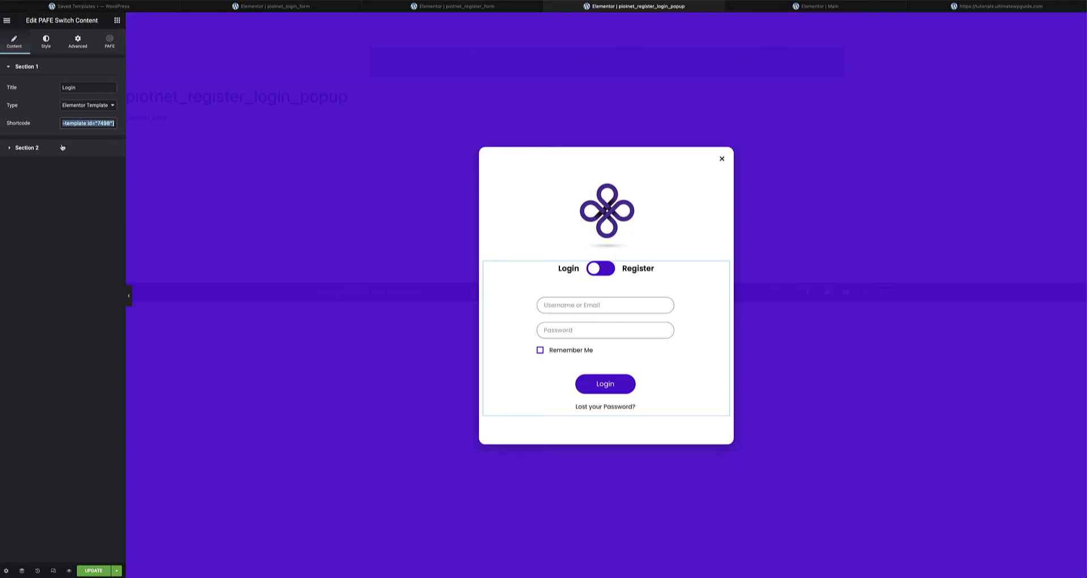
- Give the Register section (Section 2) template 7491's shortcode and save the popup
{"action": "left_click", "coordinate": [50, 148]}
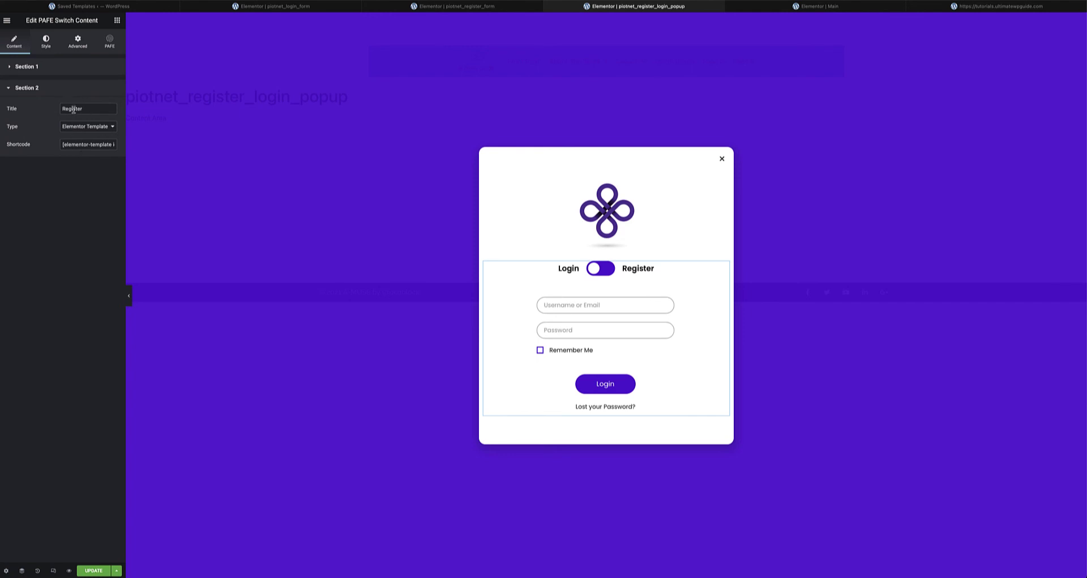
{"action": "left_click_drag", "start_coordinate": [62, 145], "coordinate": [172, 152]}
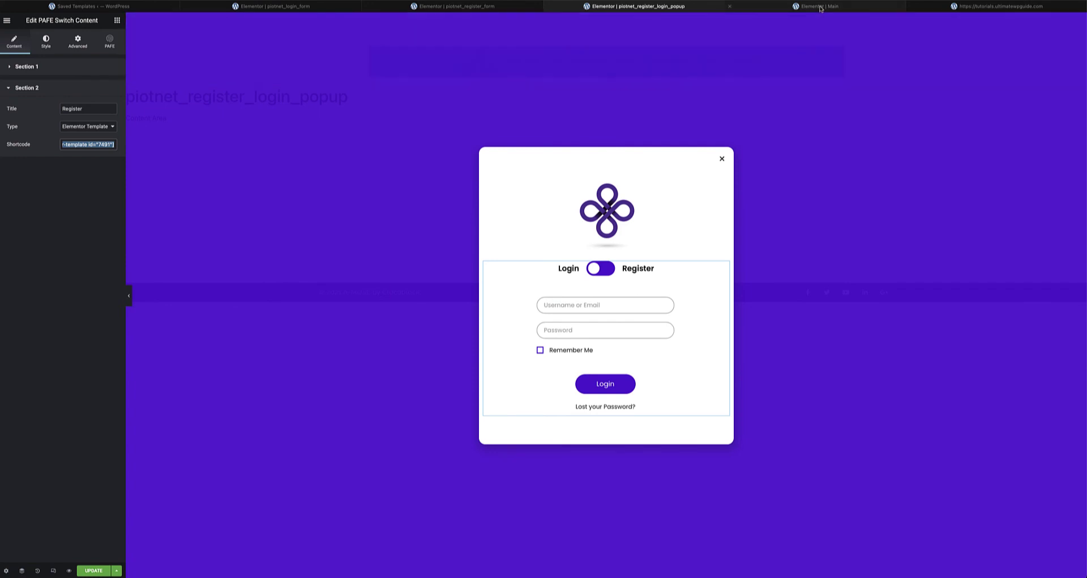
{"action": "left_click", "coordinate": [93, 570]}
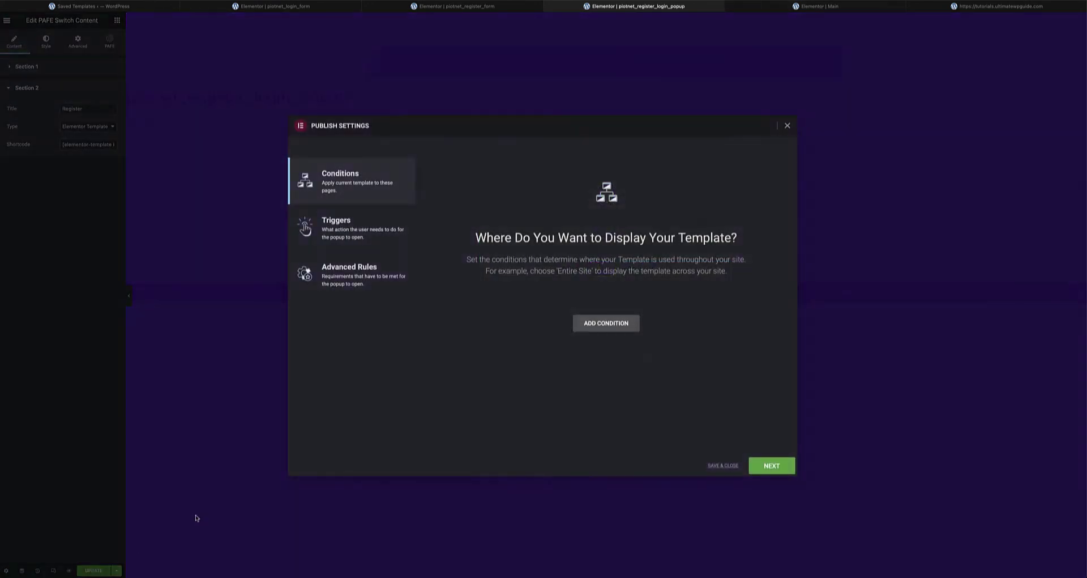
{"action": "left_click", "coordinate": [722, 465]}
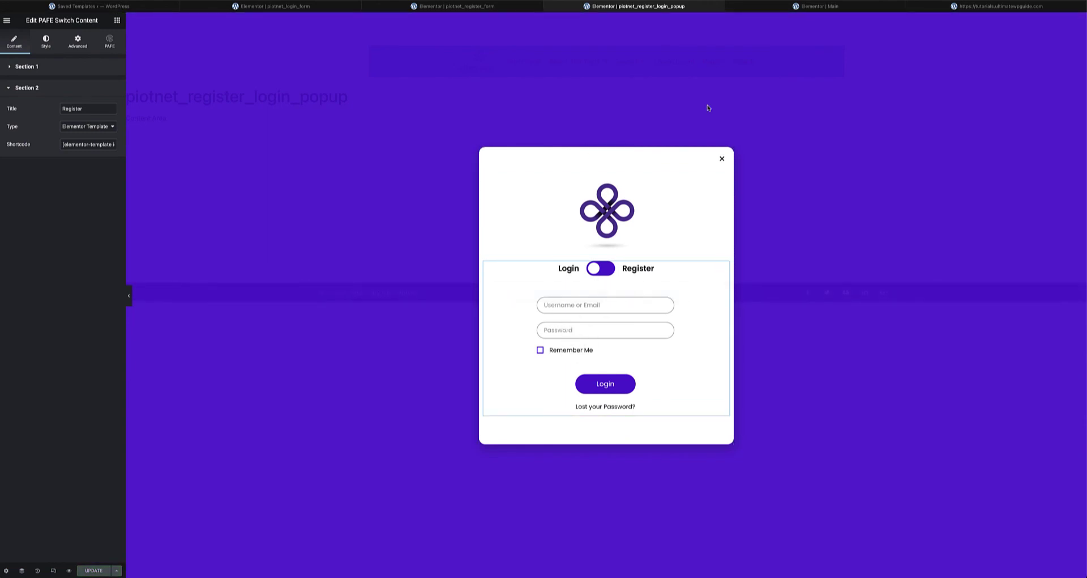
- On the Main page, clear the Login / Register button's existing # link
{"action": "left_click", "coordinate": [825, 12]}
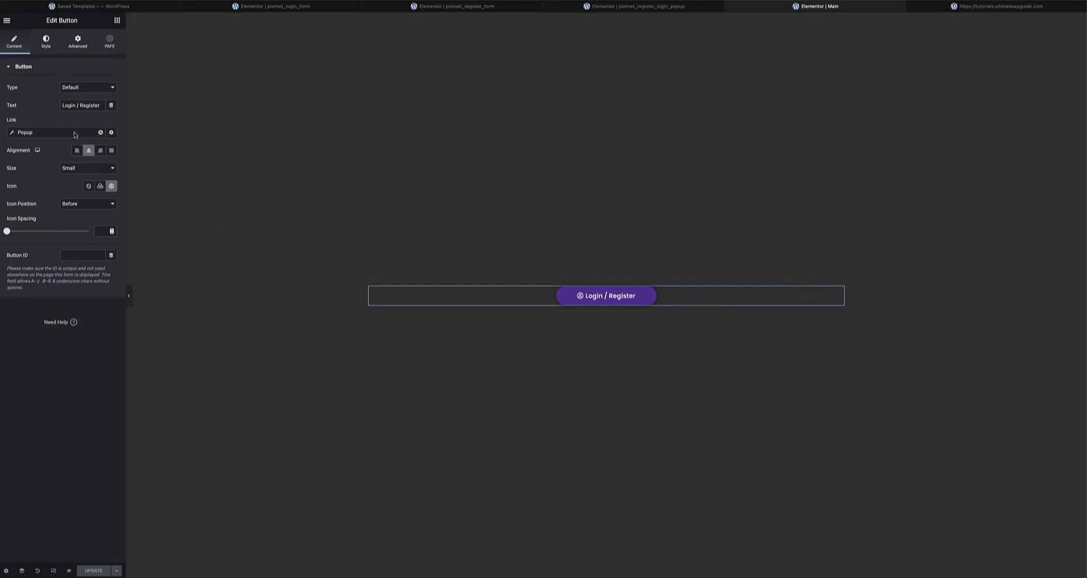
{"action": "left_click", "coordinate": [11, 69]}
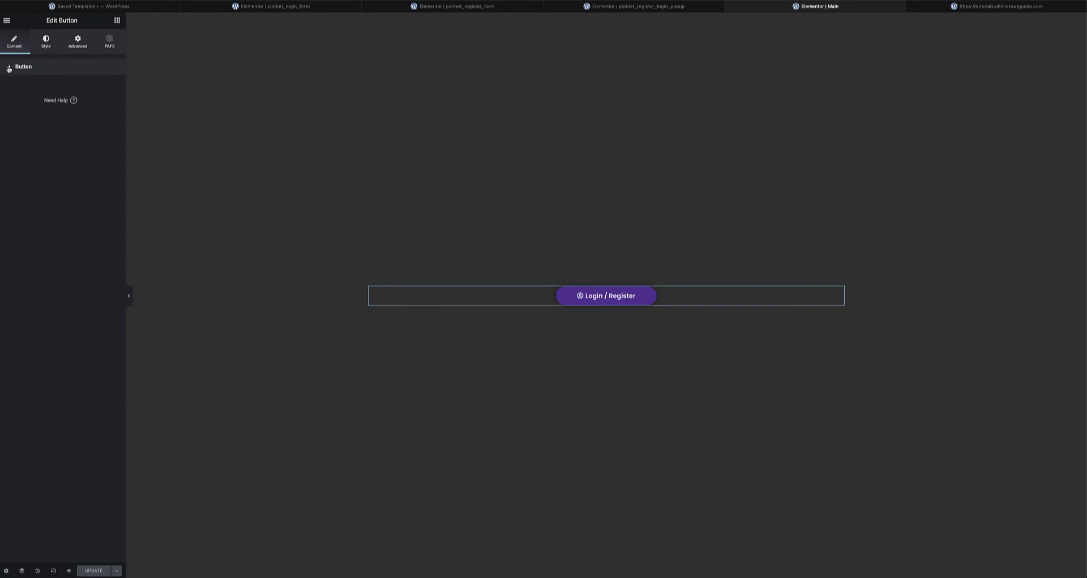
{"action": "left_click", "coordinate": [8, 68]}
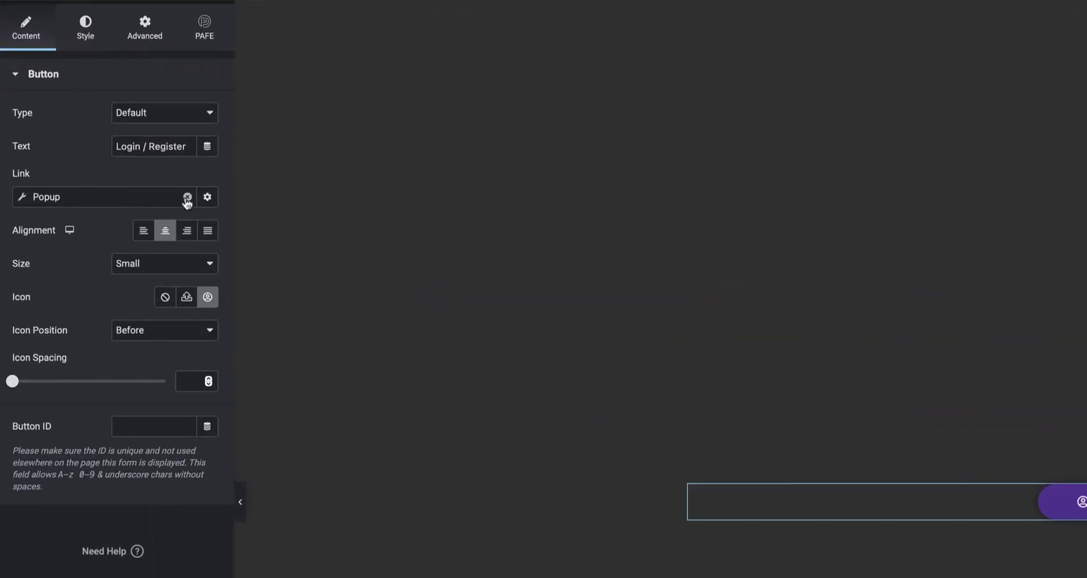
{"action": "left_click", "coordinate": [187, 198]}
{"action": "double_click", "coordinate": [21, 196]}
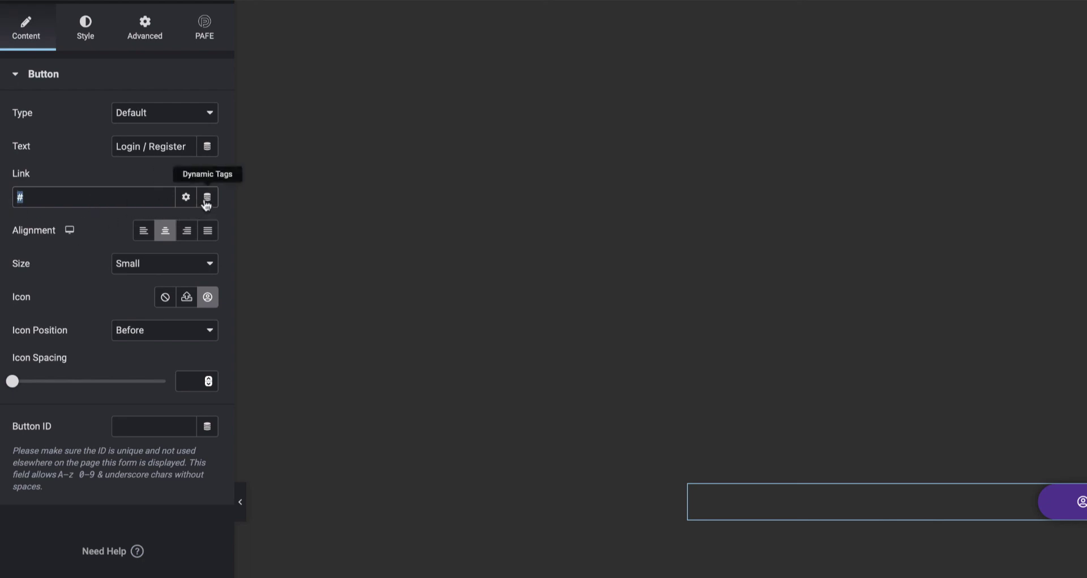
- Link the button via Popup > Open Popup to piotnet_register_login_popup, save, and view the live site
{"action": "left_click", "coordinate": [207, 201]}
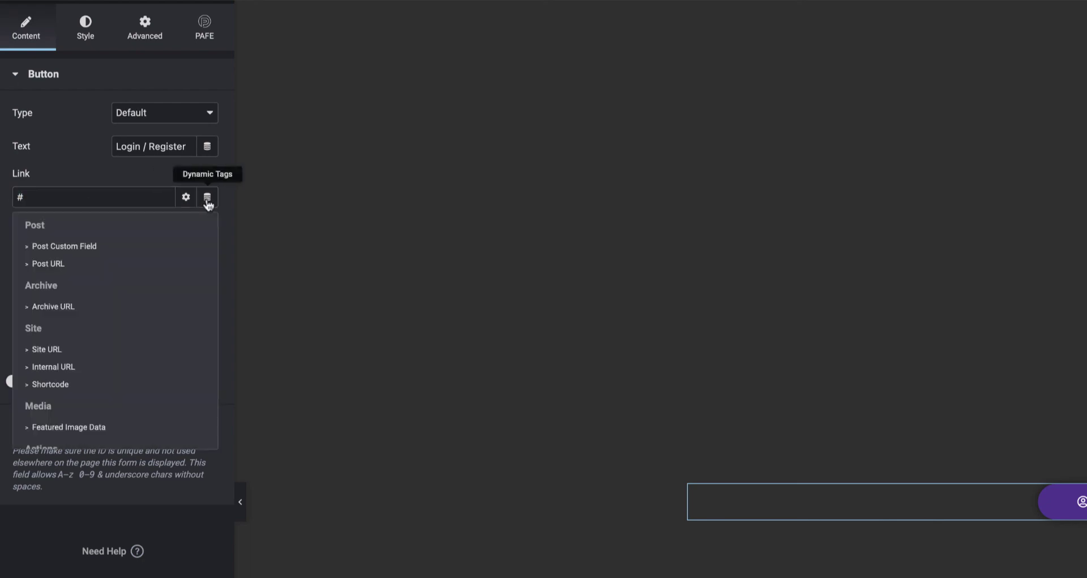
{"action": "scroll", "coordinate": [71, 332], "scroll_direction": "down", "scroll_amount": 2}
{"action": "scroll", "coordinate": [72, 332], "scroll_direction": "down", "scroll_amount": 2}
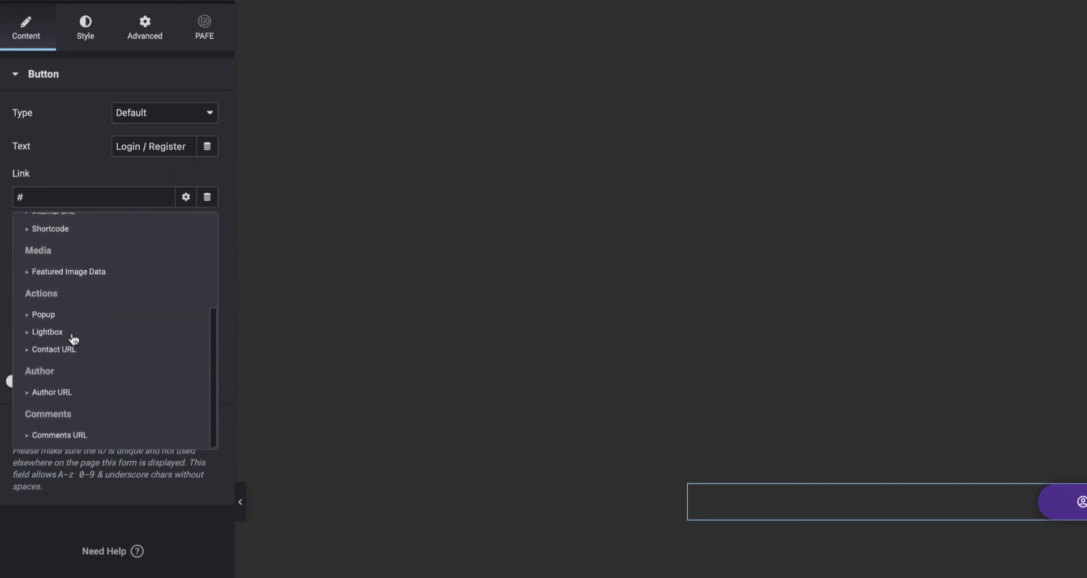
{"action": "left_click", "coordinate": [43, 315]}
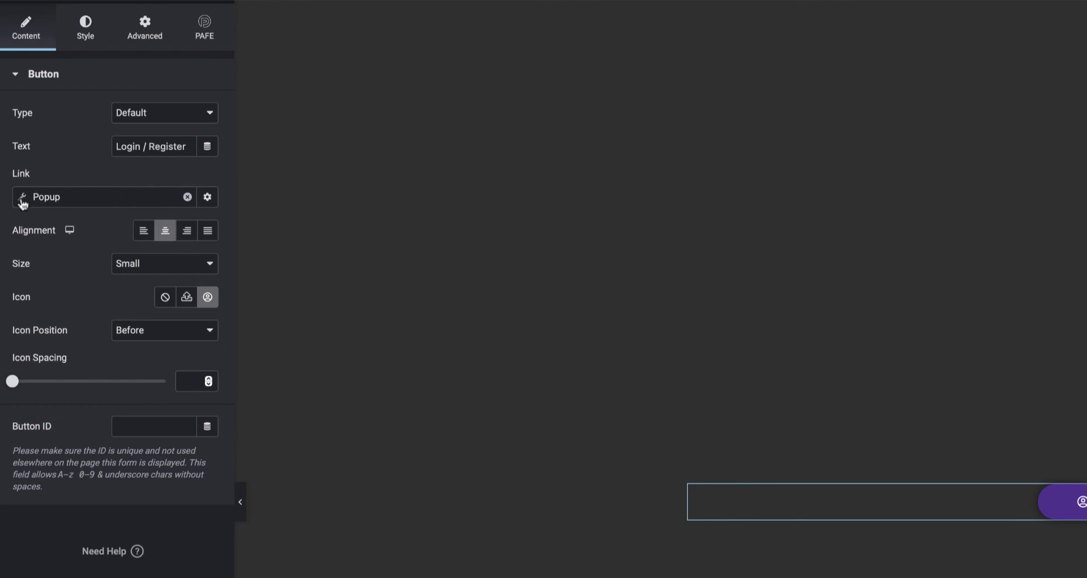
{"action": "left_click", "coordinate": [23, 199]}
{"action": "left_click", "coordinate": [57, 318]}
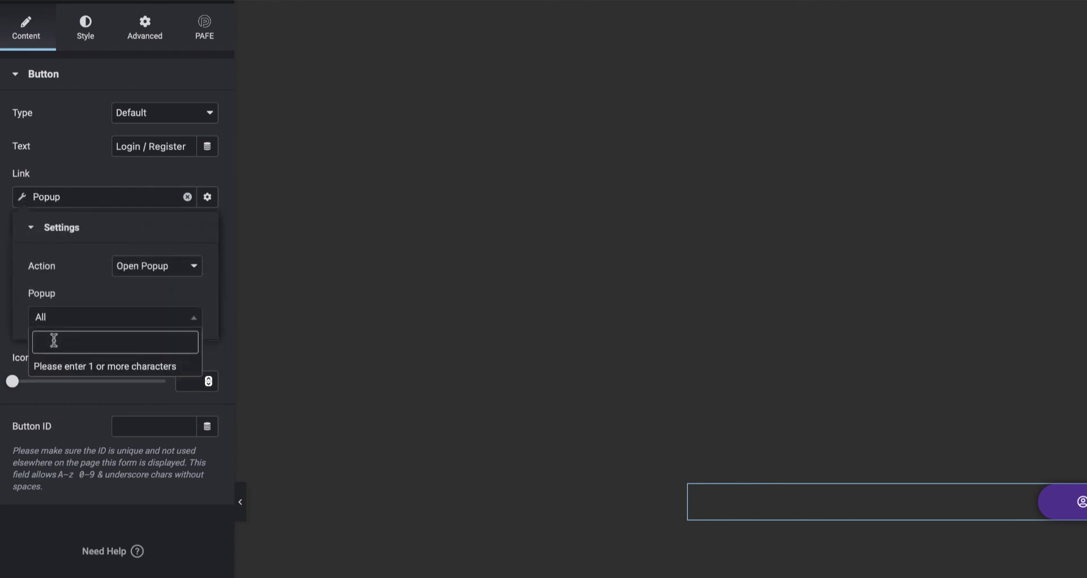
{"action": "type", "text": "piot"}
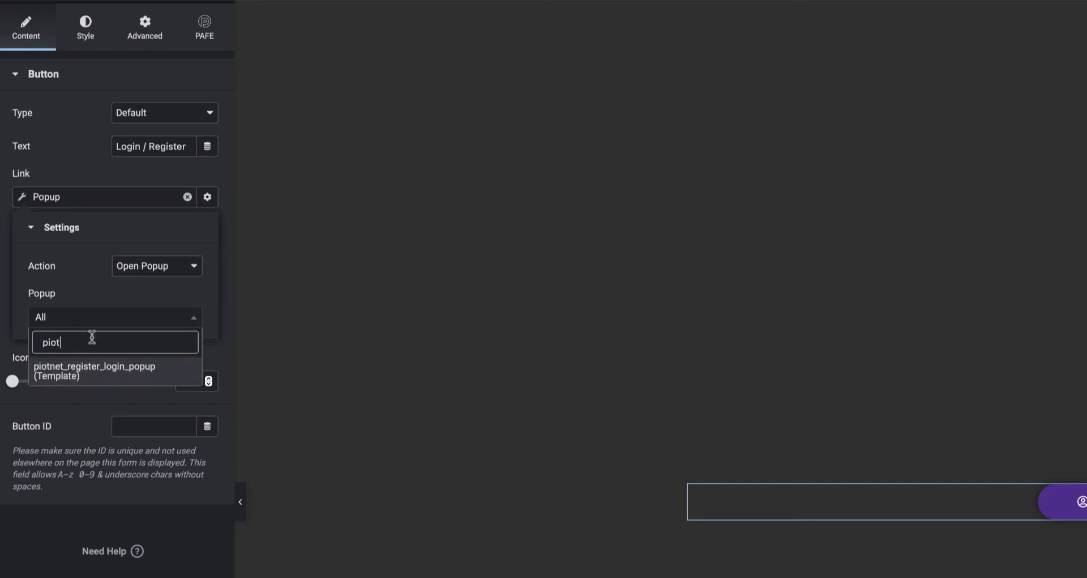
{"action": "left_click", "coordinate": [98, 375]}
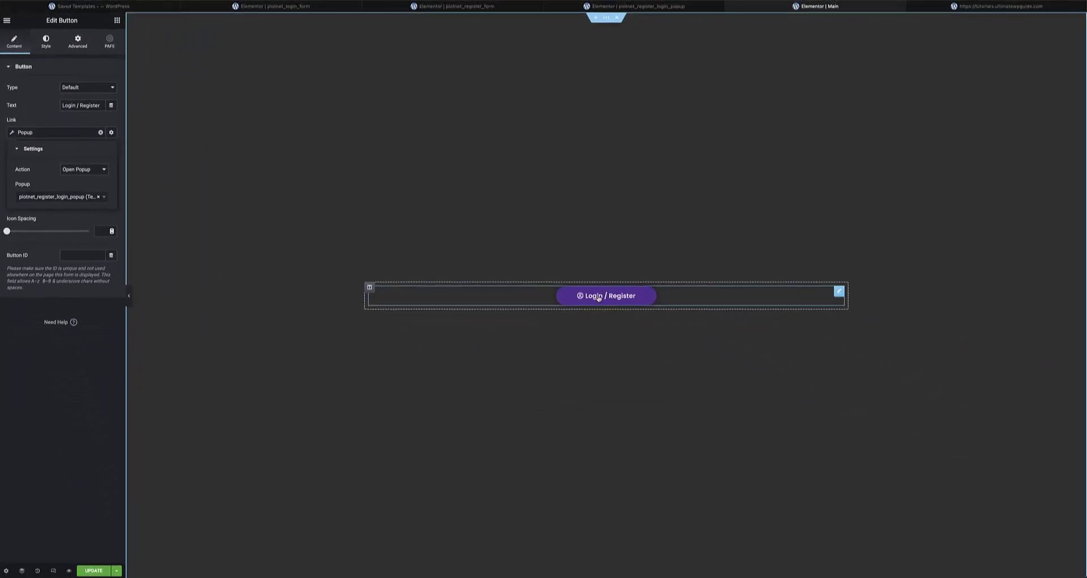
{"action": "left_click", "coordinate": [99, 572]}
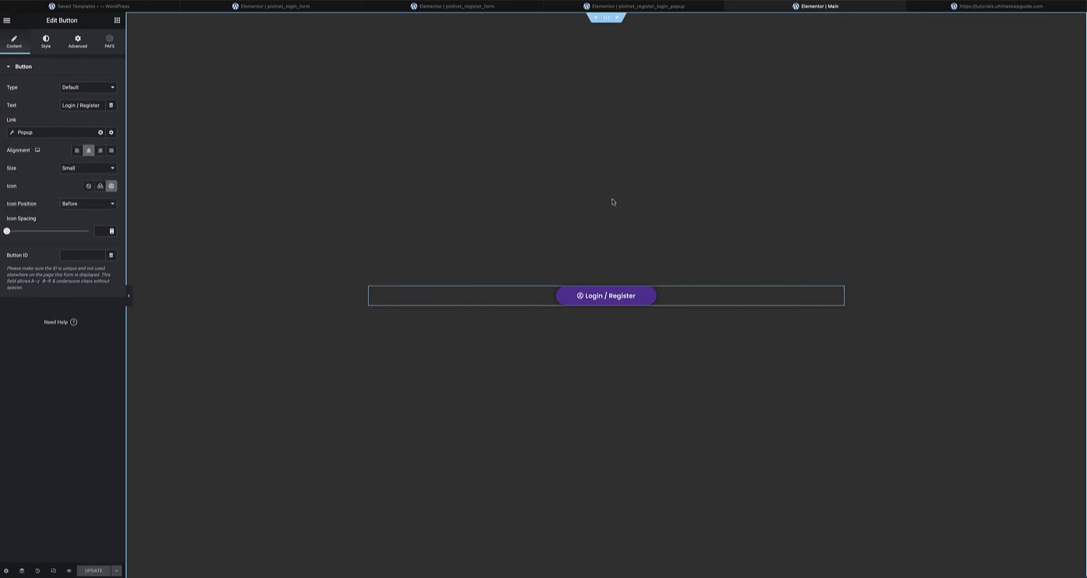
{"action": "left_click", "coordinate": [977, 10]}
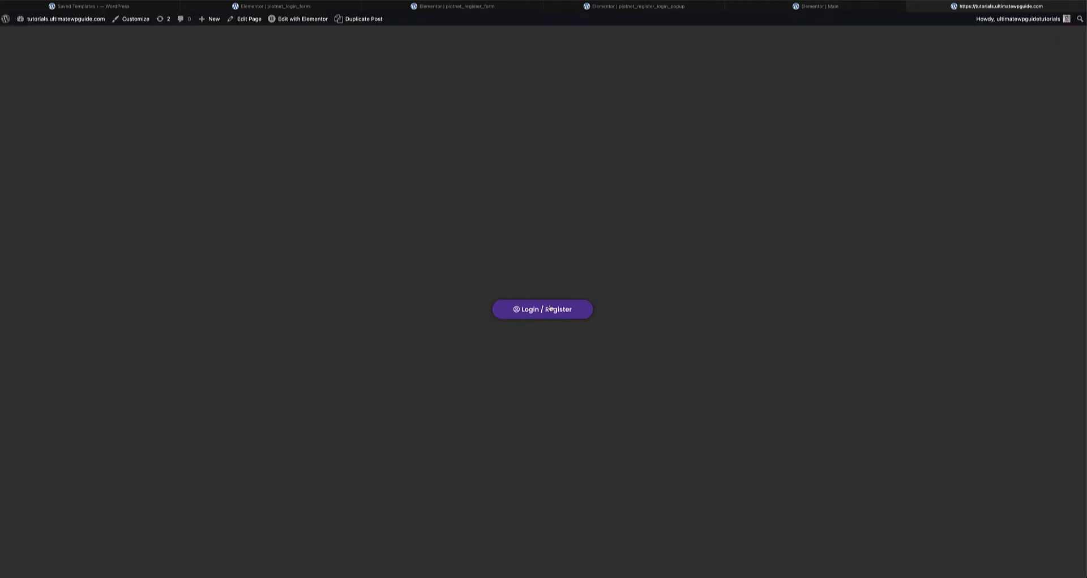
- Log in through the Login / Register popup with the user's username and password, Remember Me ticked, declining password saving
{"action": "left_click", "coordinate": [546, 310]}
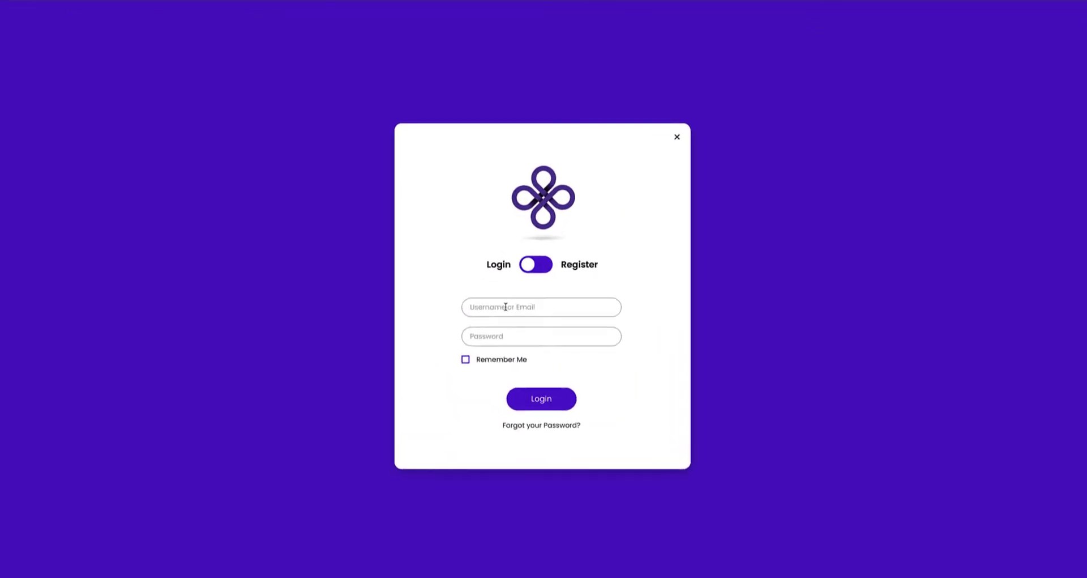
{"action": "left_click", "coordinate": [542, 312]}
{"action": "type", "text": "john"}
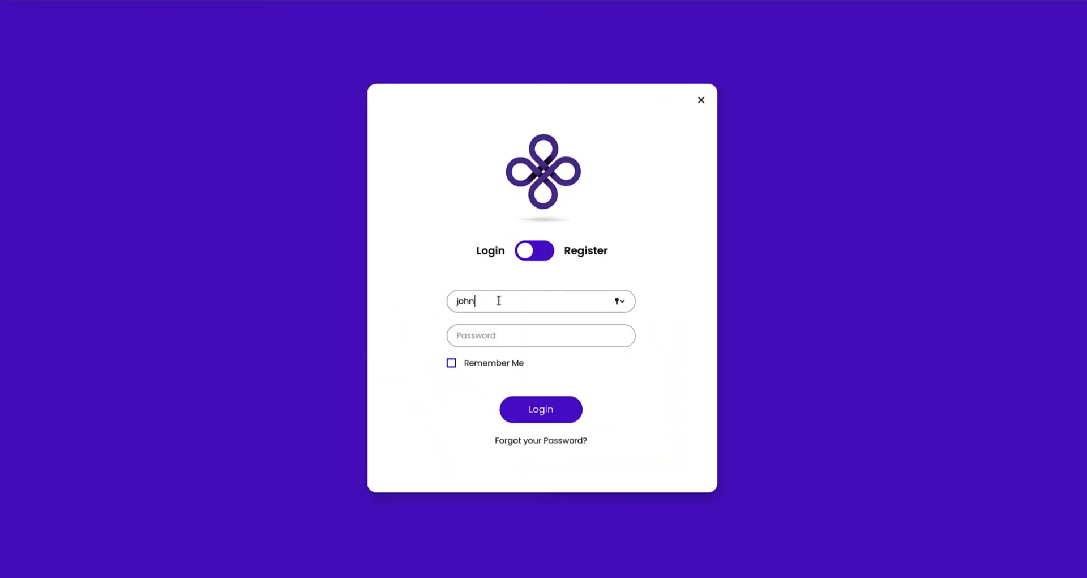
{"action": "left_click", "coordinate": [497, 335]}
{"action": "type", "text": "••••••••••"}
{"action": "left_click", "coordinate": [492, 363]}
{"action": "left_click", "coordinate": [538, 417]}
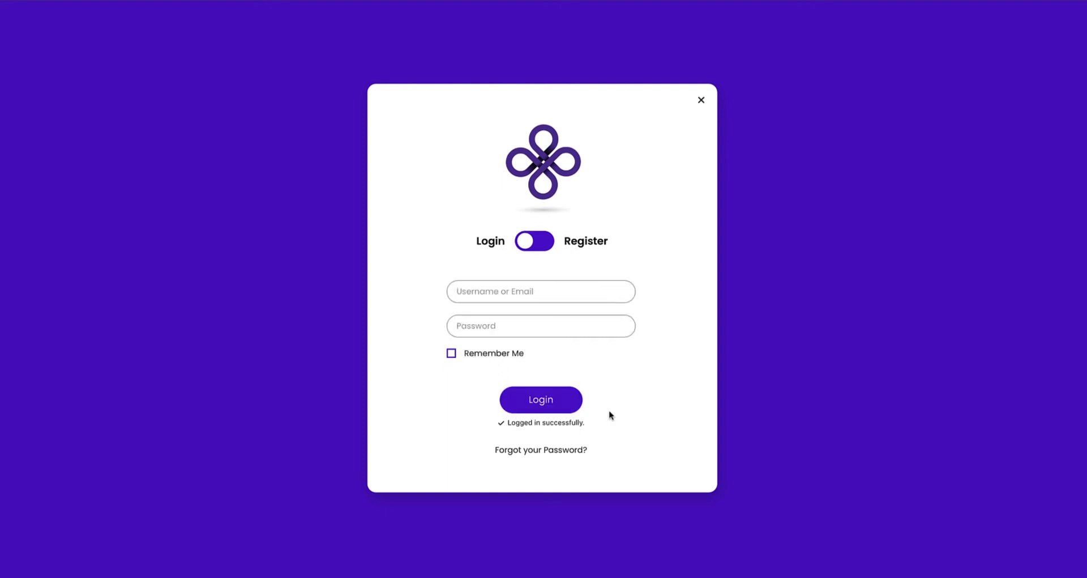
{"action": "left_click", "coordinate": [555, 335]}
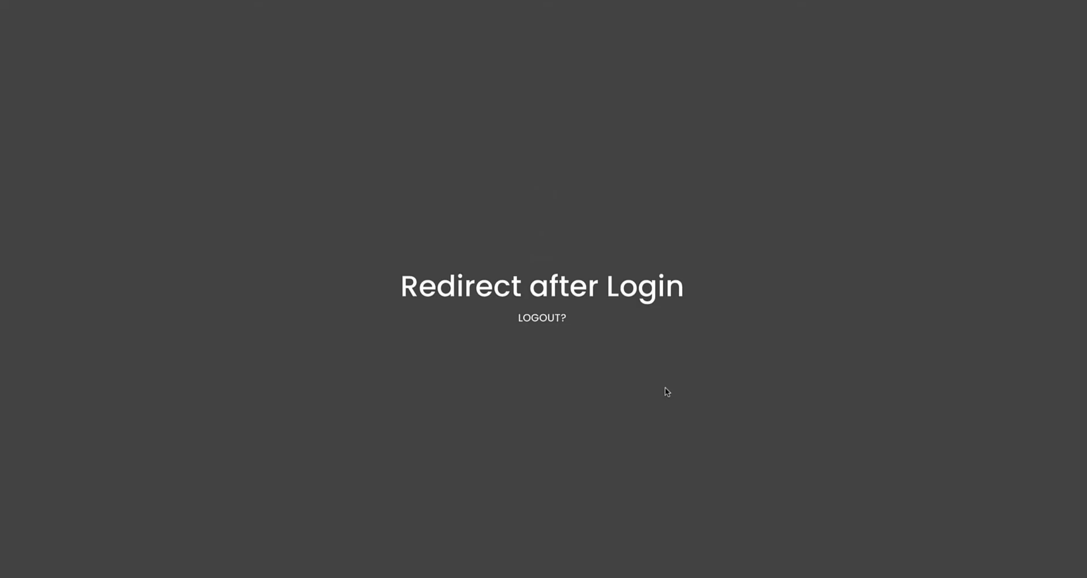